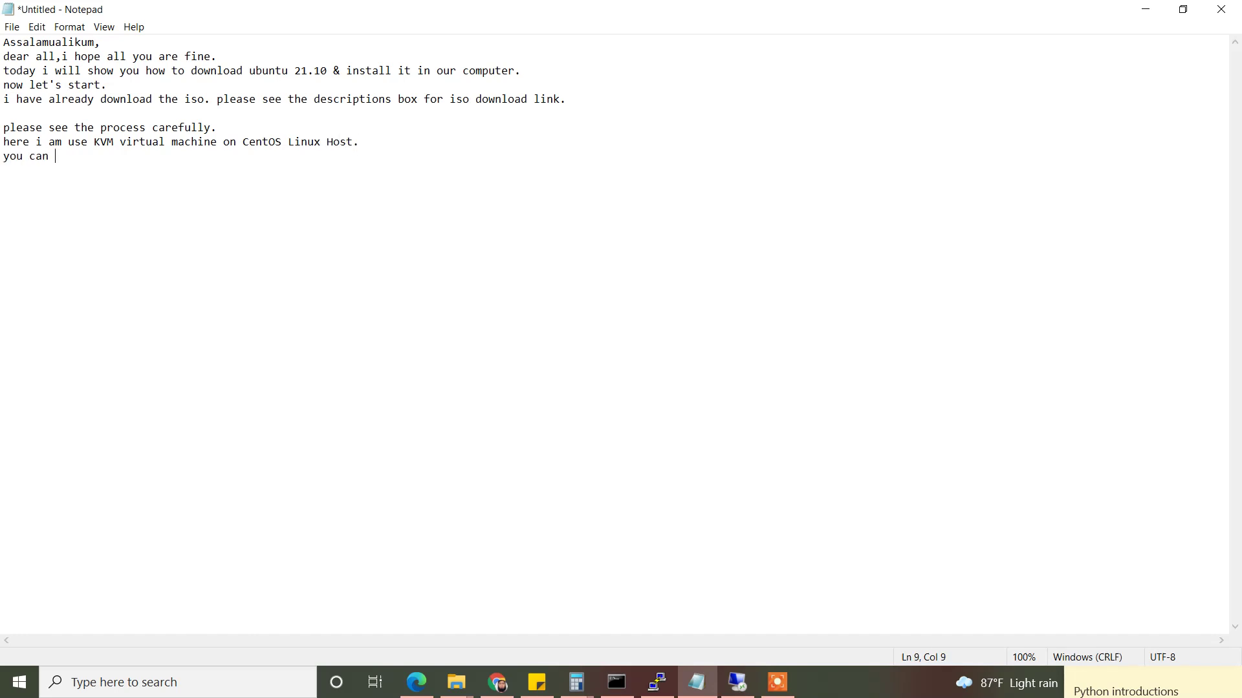
- End line 9 with 'install this way on your physical or virtual computer'
{"action": "type", "text": "nstall this way on your physical or virtual computer."}
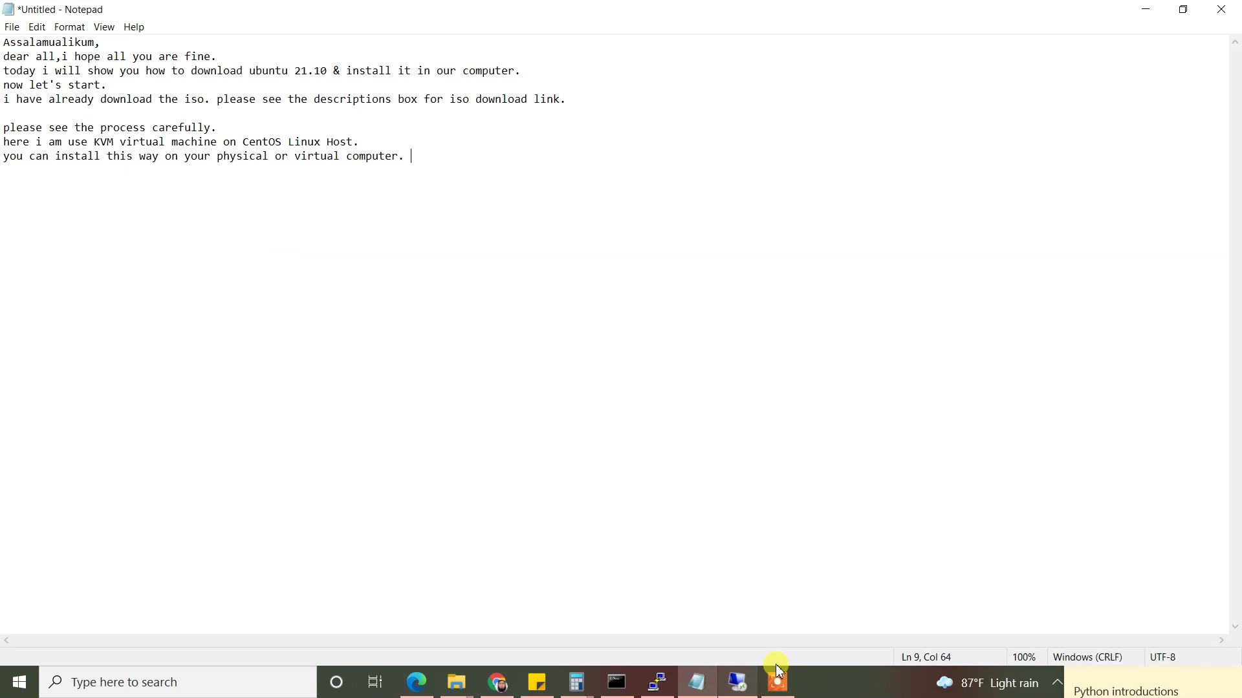
- Start a new QEMU/KVM VM from local media using /root/Downloads/ubuntu-21.10-desktop-amd64.iso
{"action": "left_click", "coordinate": [747, 690]}
{"action": "right_click", "coordinate": [35, 118]}
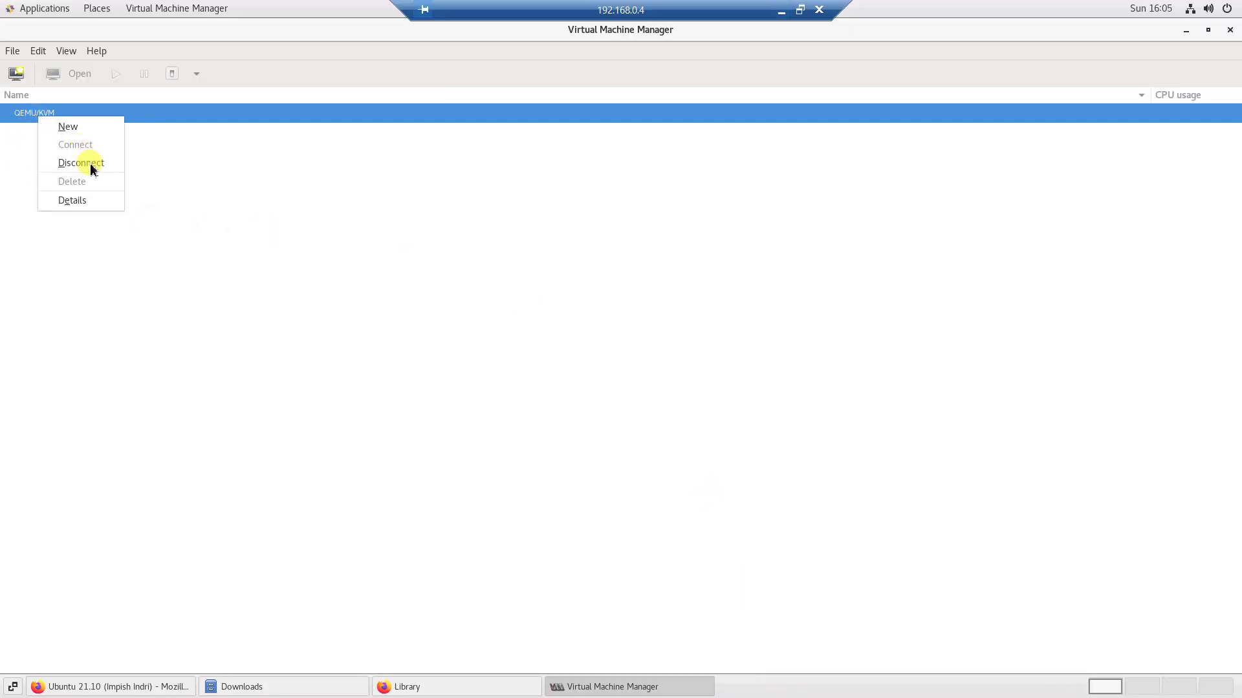
{"action": "left_click", "coordinate": [68, 127]}
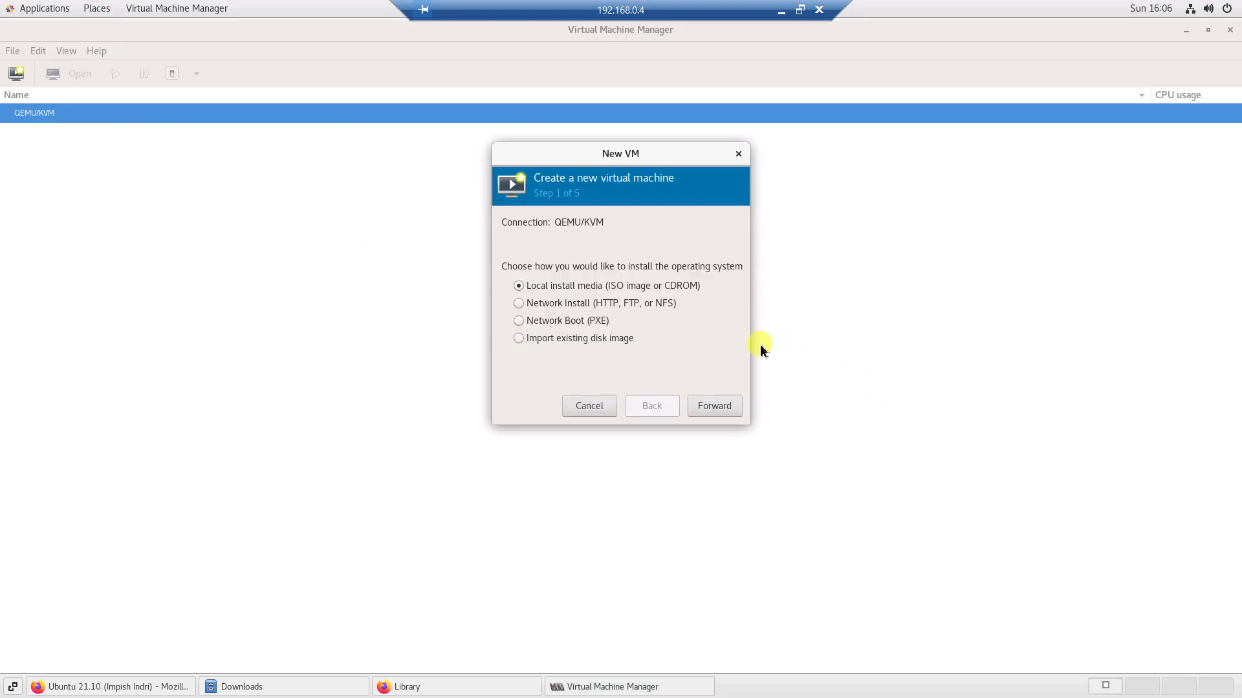
{"action": "left_click", "coordinate": [713, 406]}
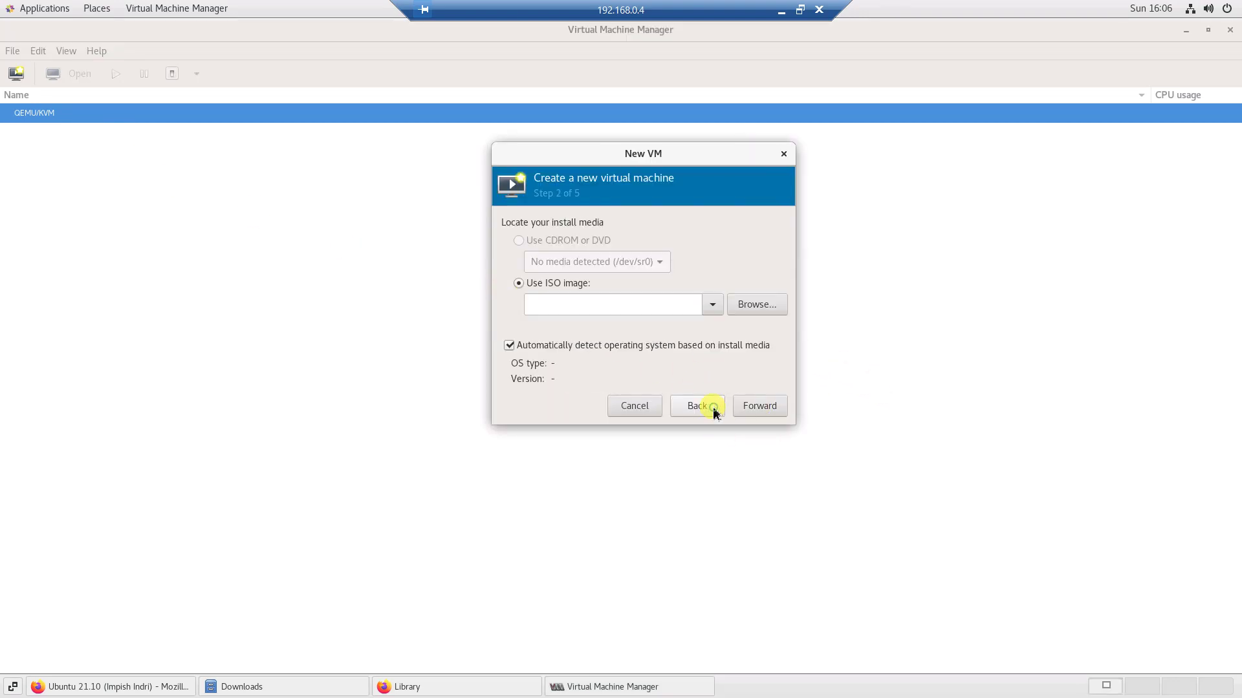
{"action": "left_click", "coordinate": [756, 305]}
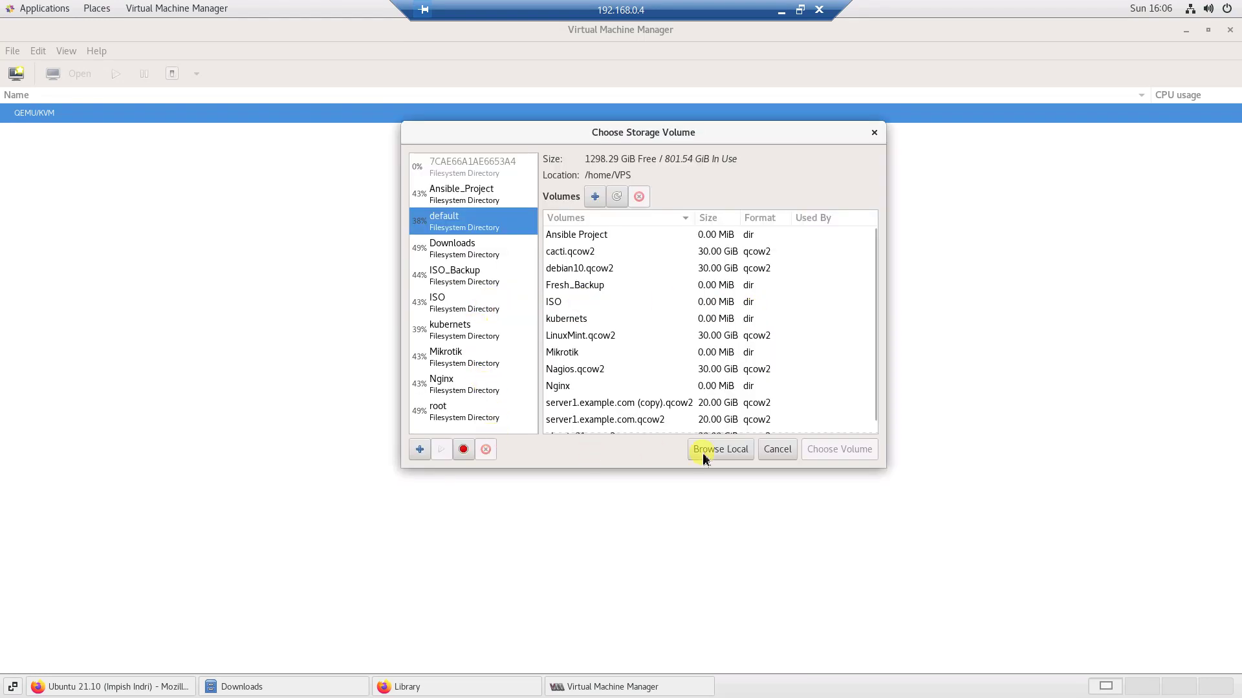
{"action": "left_click", "coordinate": [723, 449]}
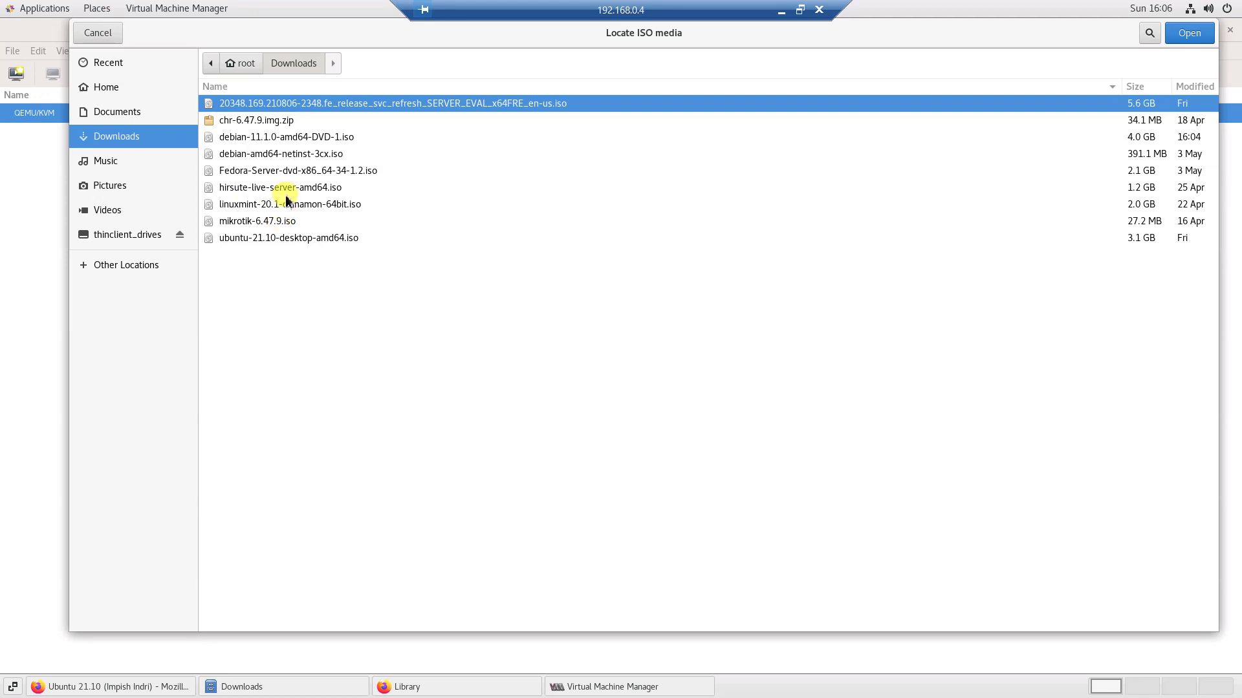
{"action": "left_click", "coordinate": [297, 239]}
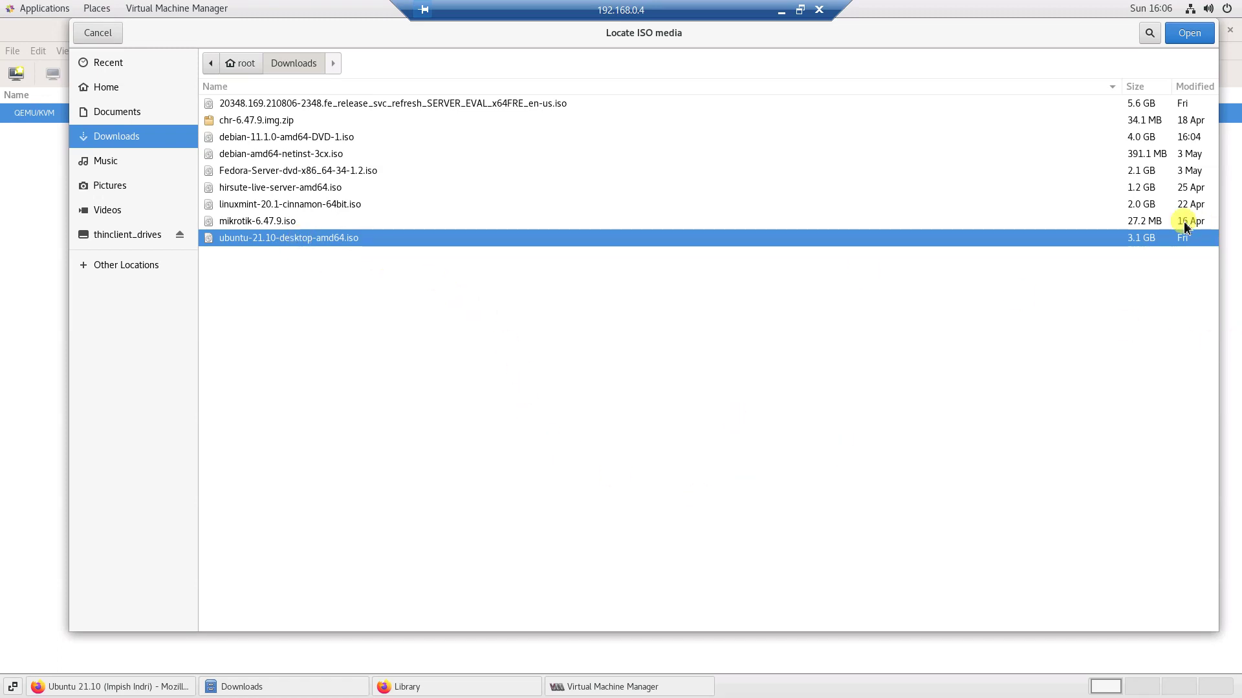
{"action": "double_click", "coordinate": [1058, 241]}
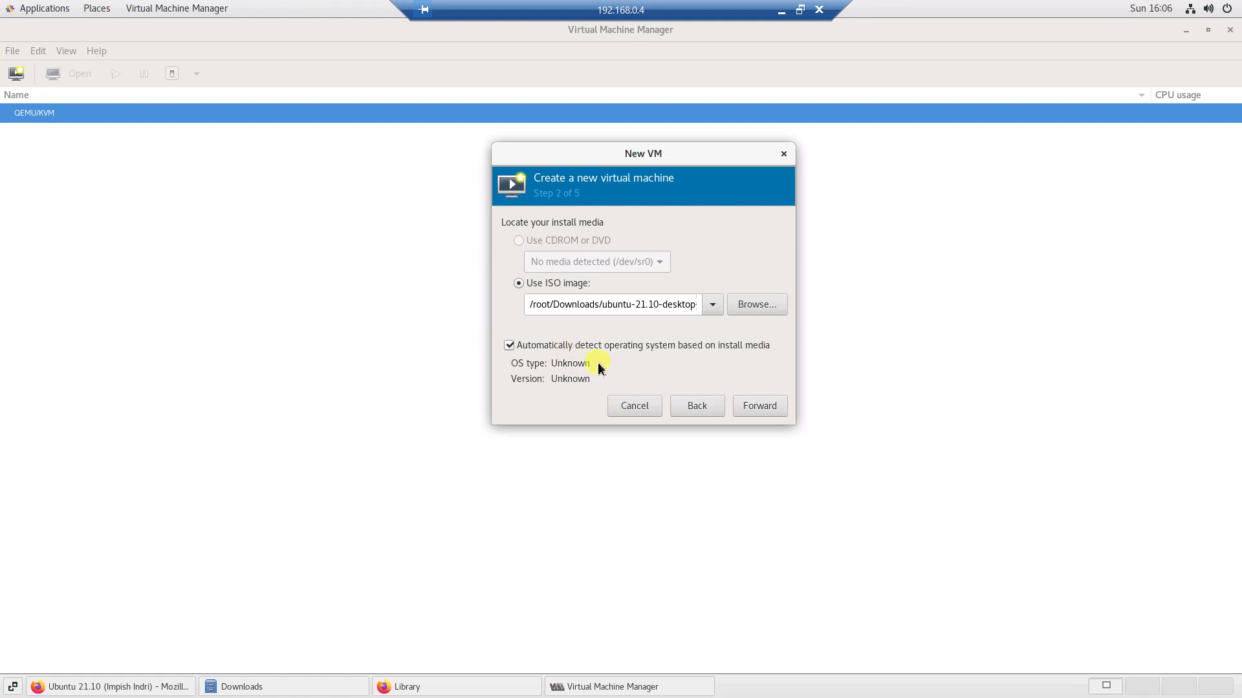
- Give the VM 4000 MiB of memory and 4 CPUs
{"action": "left_click", "coordinate": [783, 404]}
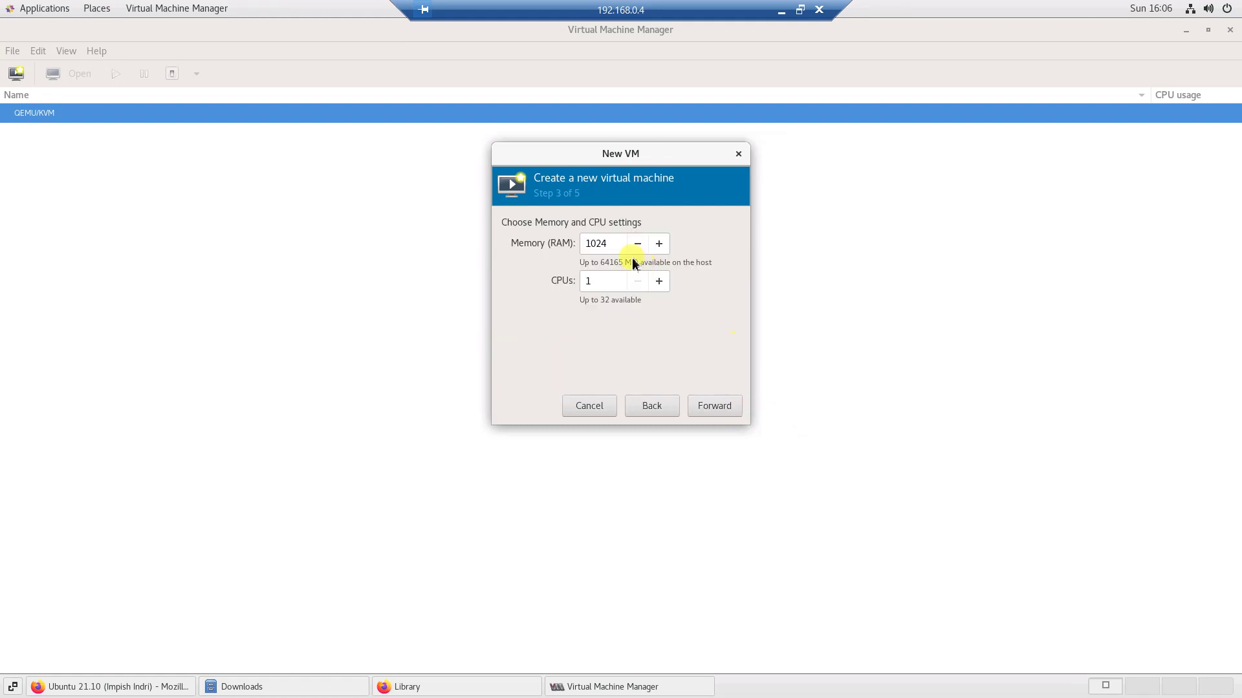
{"action": "left_click_drag", "start_coordinate": [621, 243], "coordinate": [569, 243]}
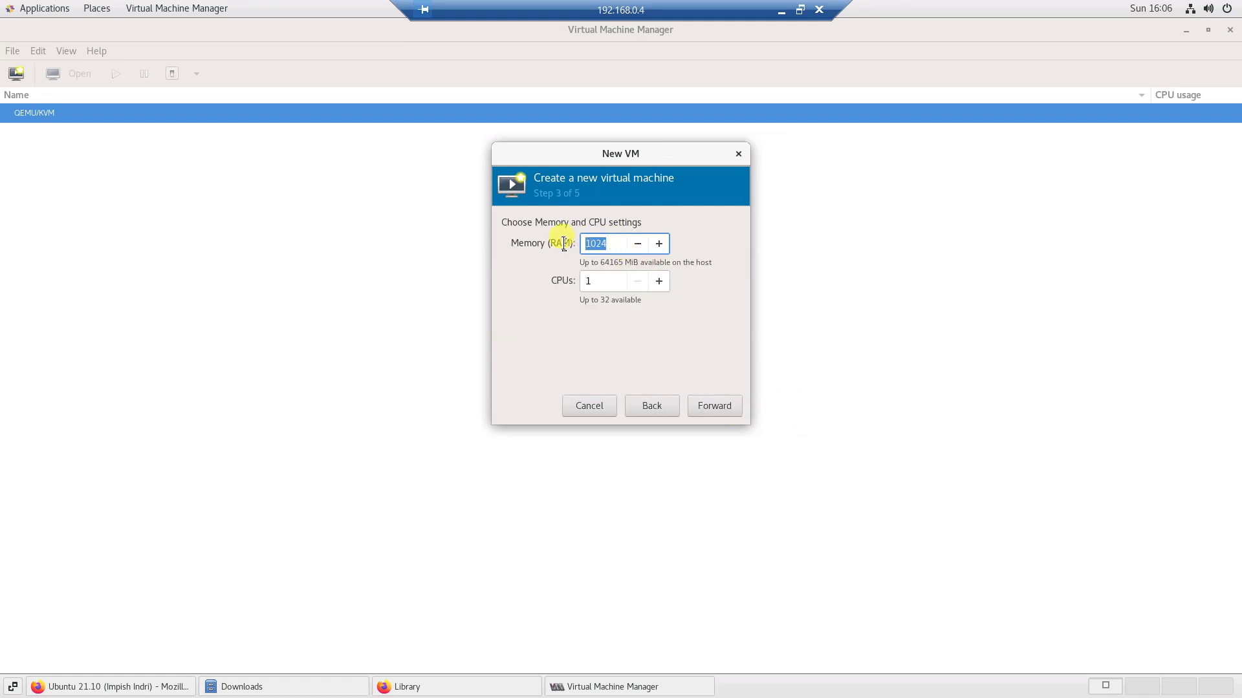
{"action": "type", "text": "40"}
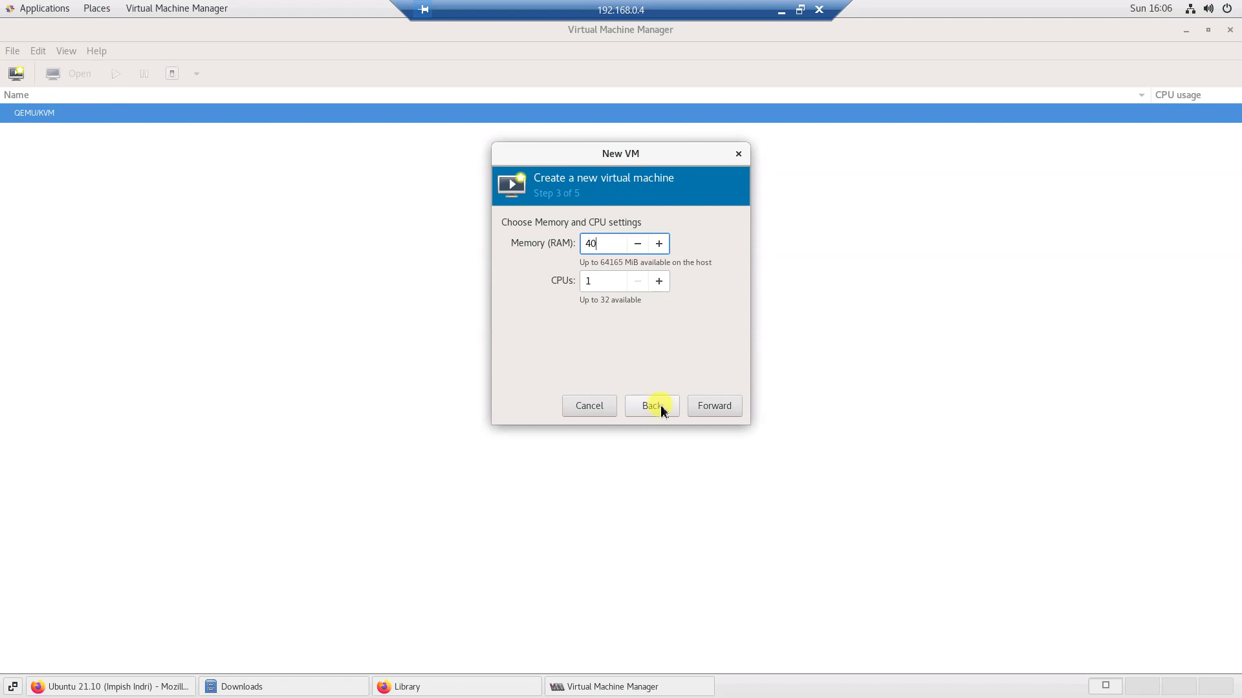
{"action": "key", "text": "Tab"}
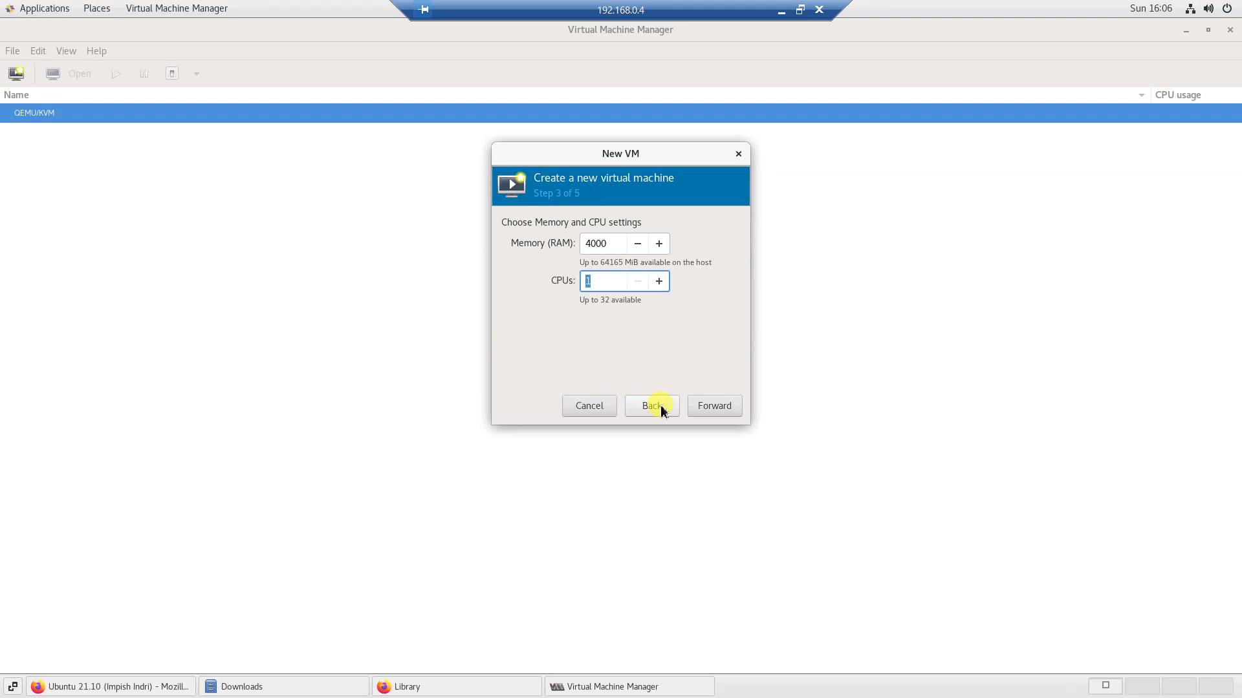
{"action": "left_click", "coordinate": [712, 407]}
- Set the virtual disk size to 50 GiB
{"action": "left_click", "coordinate": [530, 262]}
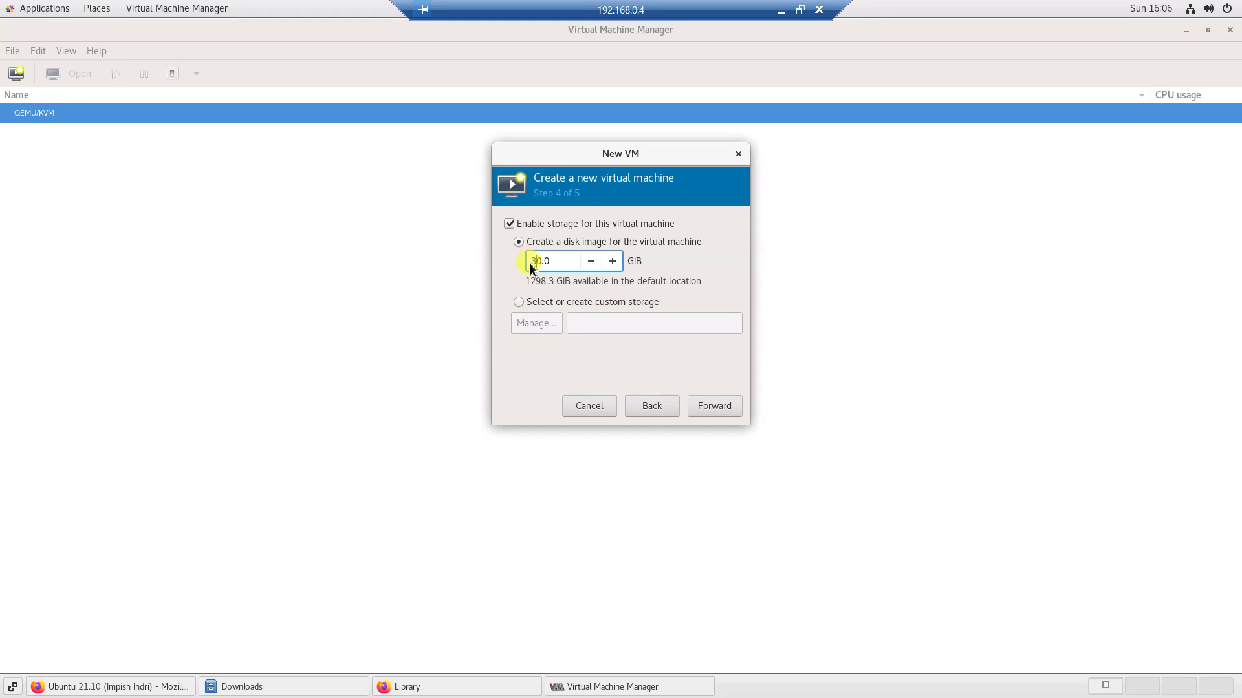
{"action": "left_click_drag", "start_coordinate": [536, 266], "coordinate": [516, 269]}
{"action": "type", "text": "5"}
{"action": "left_click", "coordinate": [727, 408]}
- Name the VM Ubuntu21.10-E and choose to customize the configuration before install
{"action": "left_click_drag", "start_coordinate": [607, 244], "coordinate": [545, 248]}
{"action": "type", "text": "Ubuntu"}
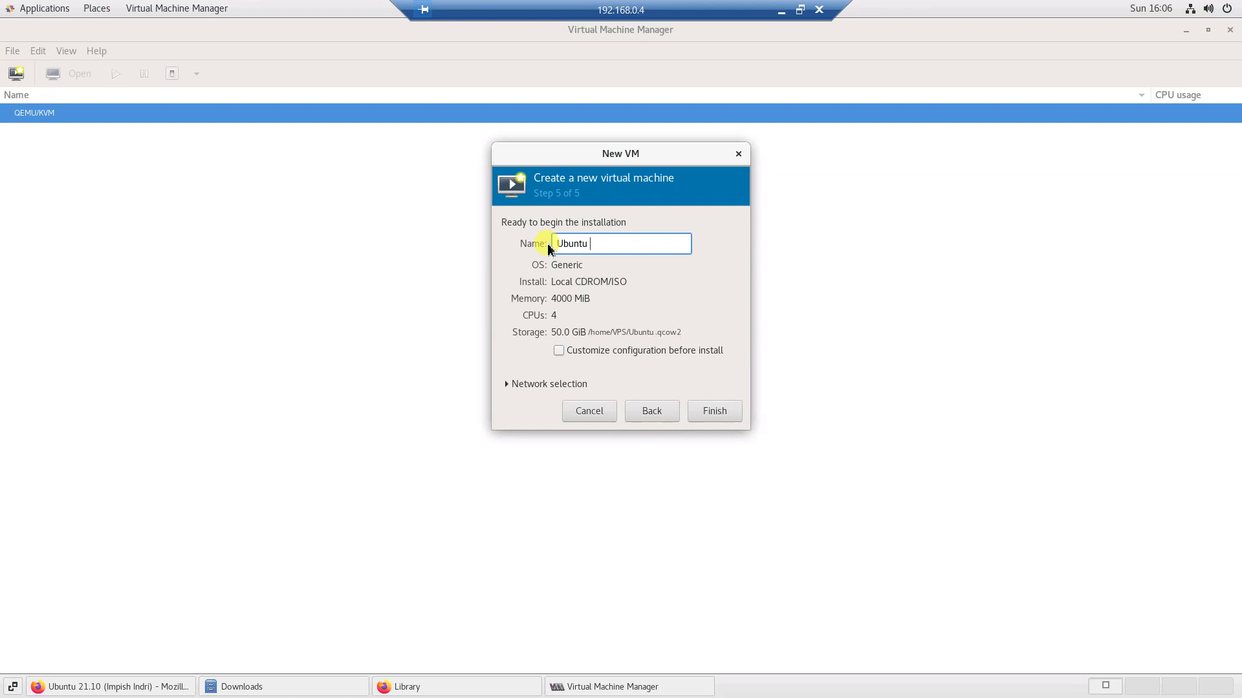
{"action": "key", "text": "BackSpace"}
{"action": "type", "text": "1"}
{"action": "key", "text": "BackSpace"}
{"action": "type", "text": "21.10-E"}
{"action": "left_click", "coordinate": [625, 351]}
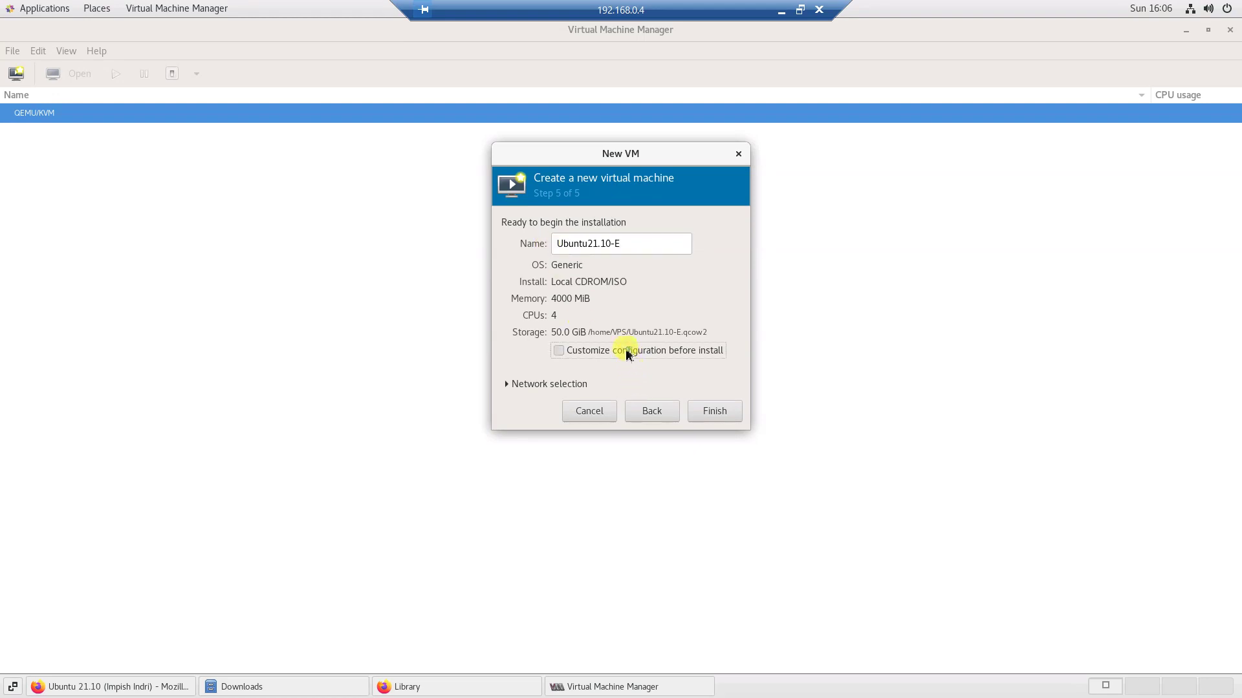
- Connect the VM through host device em1 (macvtap) and finish the wizard
{"action": "left_click", "coordinate": [578, 388]}
{"action": "left_click", "coordinate": [582, 401]}
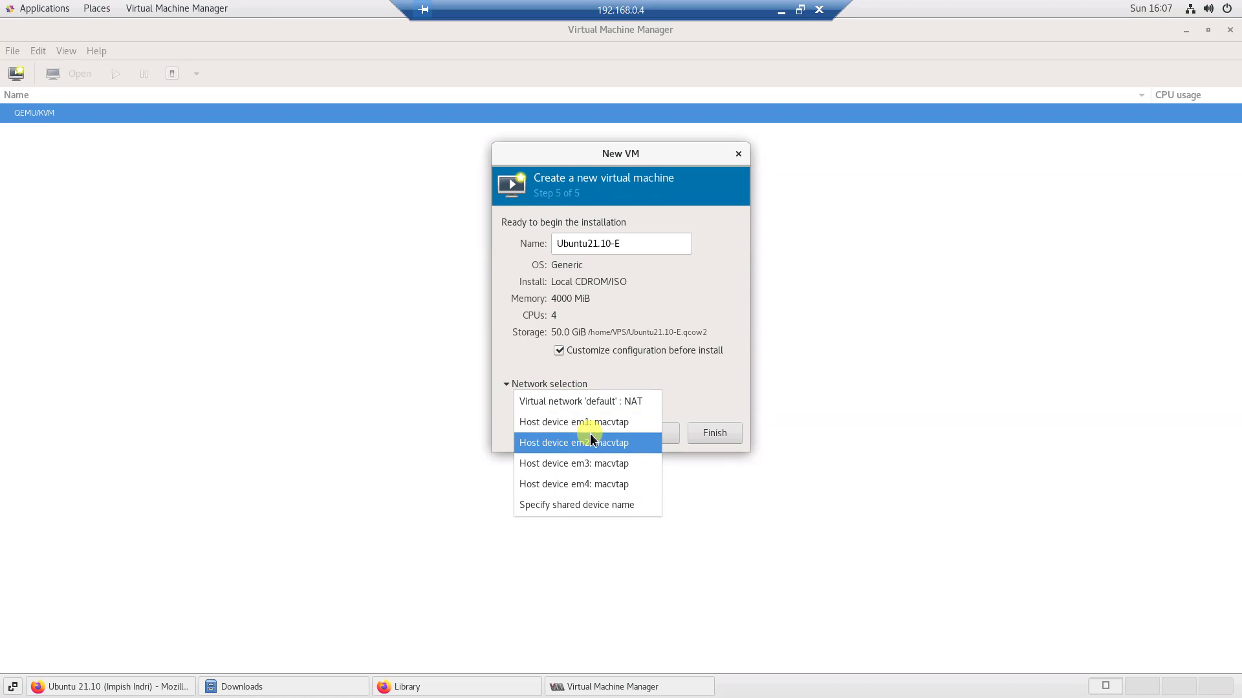
{"action": "left_click", "coordinate": [591, 422]}
{"action": "left_click", "coordinate": [721, 490]}
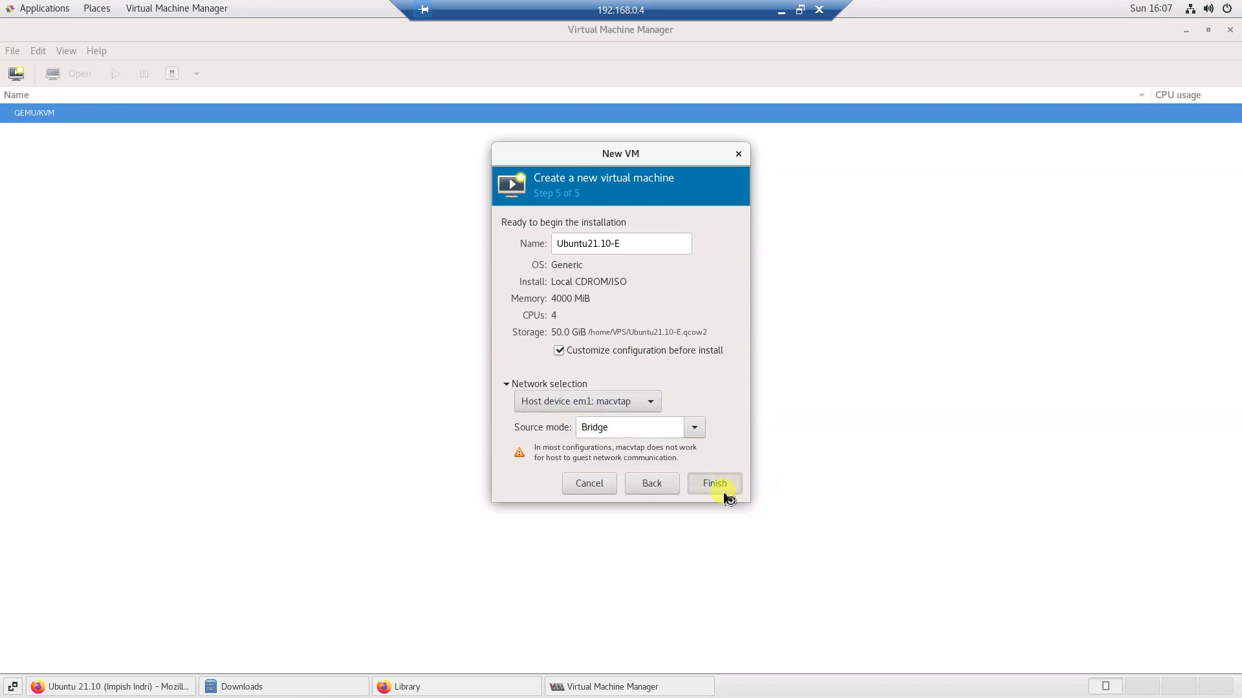
- Enable autostart at host boot in Boot Options, apply, and begin installation
{"action": "left_click", "coordinate": [425, 244]}
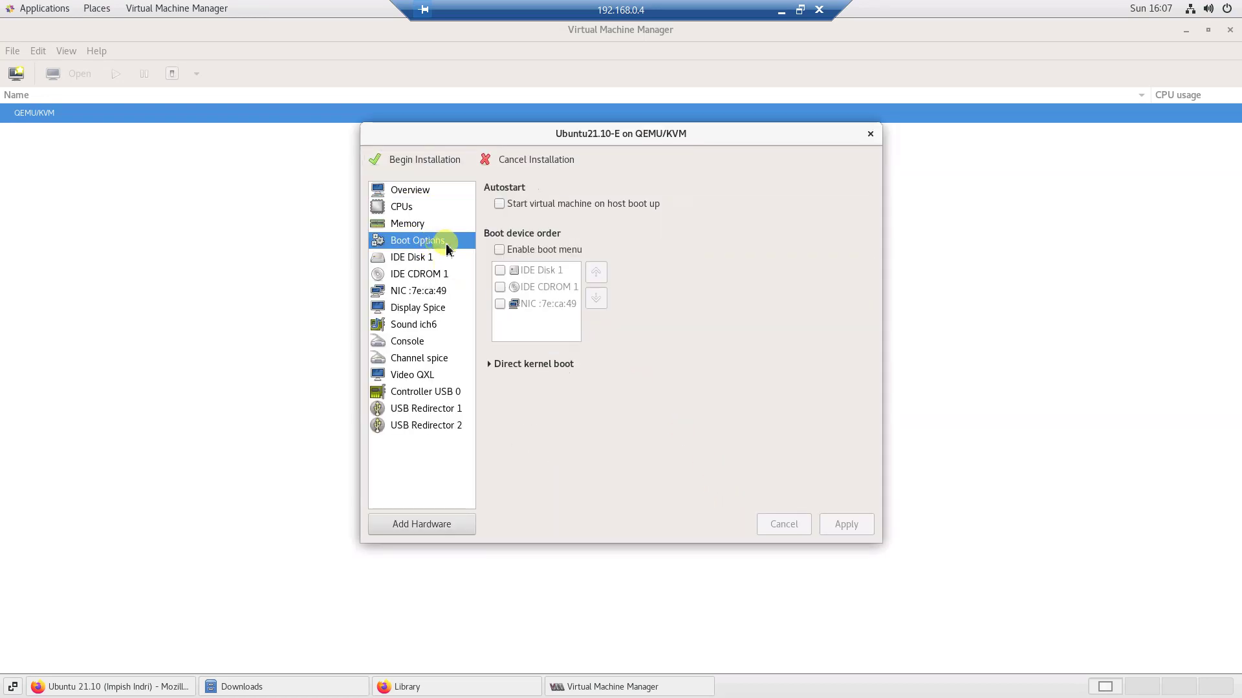
{"action": "left_click", "coordinate": [543, 205]}
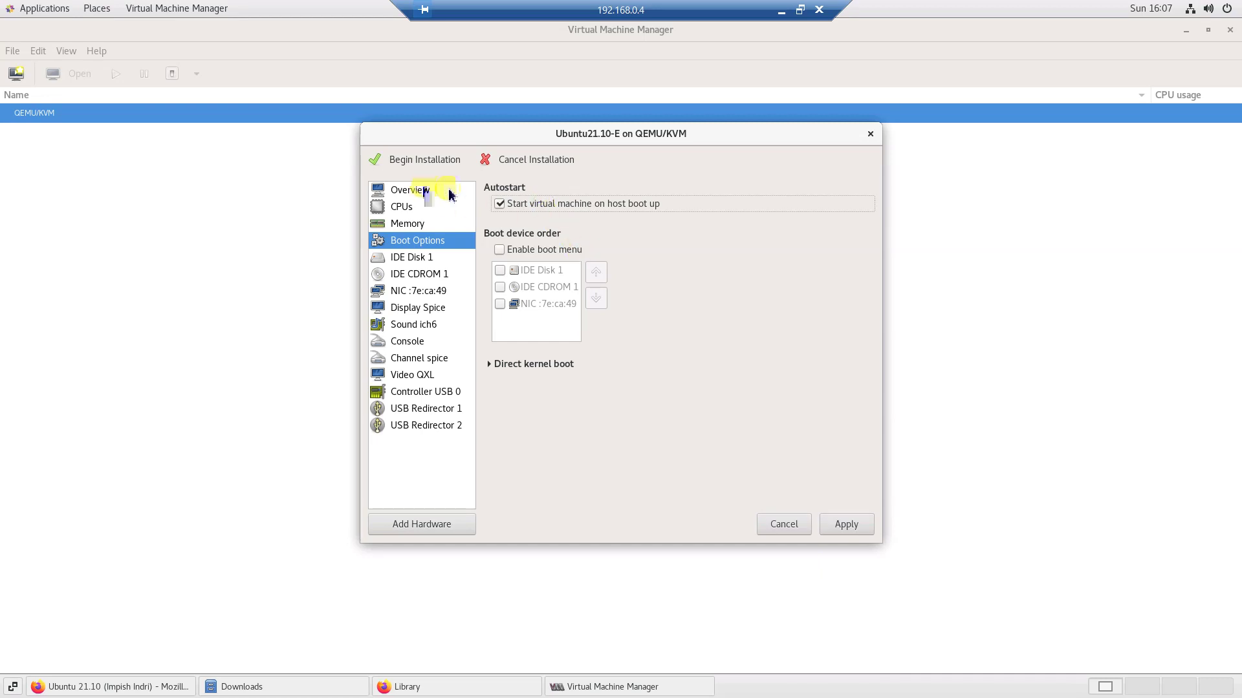
{"action": "left_click", "coordinate": [847, 527]}
{"action": "left_click", "coordinate": [437, 159]}
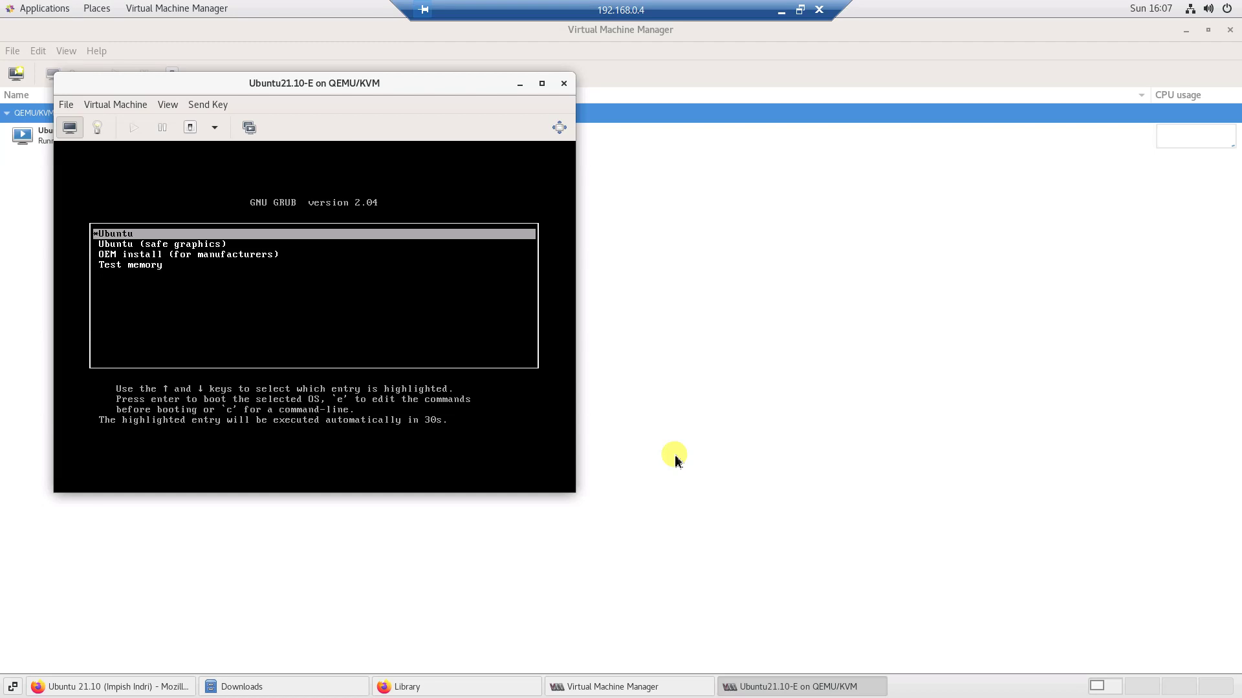
- Maximize the VM console and boot the default Ubuntu GRUB entry
{"action": "left_click", "coordinate": [542, 83]}
{"action": "left_click", "coordinate": [600, 240]}
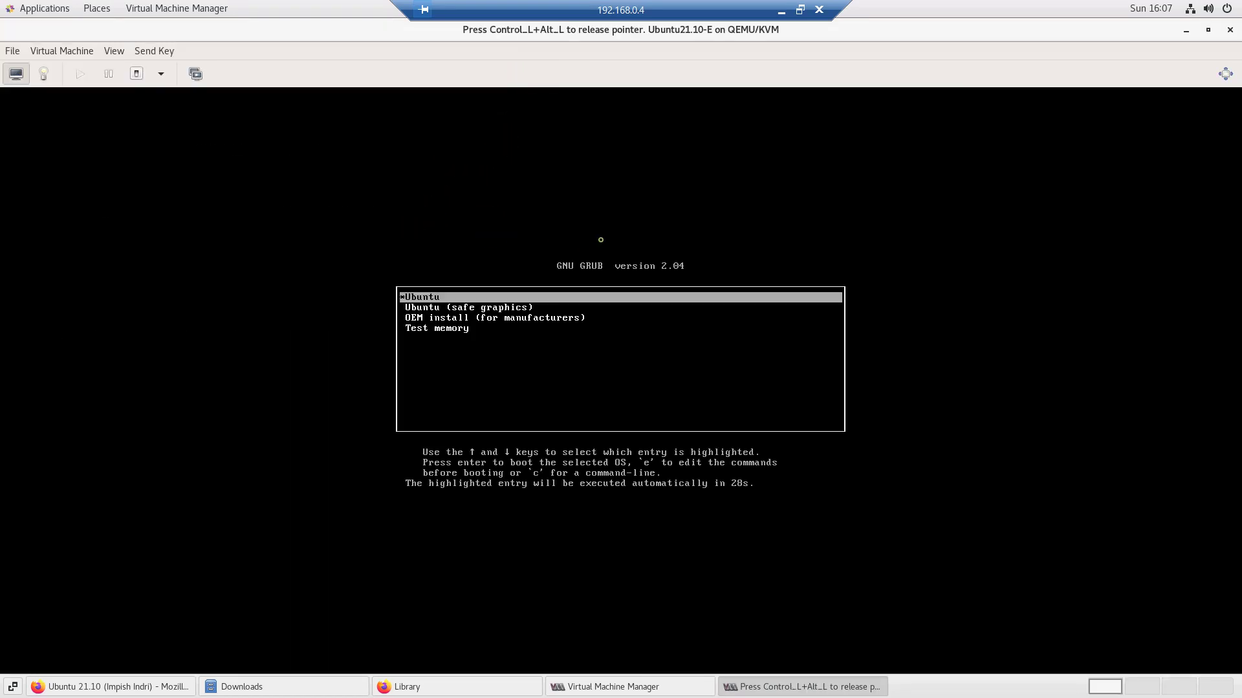
{"action": "key", "text": "Return"}
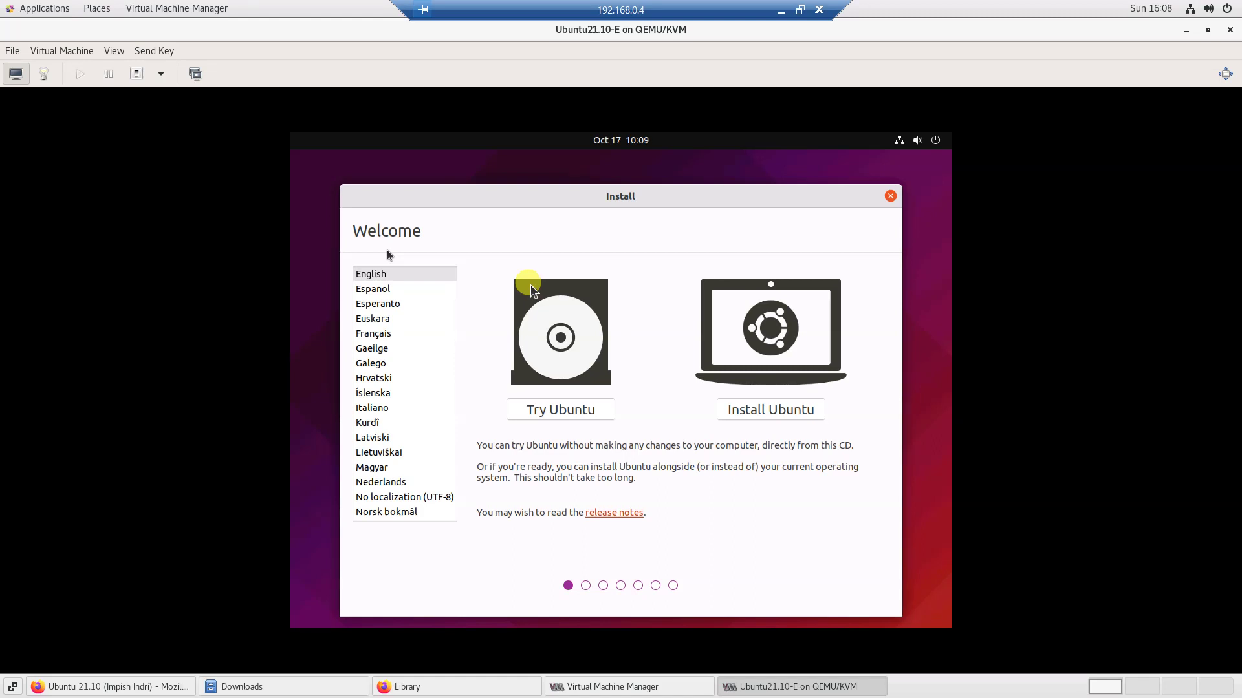
- Choose Install Ubuntu, keep the keyboard layout, pick Minimal installation without downloading updates
{"action": "left_click", "coordinate": [753, 411]}
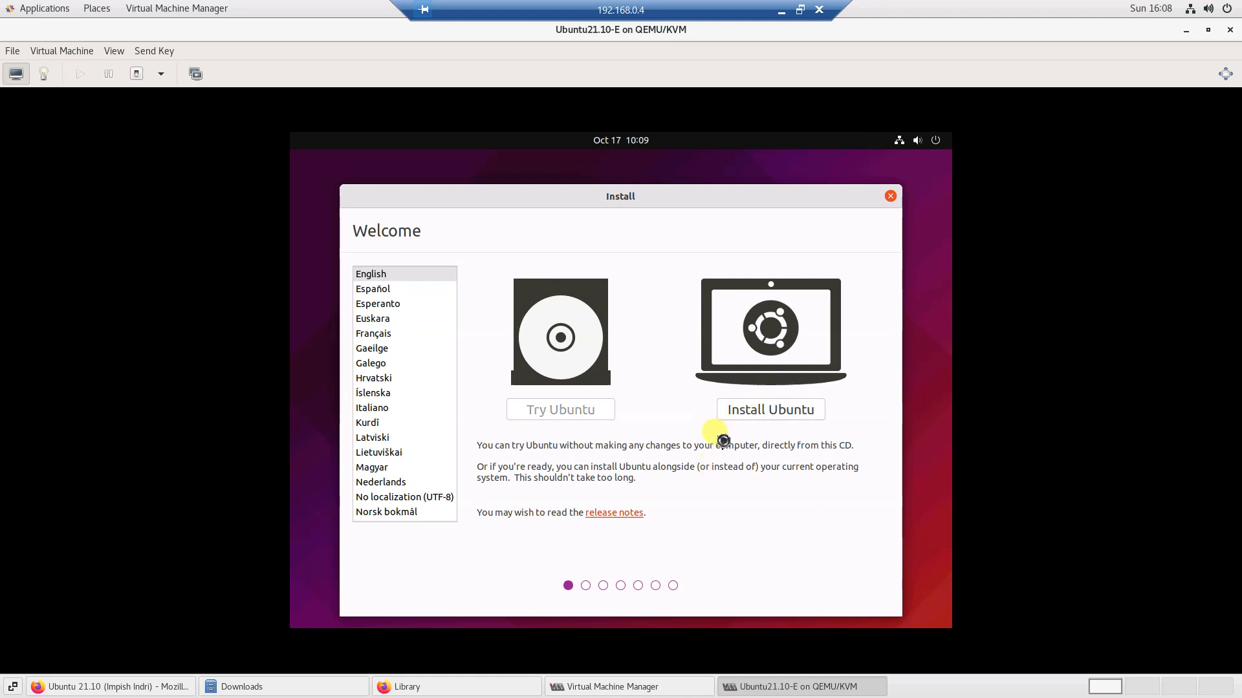
{"action": "left_click", "coordinate": [854, 540]}
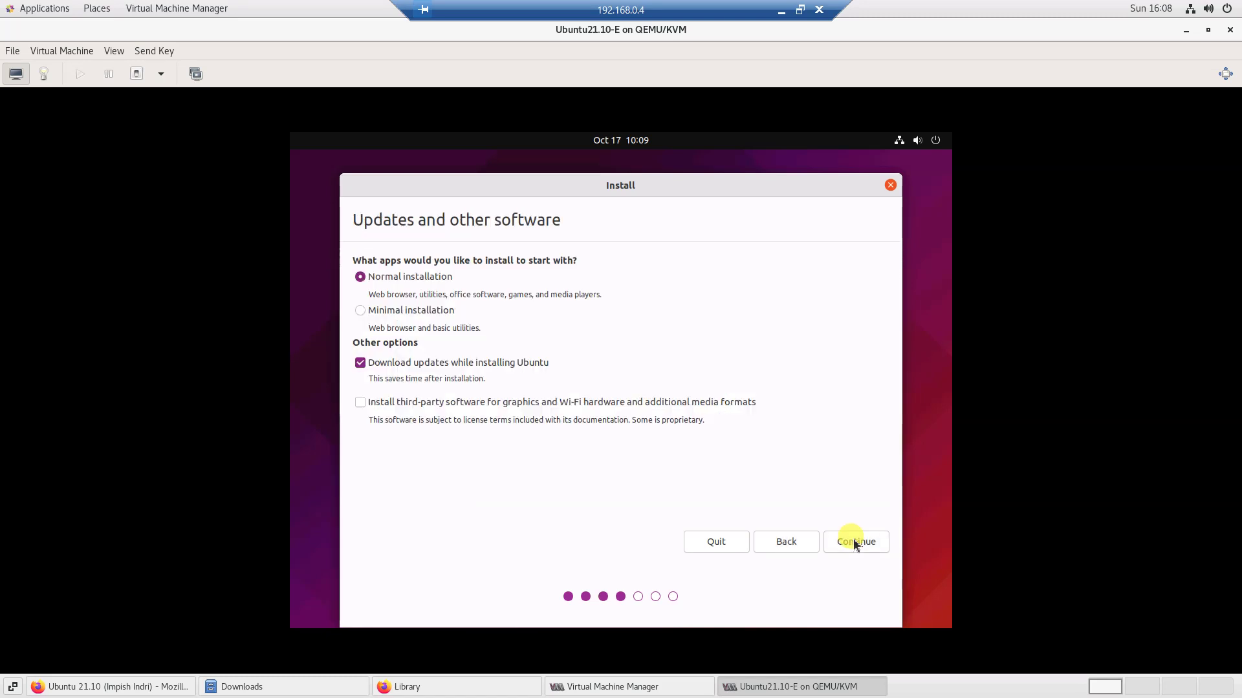
{"action": "left_click", "coordinate": [440, 313]}
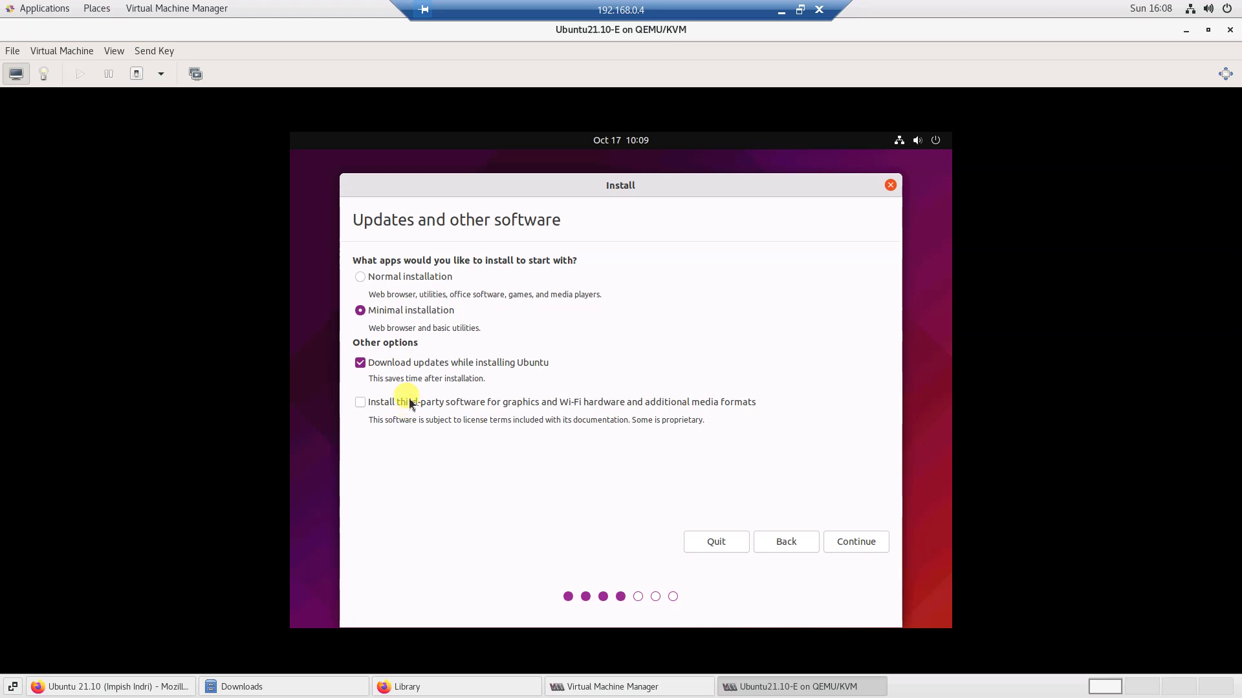
{"action": "left_click", "coordinate": [430, 369]}
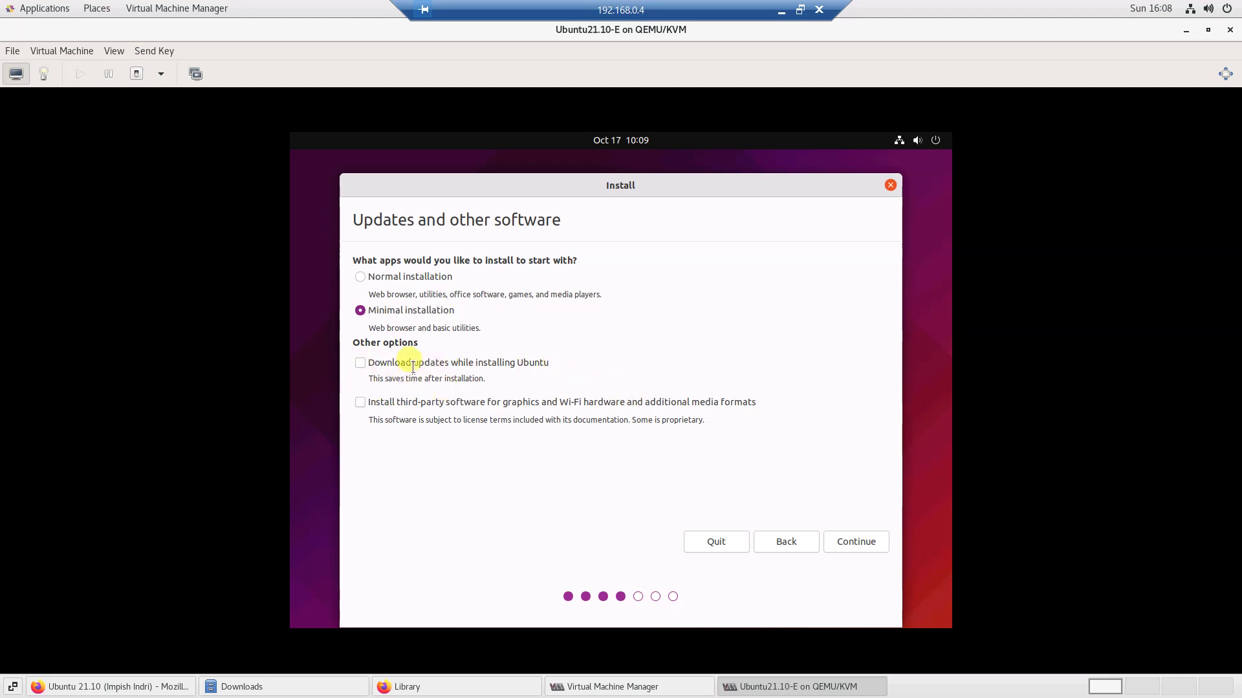
{"action": "left_click", "coordinate": [851, 544]}
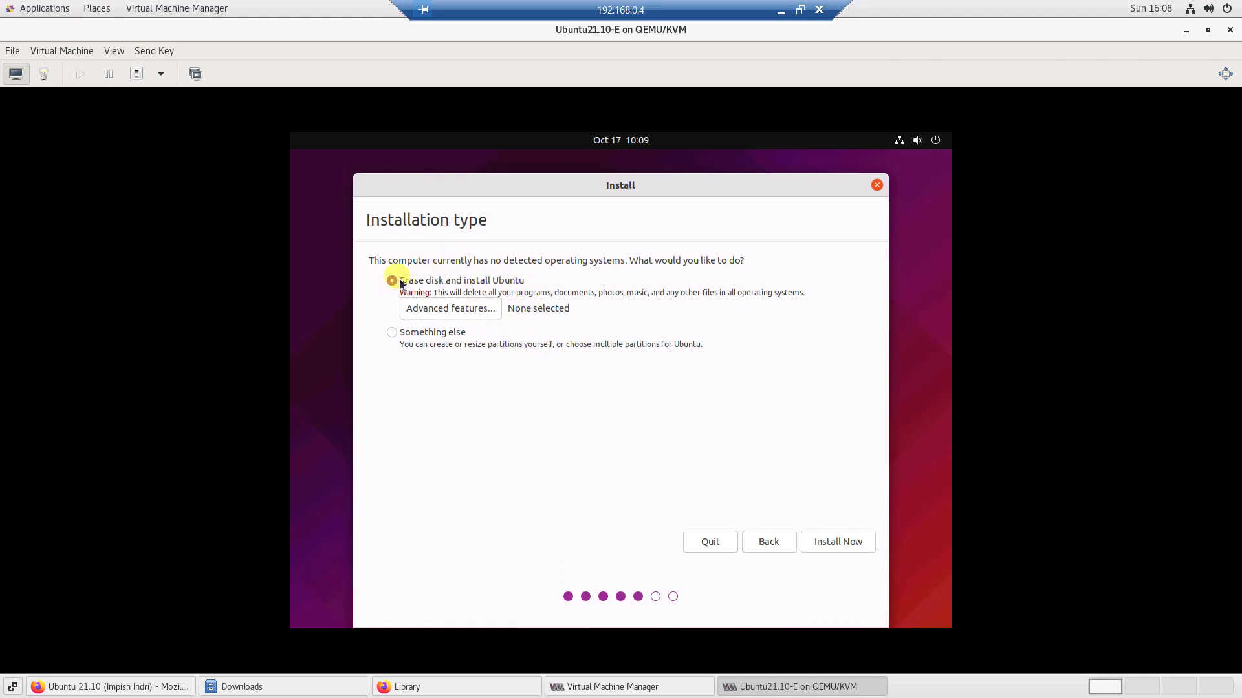
- Choose manual partitioning ('Something else') and create a new empty partition table on /dev/sda
{"action": "left_click", "coordinate": [440, 332]}
{"action": "left_click", "coordinate": [838, 542]}
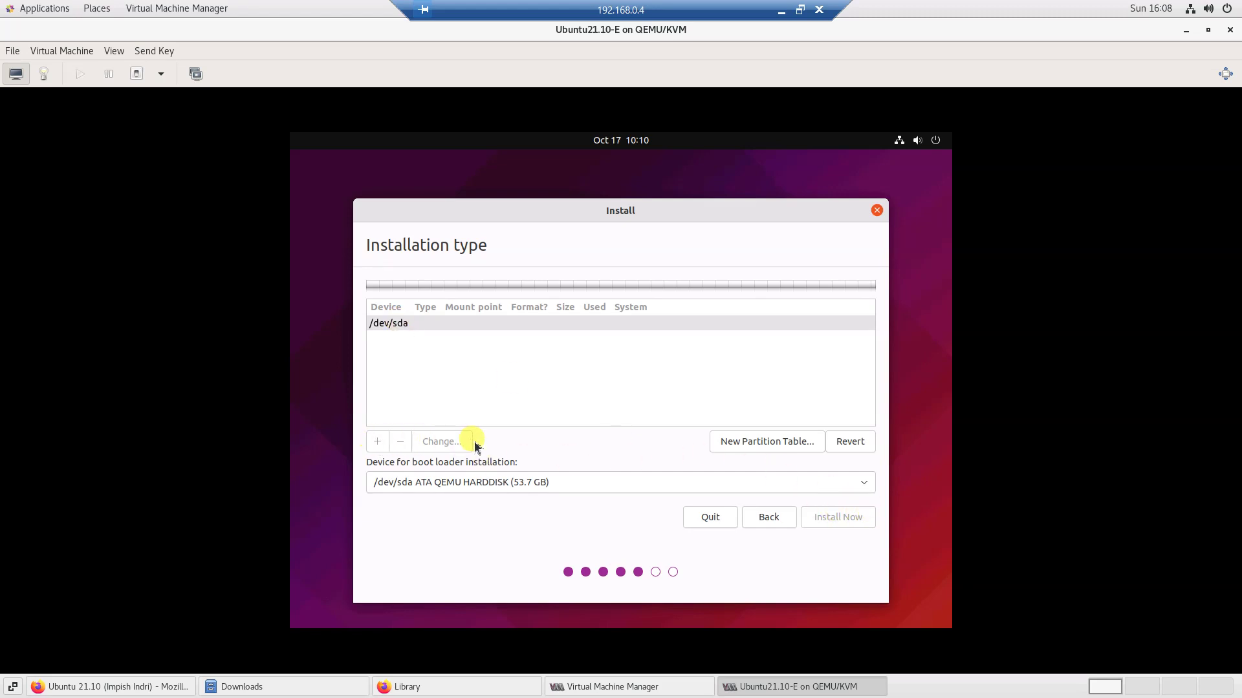
{"action": "left_click", "coordinate": [564, 480]}
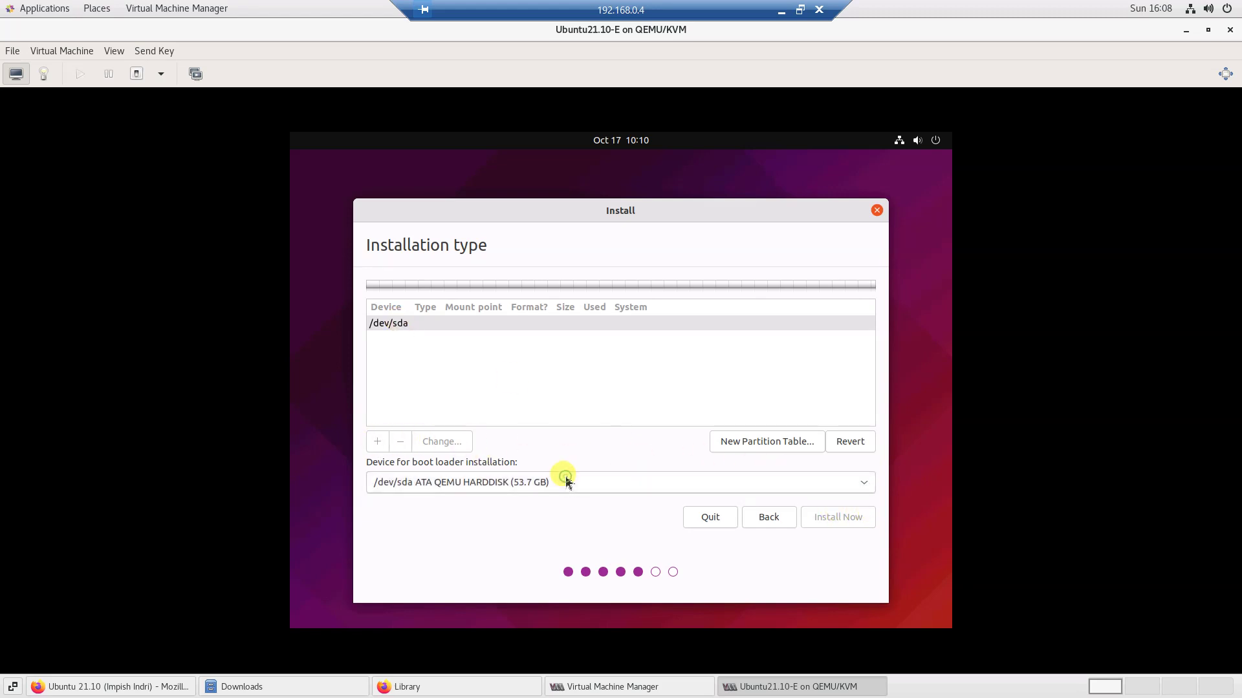
{"action": "left_click", "coordinate": [756, 446]}
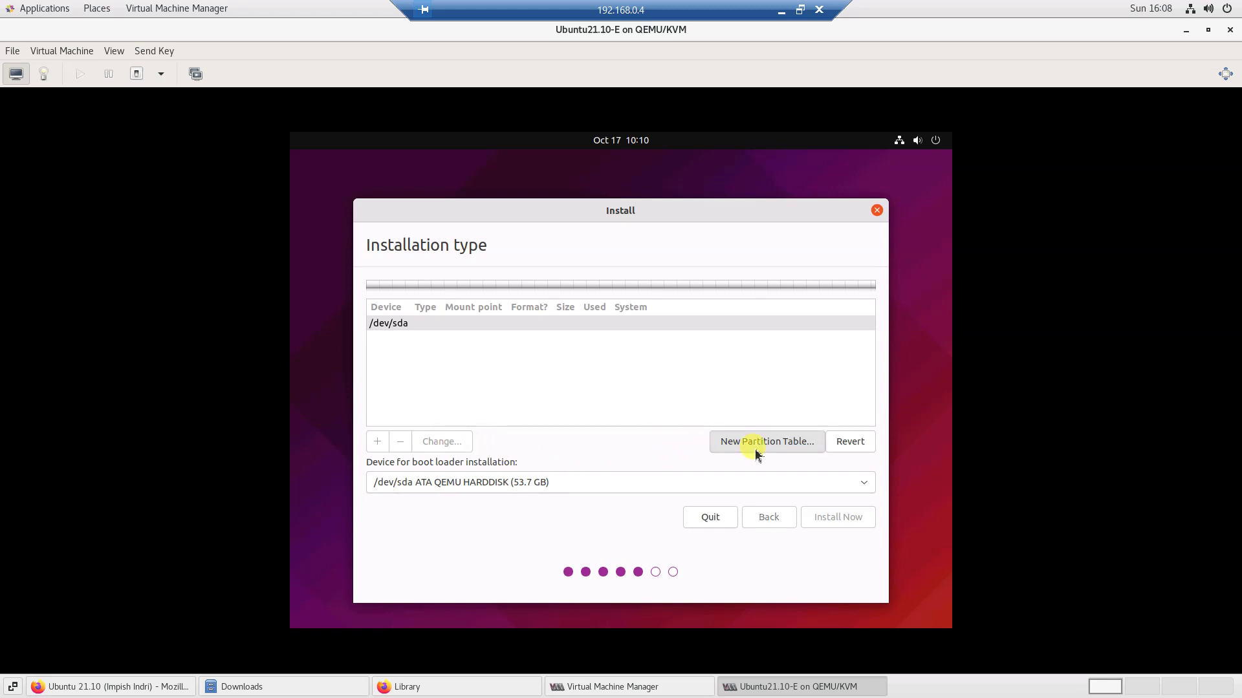
{"action": "left_click", "coordinate": [804, 435]}
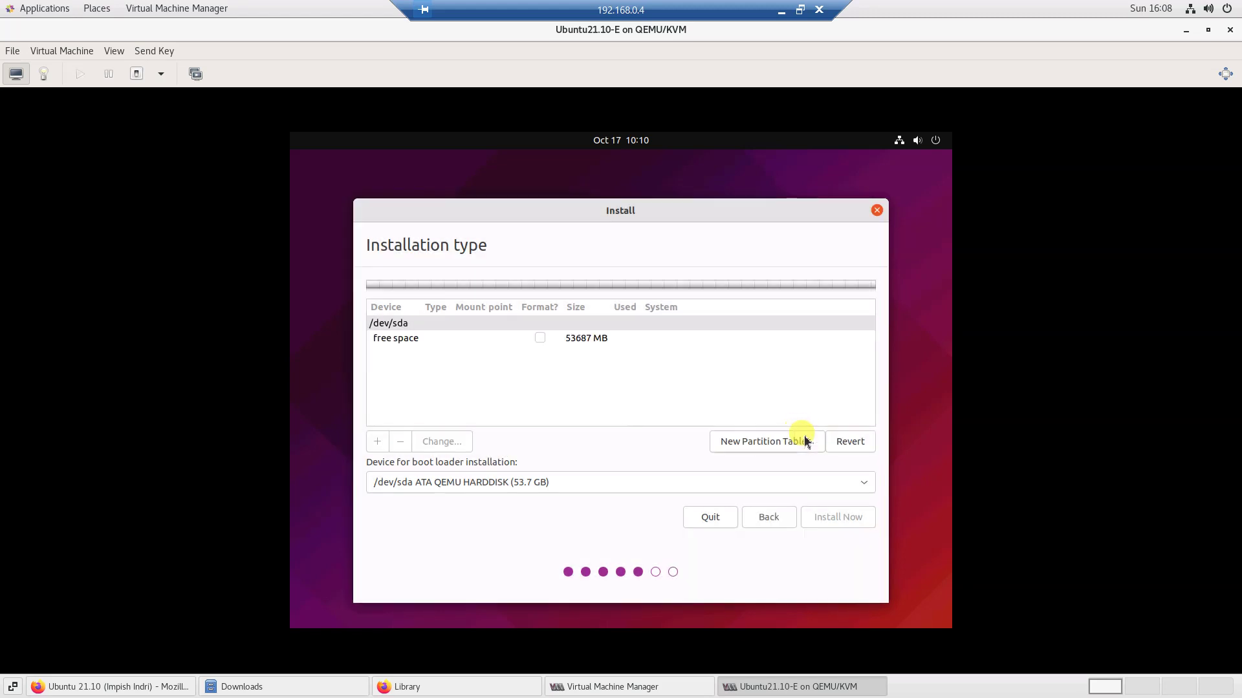
- Create a 1000 MB EFI System Partition in the free space
{"action": "left_click", "coordinate": [438, 337]}
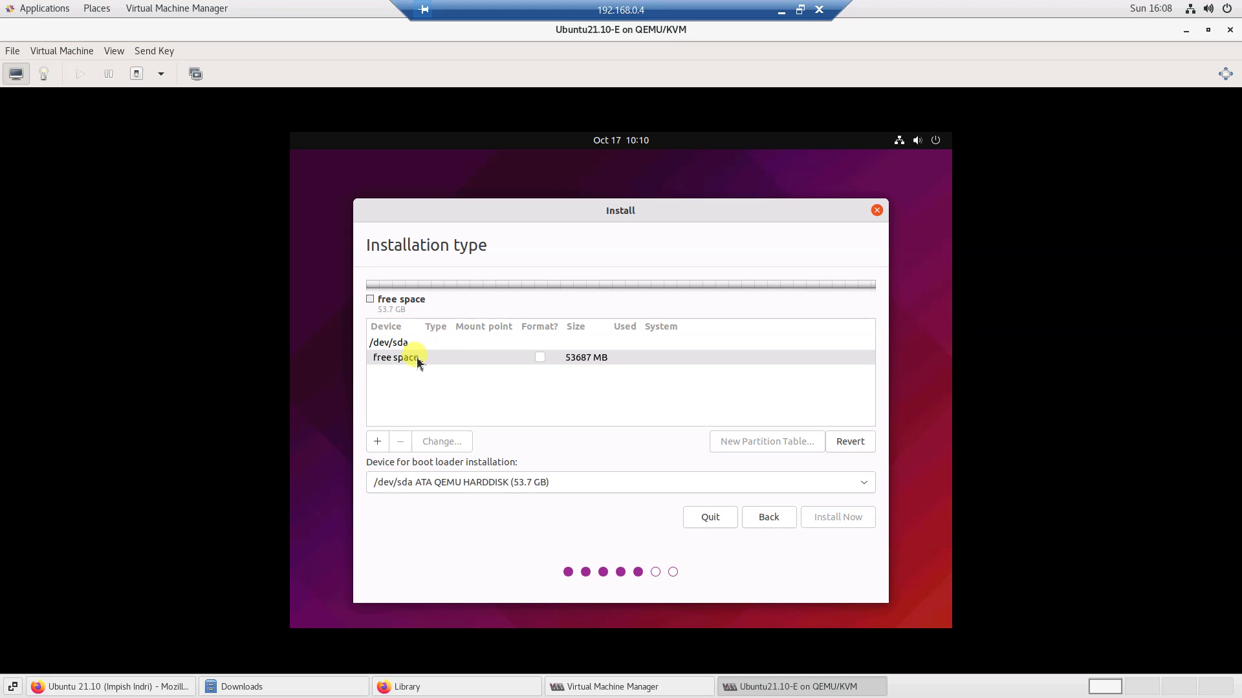
{"action": "left_click", "coordinate": [379, 441]}
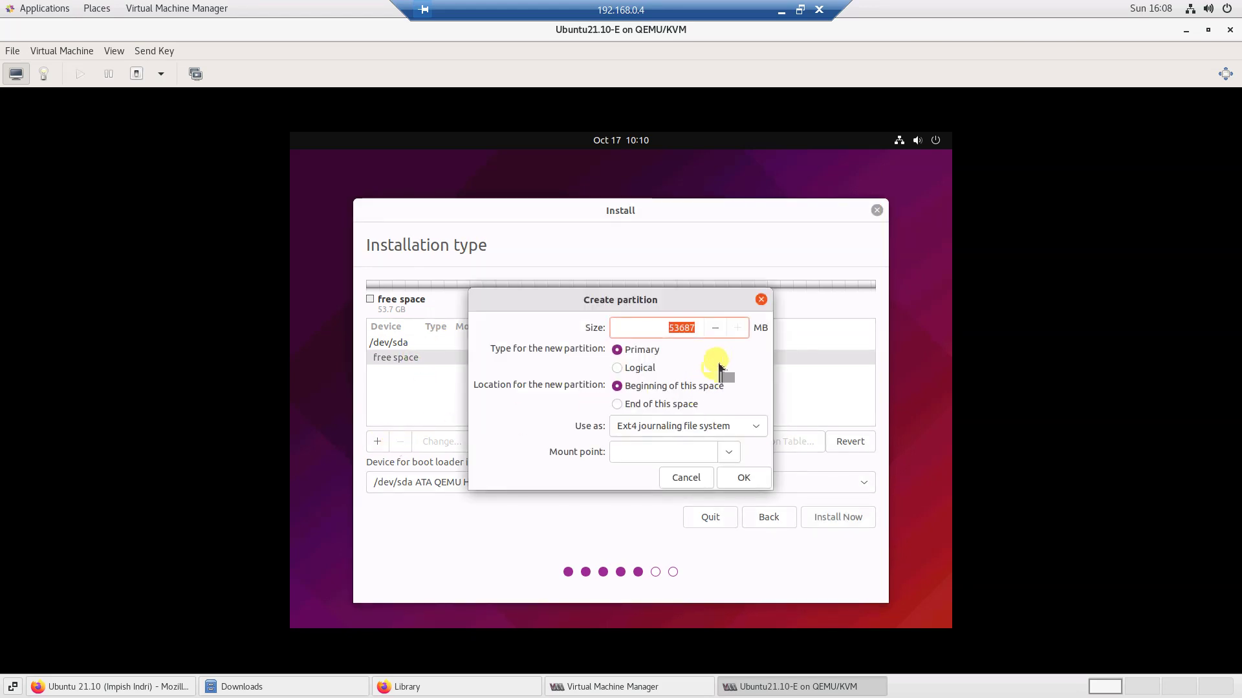
{"action": "left_click", "coordinate": [741, 432]}
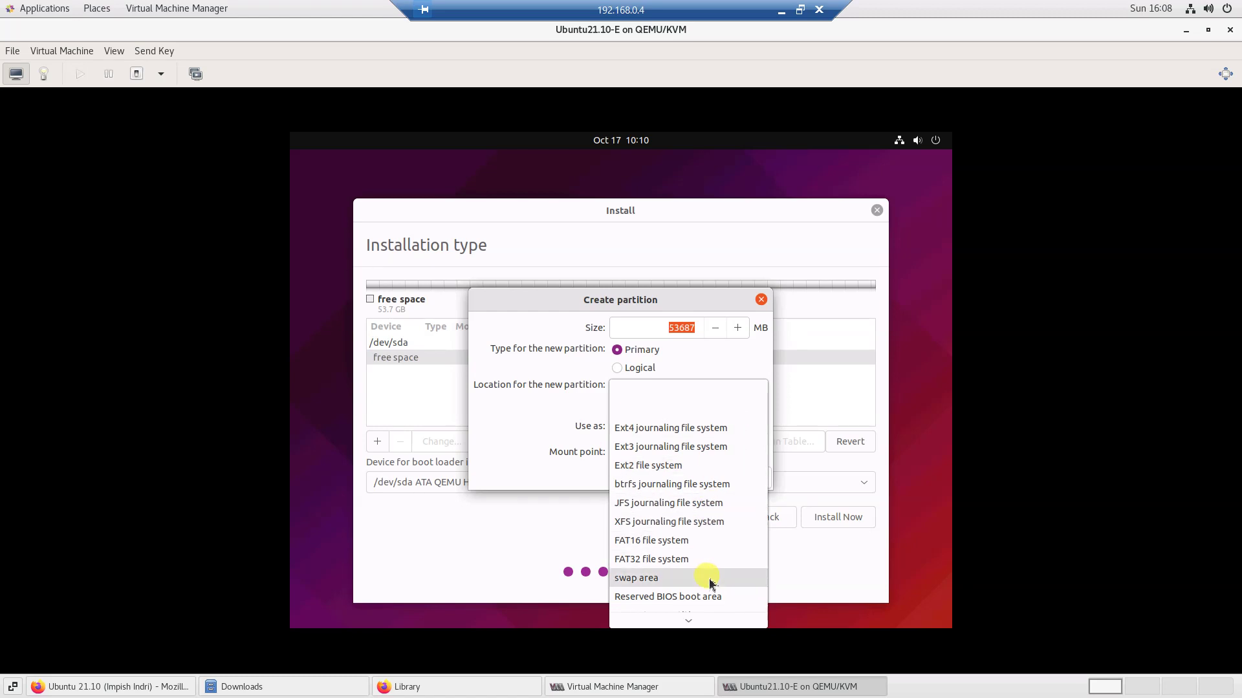
{"action": "scroll", "coordinate": [708, 518], "scroll_direction": "down", "scroll_amount": 1}
{"action": "scroll", "coordinate": [711, 569], "scroll_direction": "down", "scroll_amount": 2}
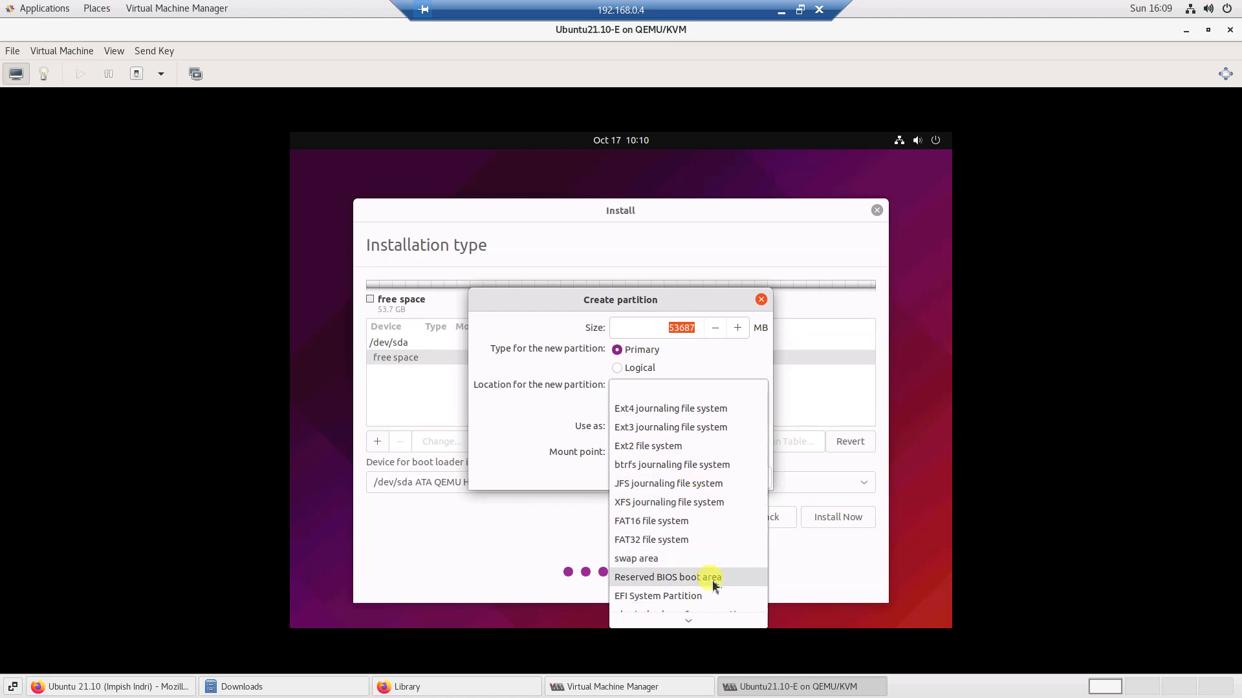
{"action": "left_click", "coordinate": [692, 577]}
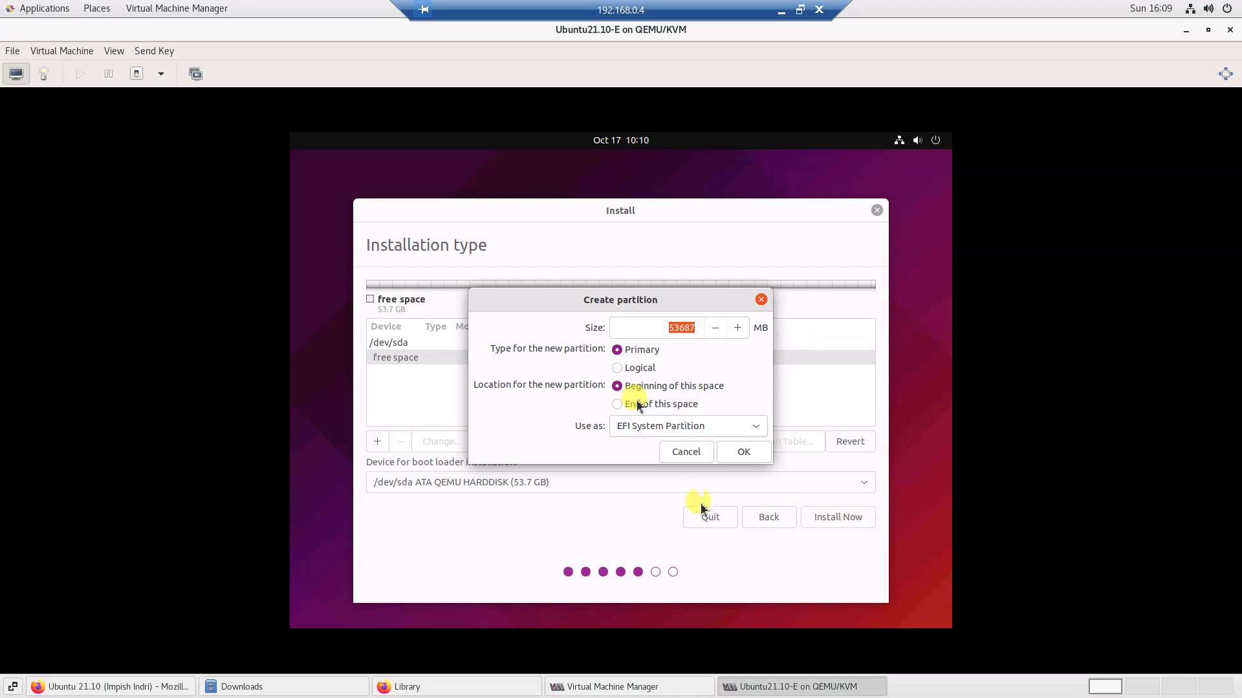
{"action": "double_click", "coordinate": [683, 331]}
{"action": "type", "text": "100"}
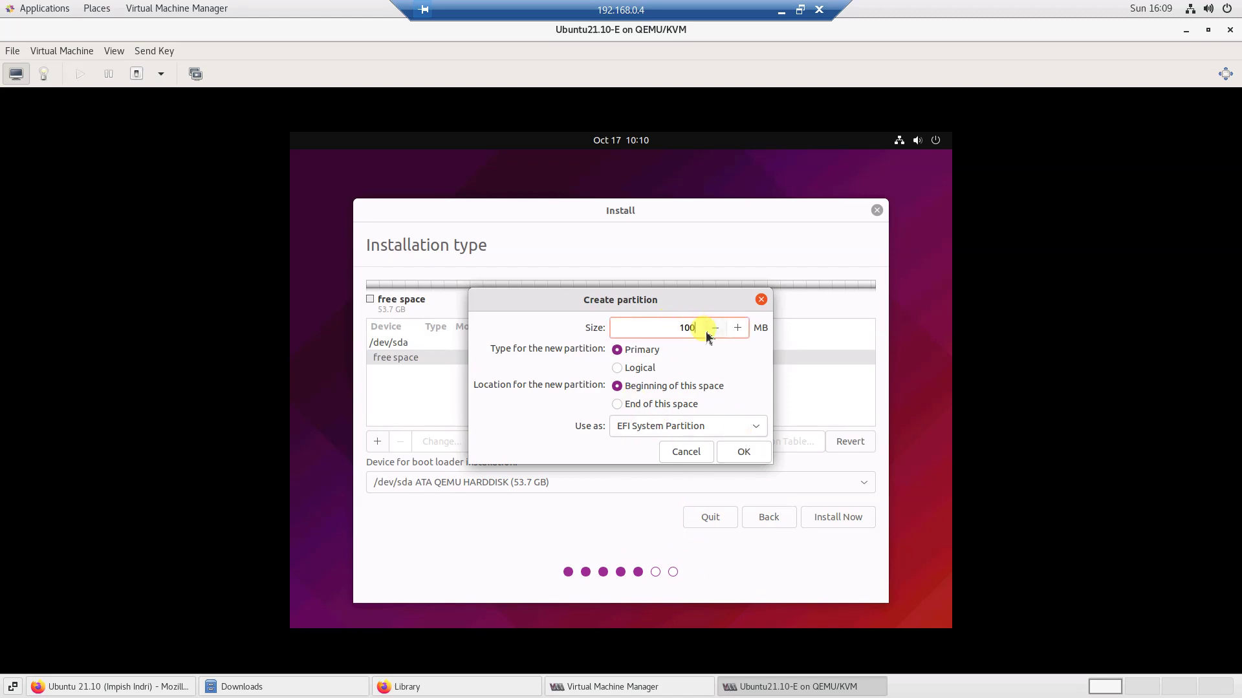
{"action": "type", "text": "0"}
{"action": "left_click", "coordinate": [743, 452]}
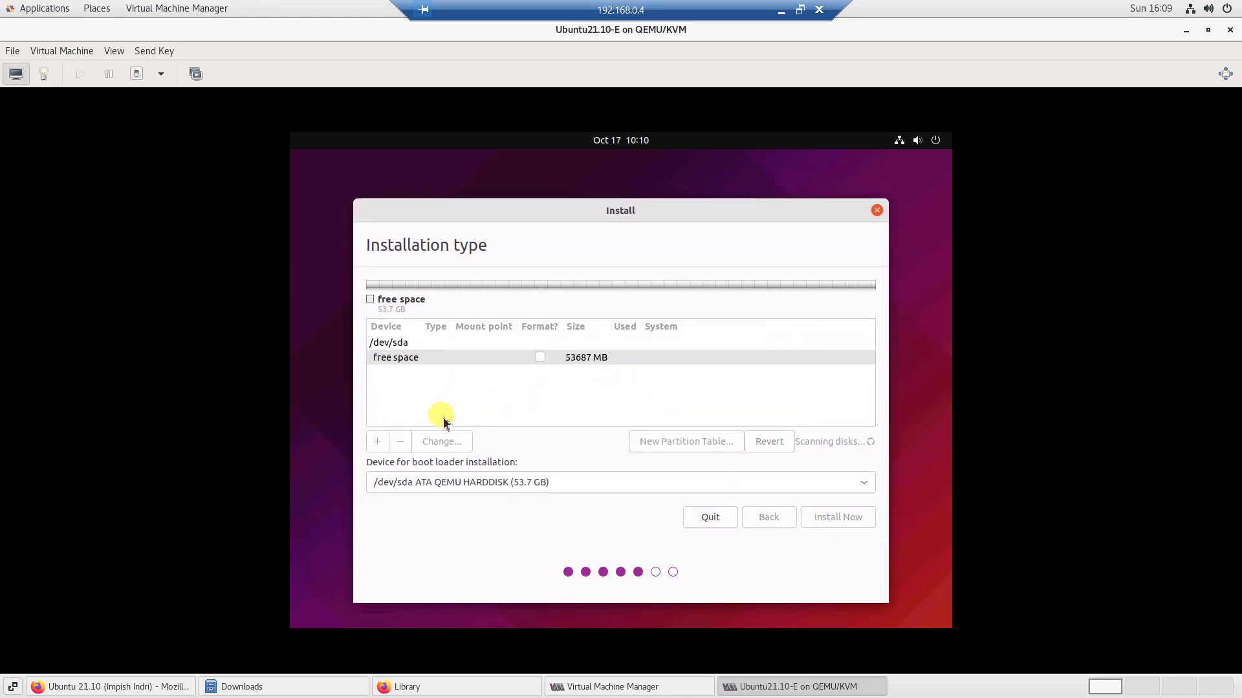
- Create a 4000 MB swap area partition in the remaining free space
{"action": "left_click", "coordinate": [417, 388]}
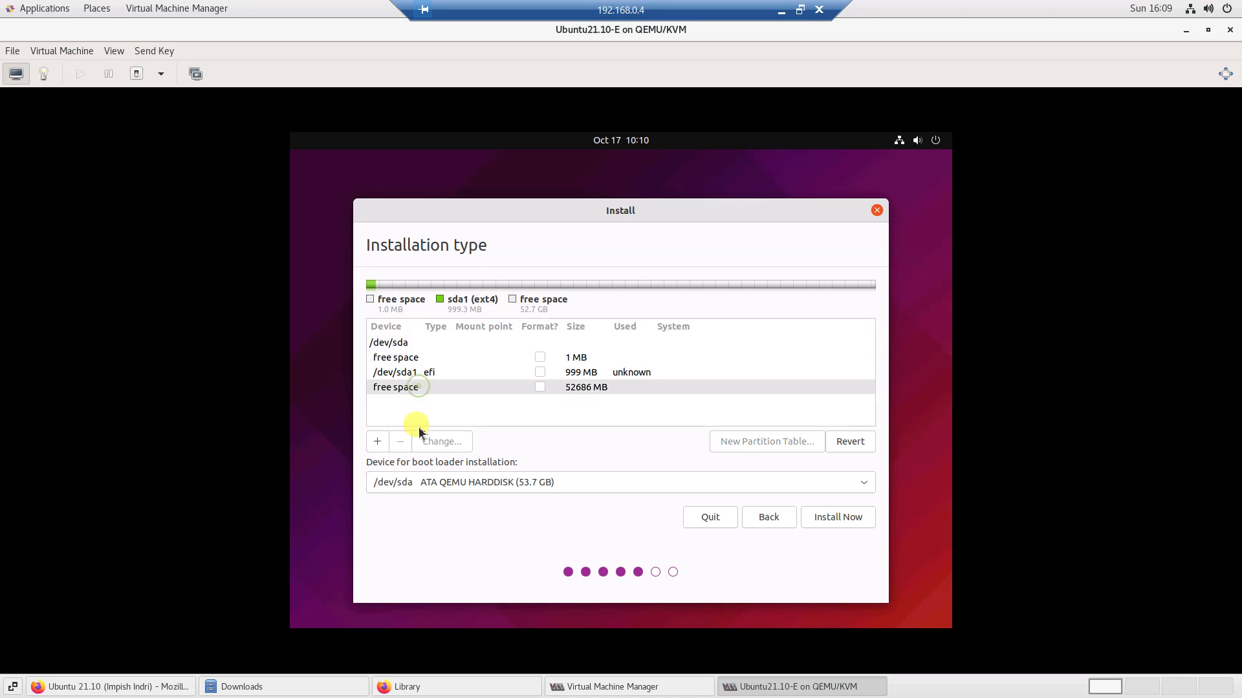
{"action": "left_click", "coordinate": [375, 442]}
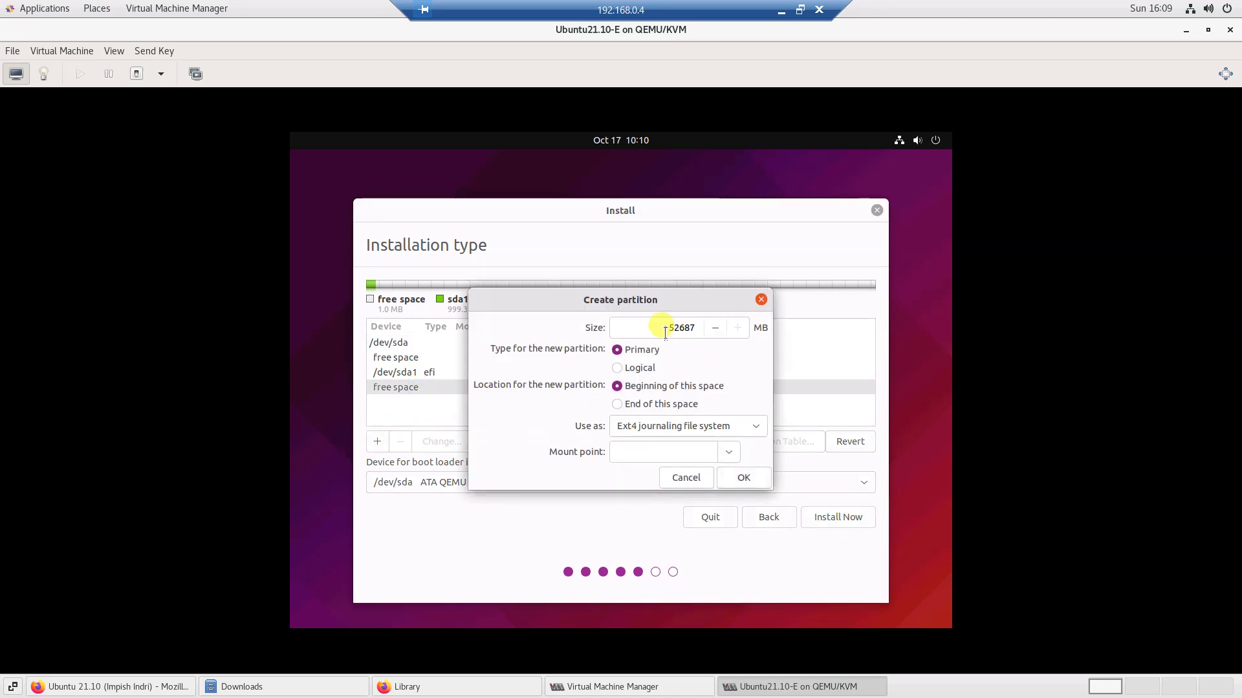
{"action": "left_click_drag", "start_coordinate": [660, 331], "coordinate": [710, 338]}
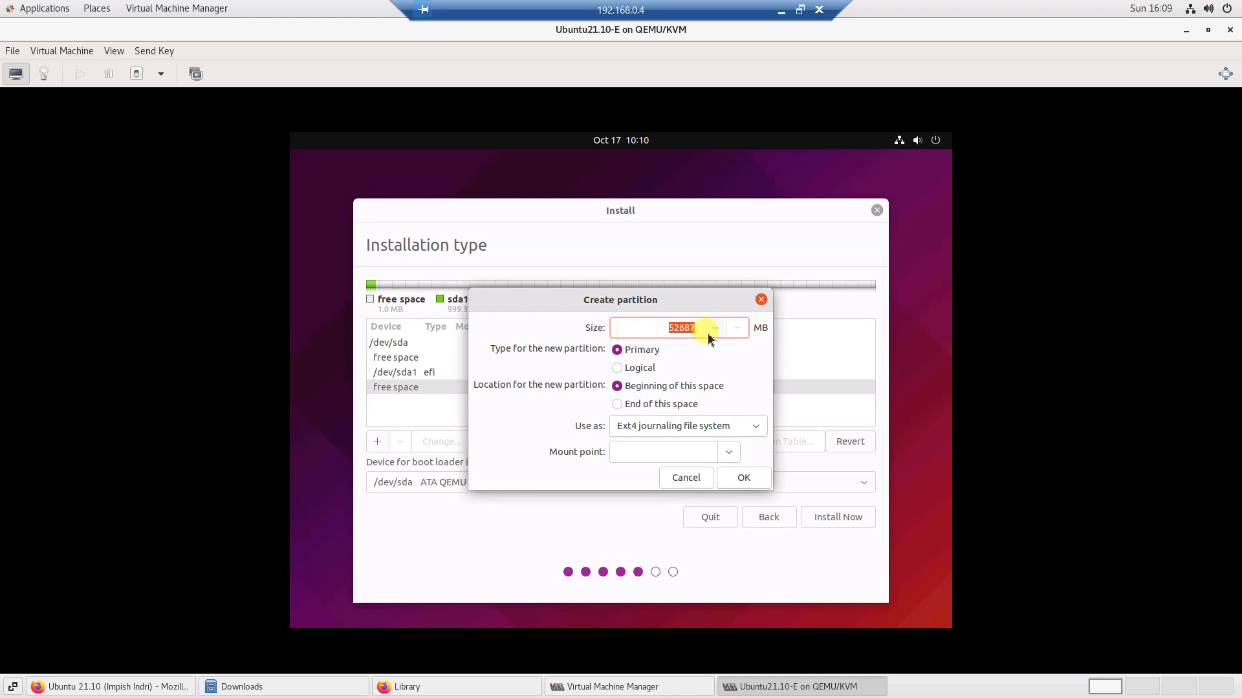
{"action": "type", "text": "4000"}
{"action": "left_click", "coordinate": [679, 425]}
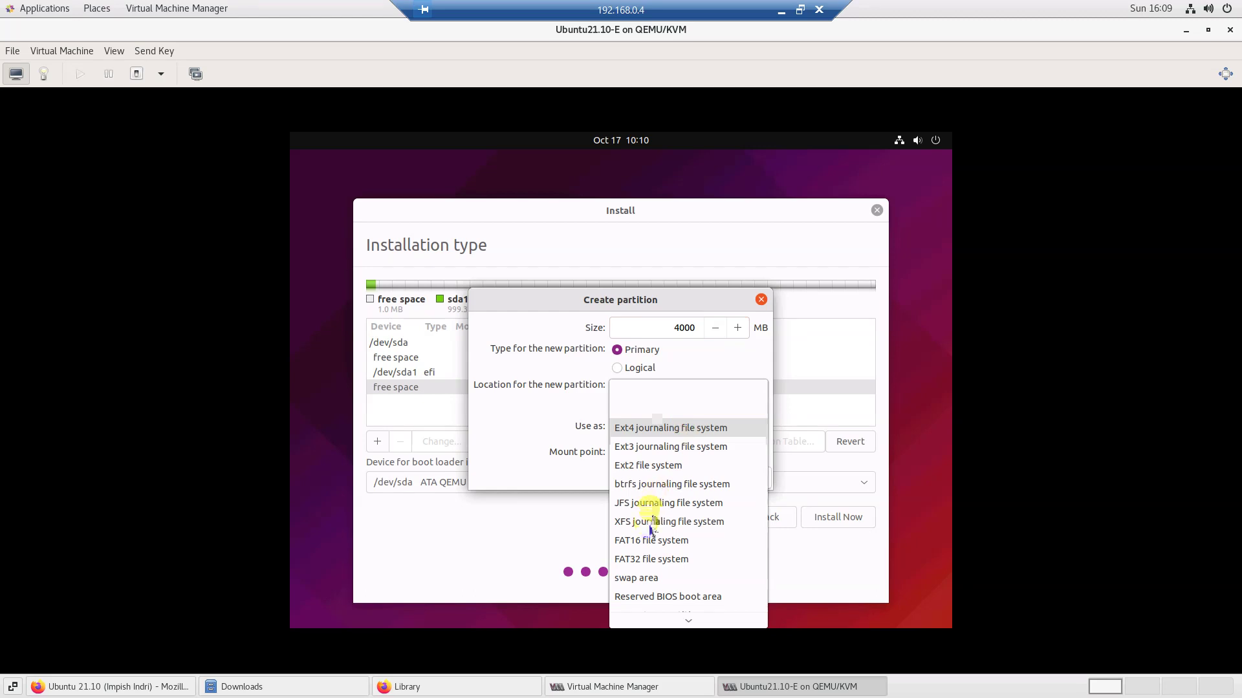
{"action": "left_click", "coordinate": [645, 577]}
{"action": "left_click", "coordinate": [743, 449]}
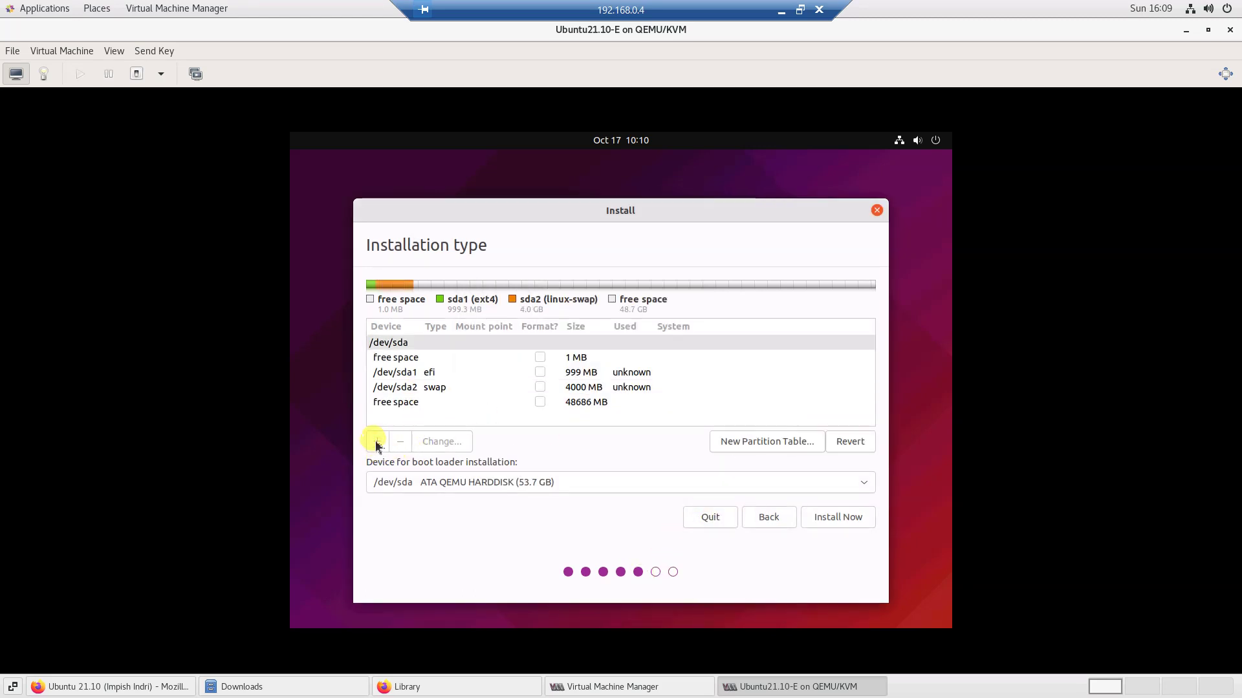
- Create an ext4 partition mounted at / from the remaining 48686 MB free space
{"action": "left_click", "coordinate": [386, 402]}
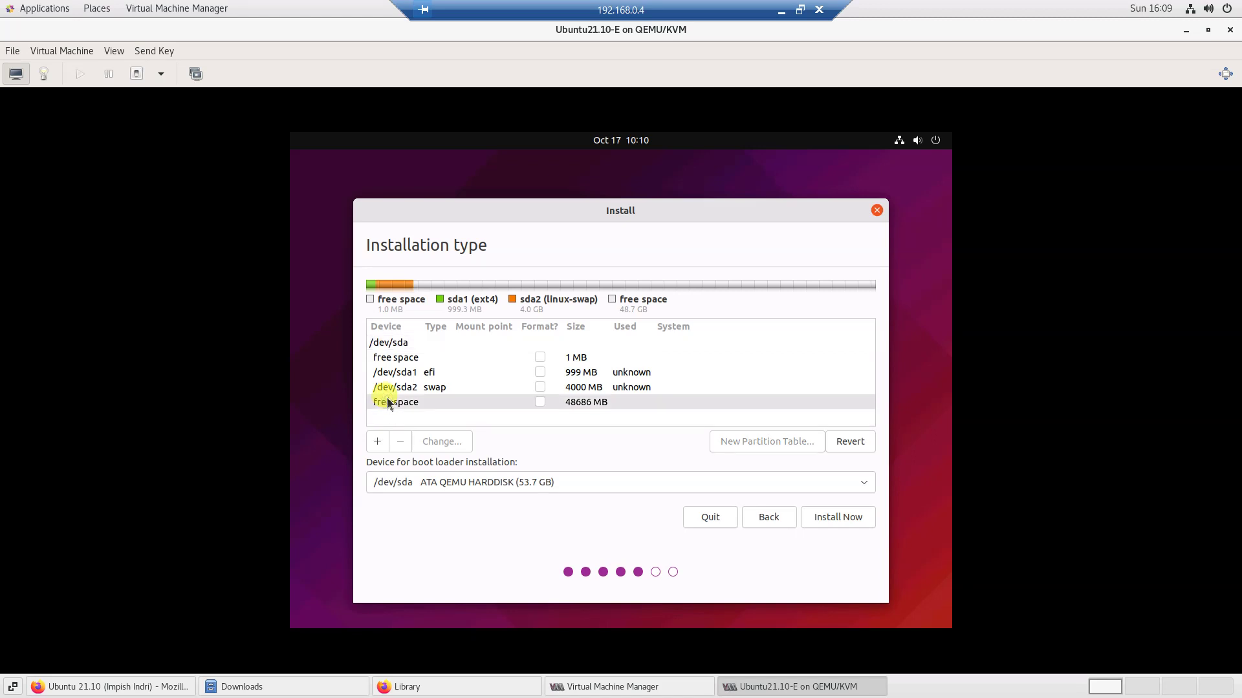
{"action": "left_click", "coordinate": [376, 442]}
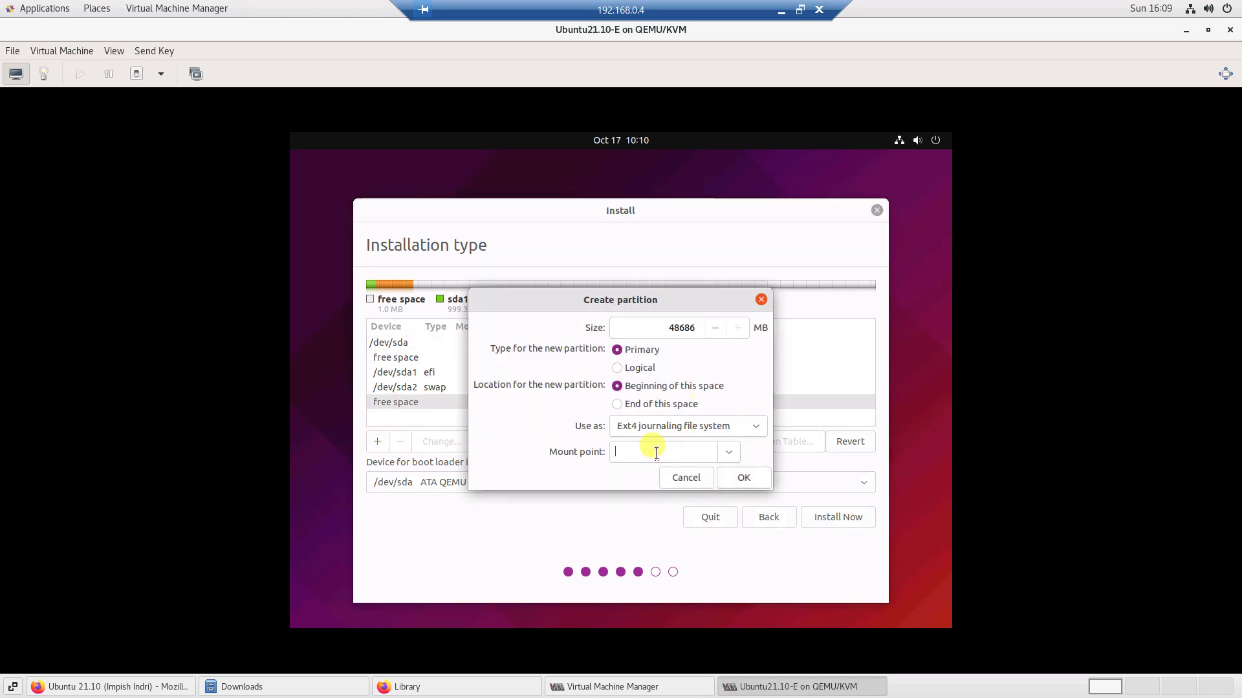
{"action": "left_click", "coordinate": [706, 453]}
{"action": "left_click", "coordinate": [728, 452]}
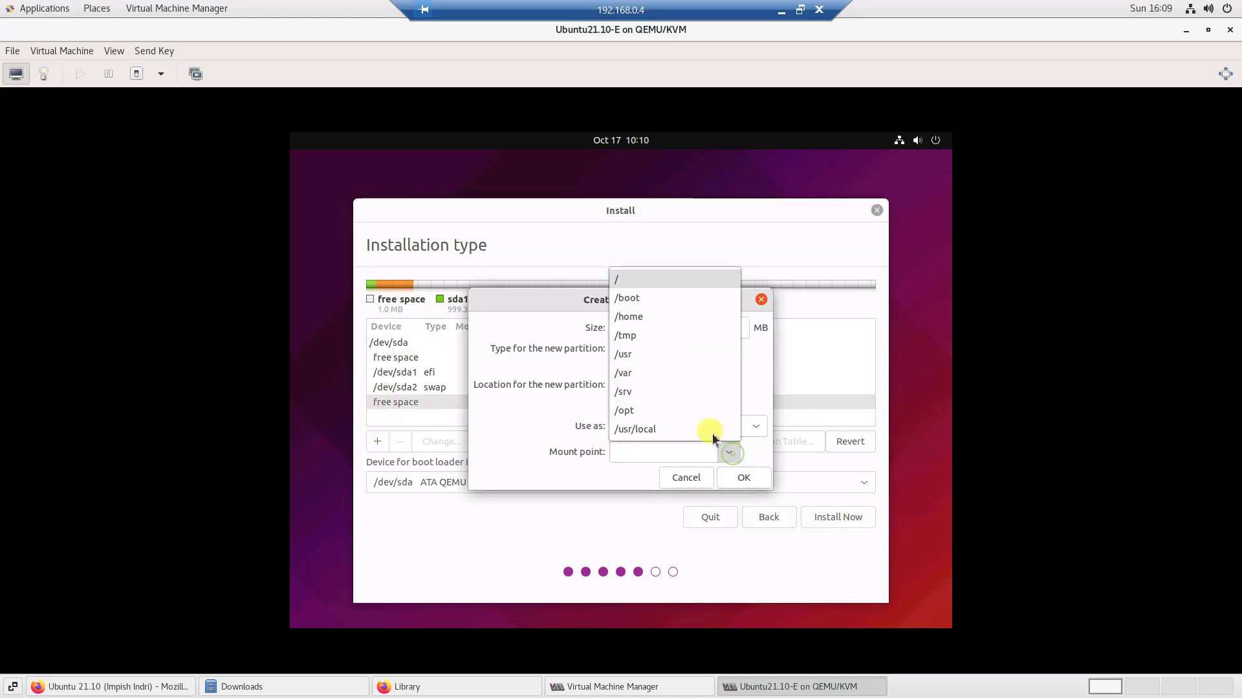
{"action": "left_click", "coordinate": [644, 285]}
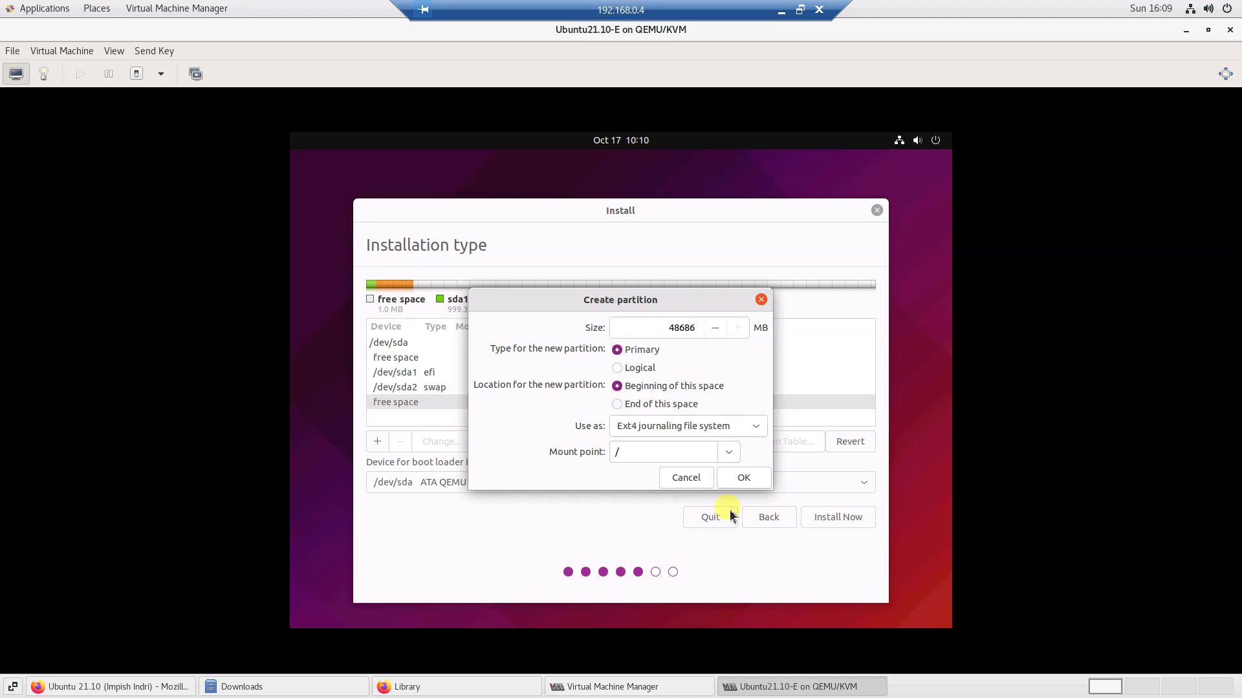
{"action": "left_click", "coordinate": [742, 478]}
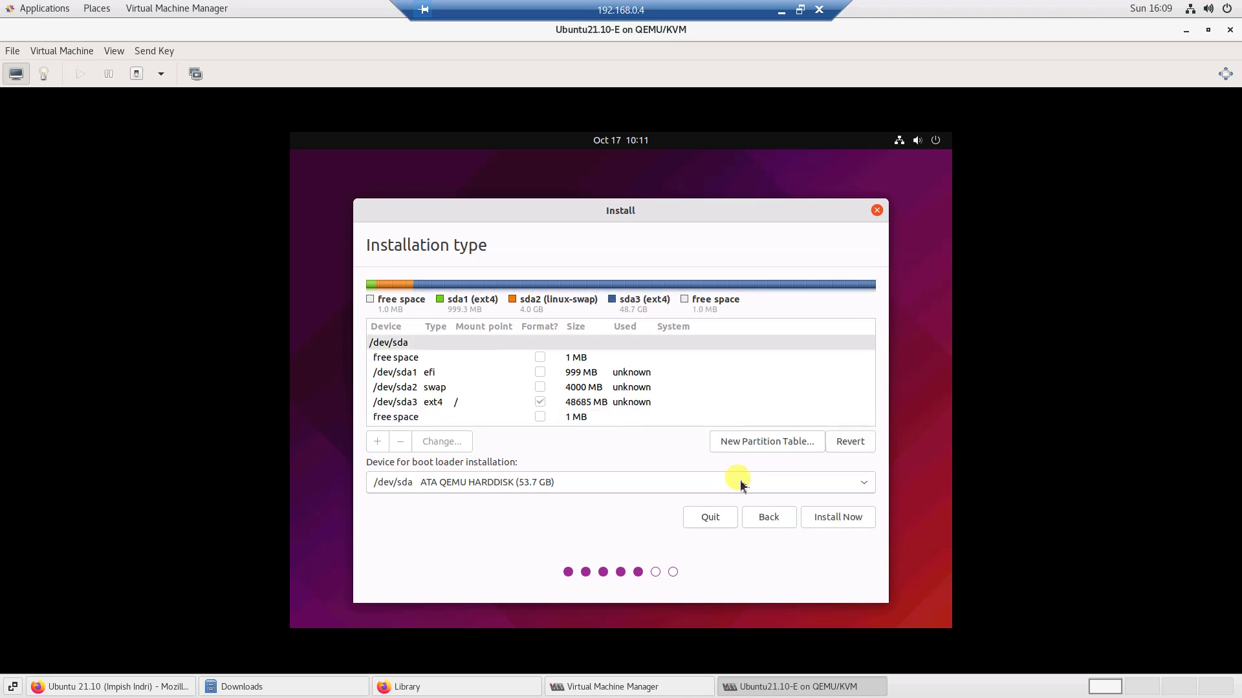
- Try Install Now, read the BIOS boot area warning, and go back to the partition table
{"action": "left_click", "coordinate": [835, 517]}
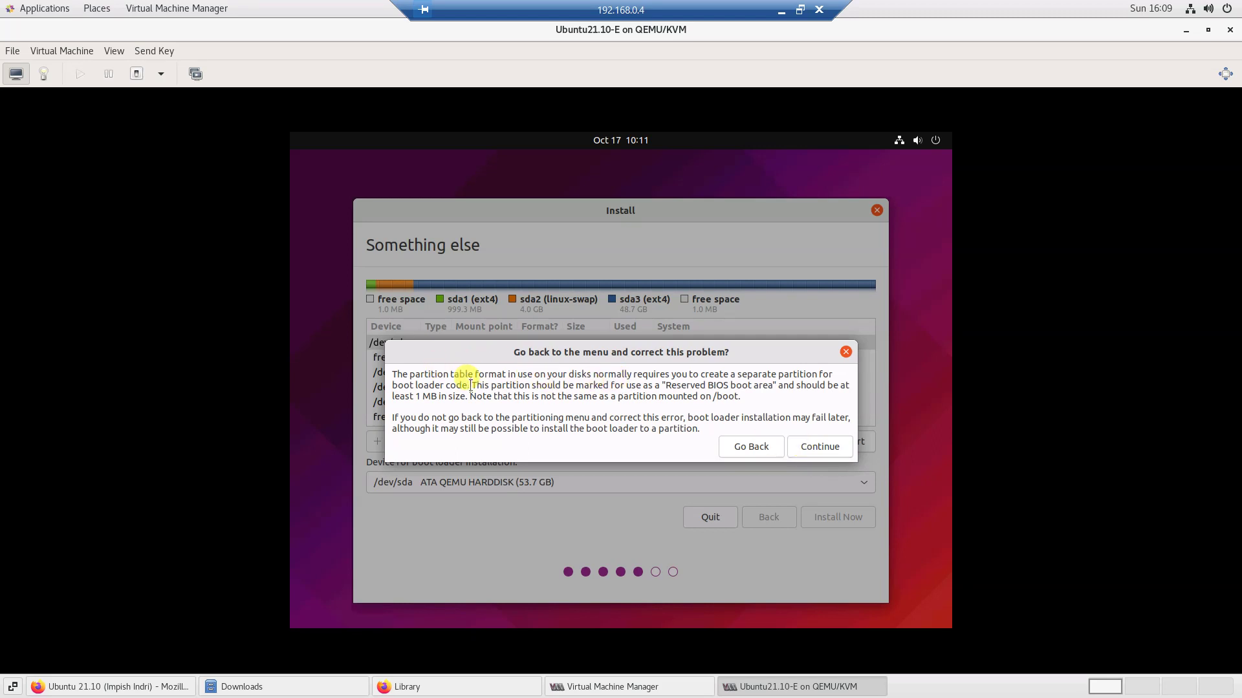
{"action": "left_click_drag", "start_coordinate": [392, 373], "coordinate": [680, 386]}
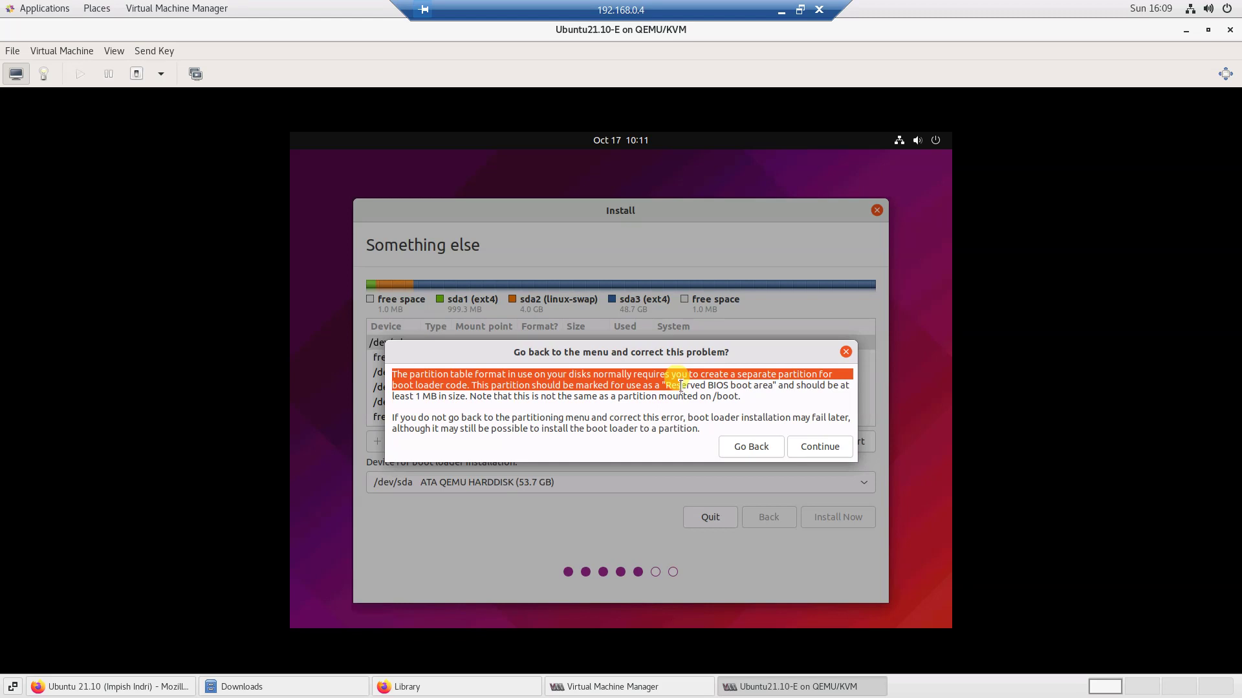
{"action": "left_click", "coordinate": [747, 451]}
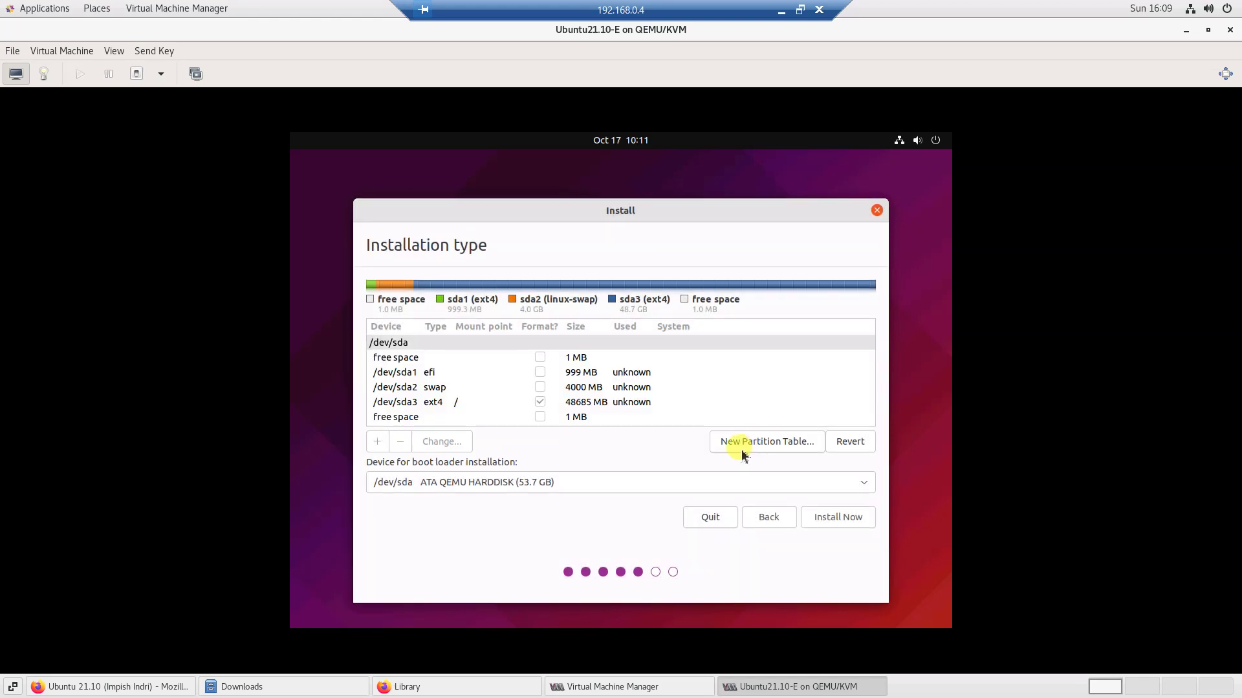
- Add a 10 MB Reserved BIOS boot area partition in the 48686 MB free space
{"action": "left_click", "coordinate": [517, 405]}
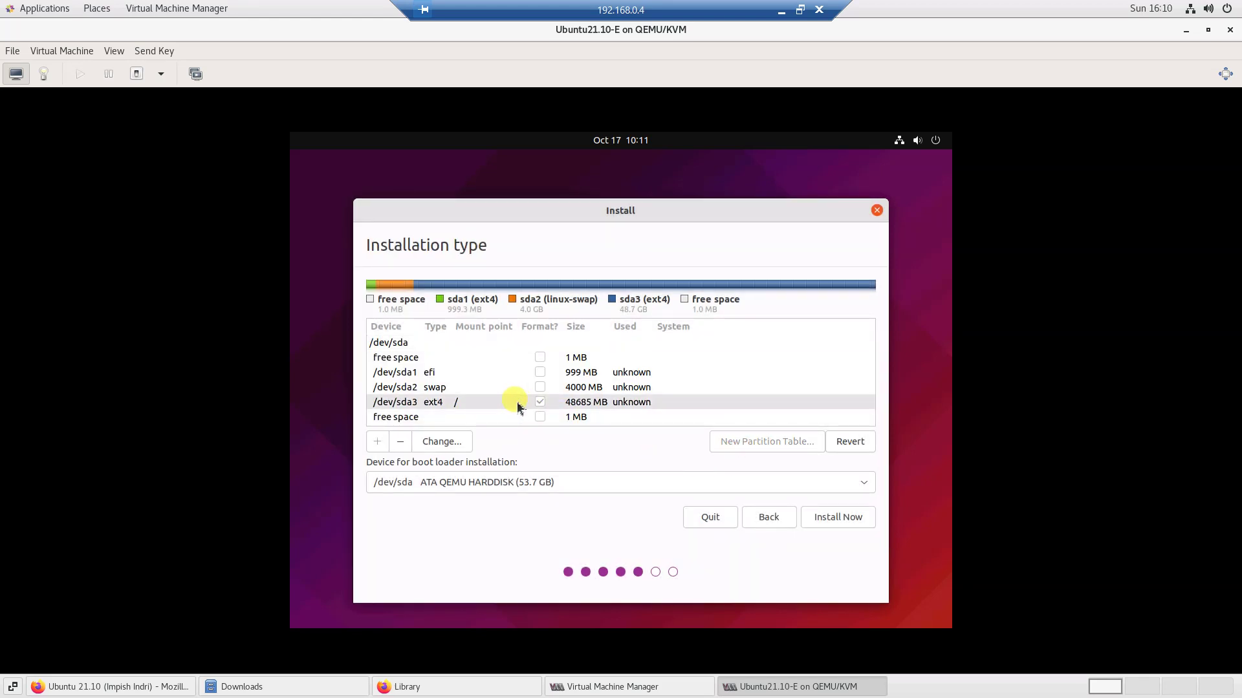
{"action": "left_click", "coordinate": [440, 442]}
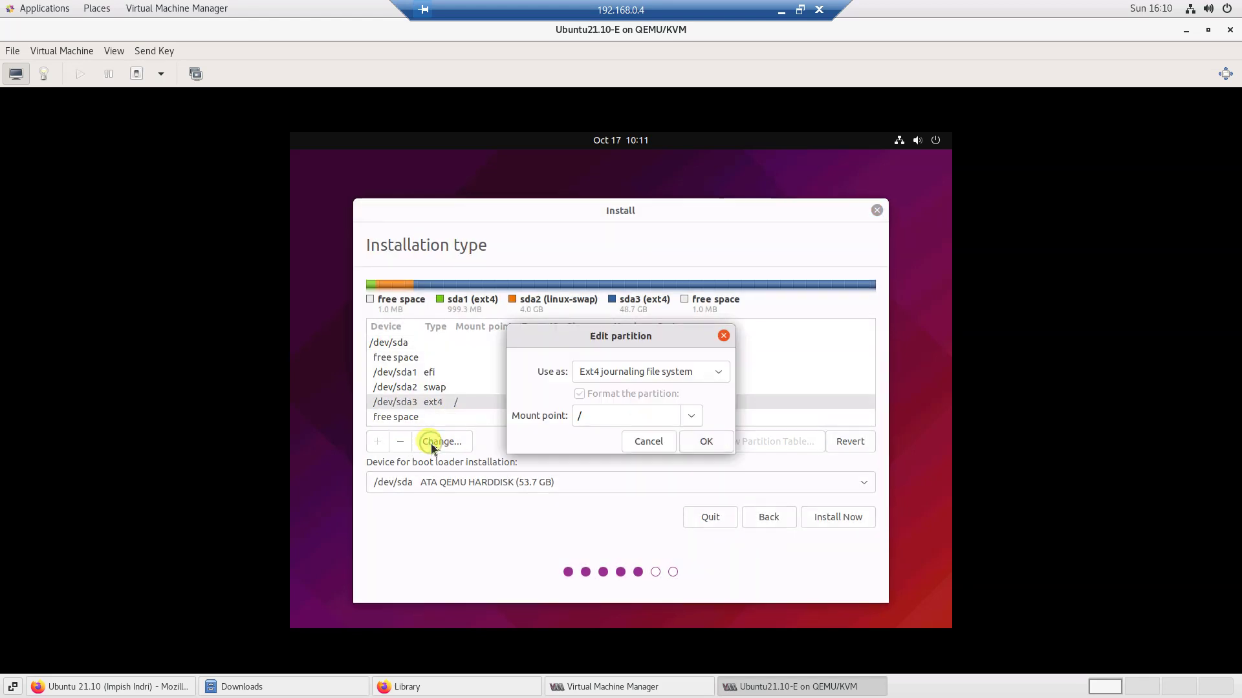
{"action": "left_click", "coordinate": [653, 442]}
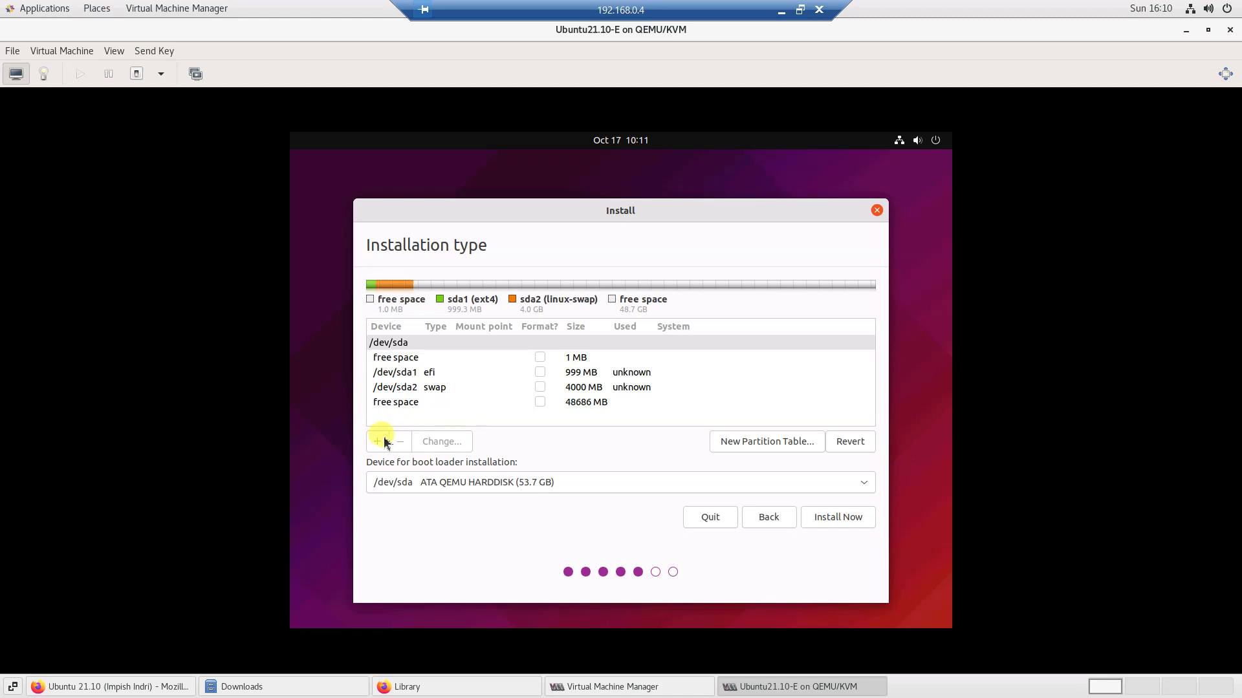
{"action": "left_click", "coordinate": [398, 402]}
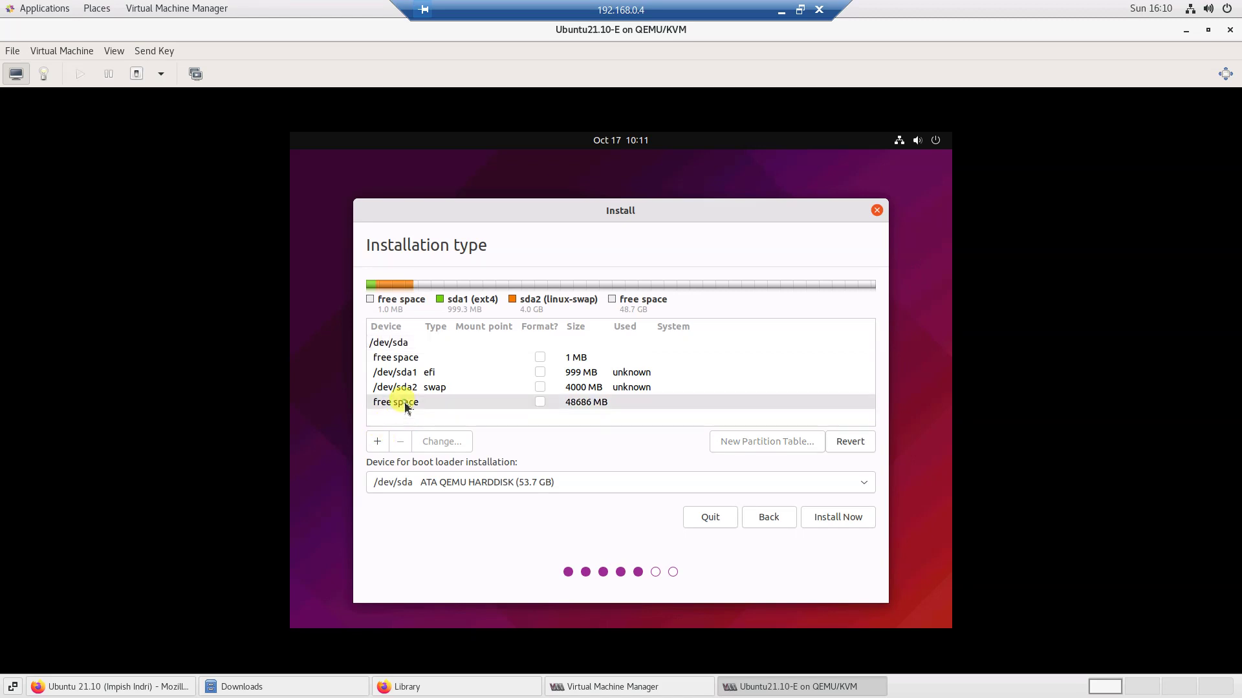
{"action": "left_click", "coordinate": [379, 442]}
{"action": "left_click", "coordinate": [704, 426]}
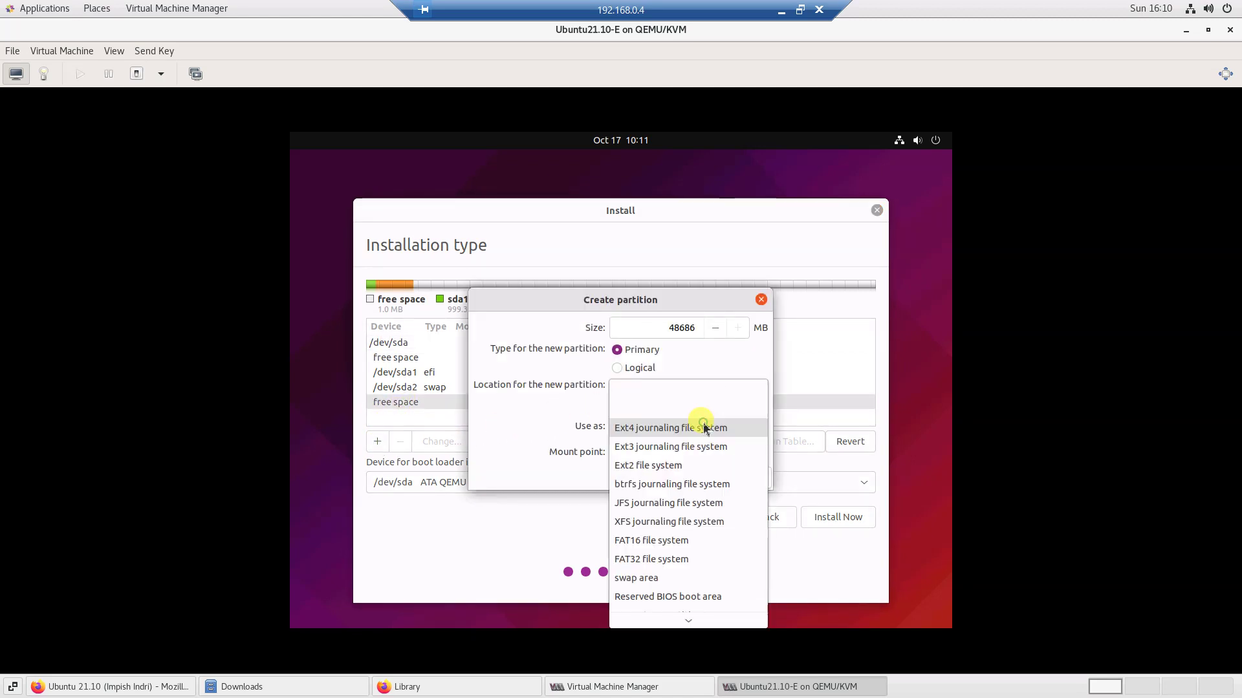
{"action": "left_click", "coordinate": [697, 596]}
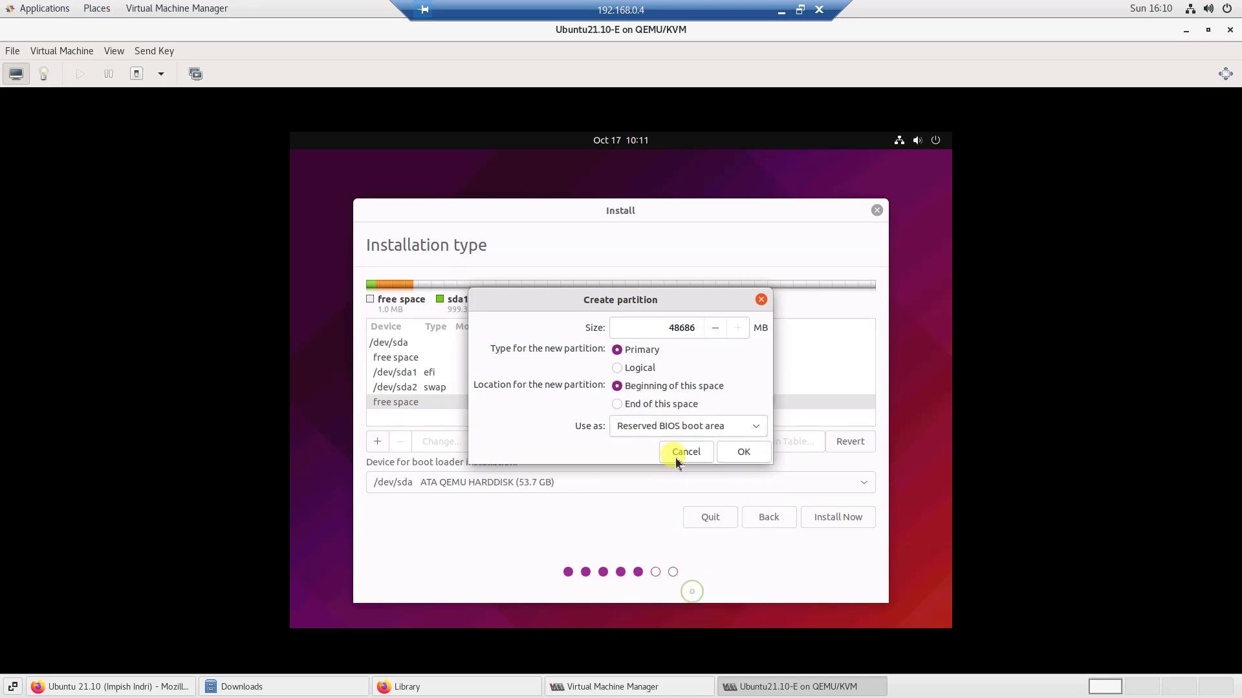
{"action": "double_click", "coordinate": [654, 331]}
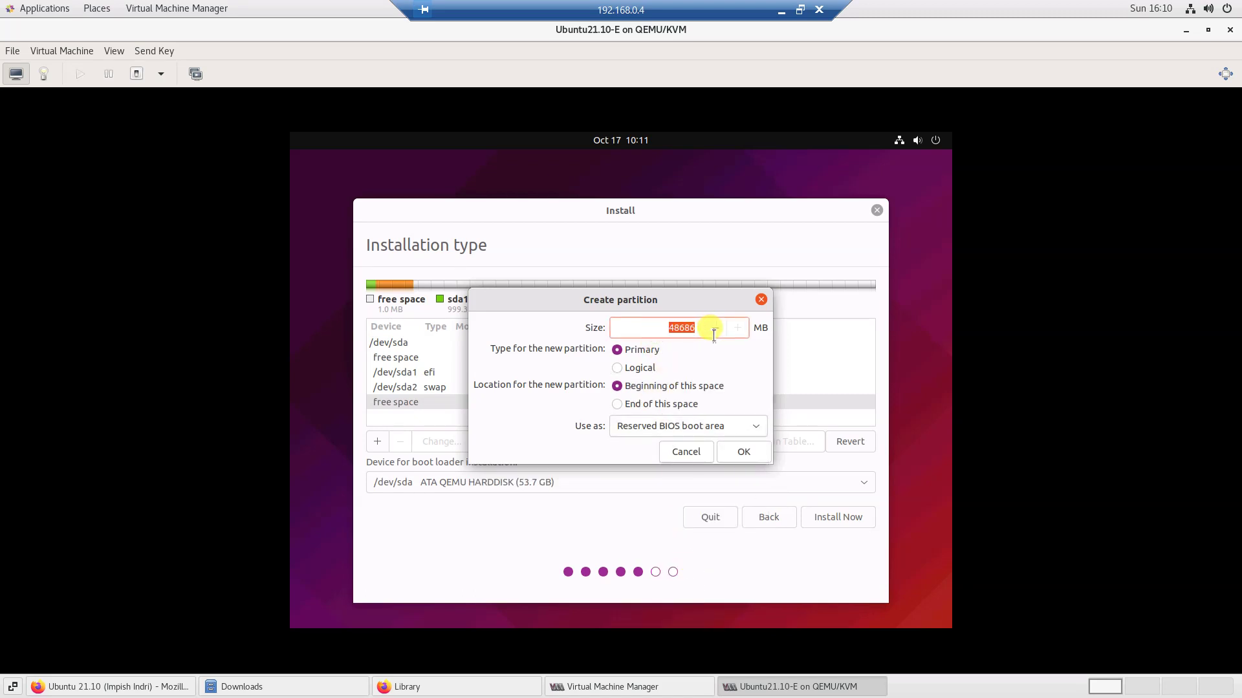
{"action": "type", "text": "10"}
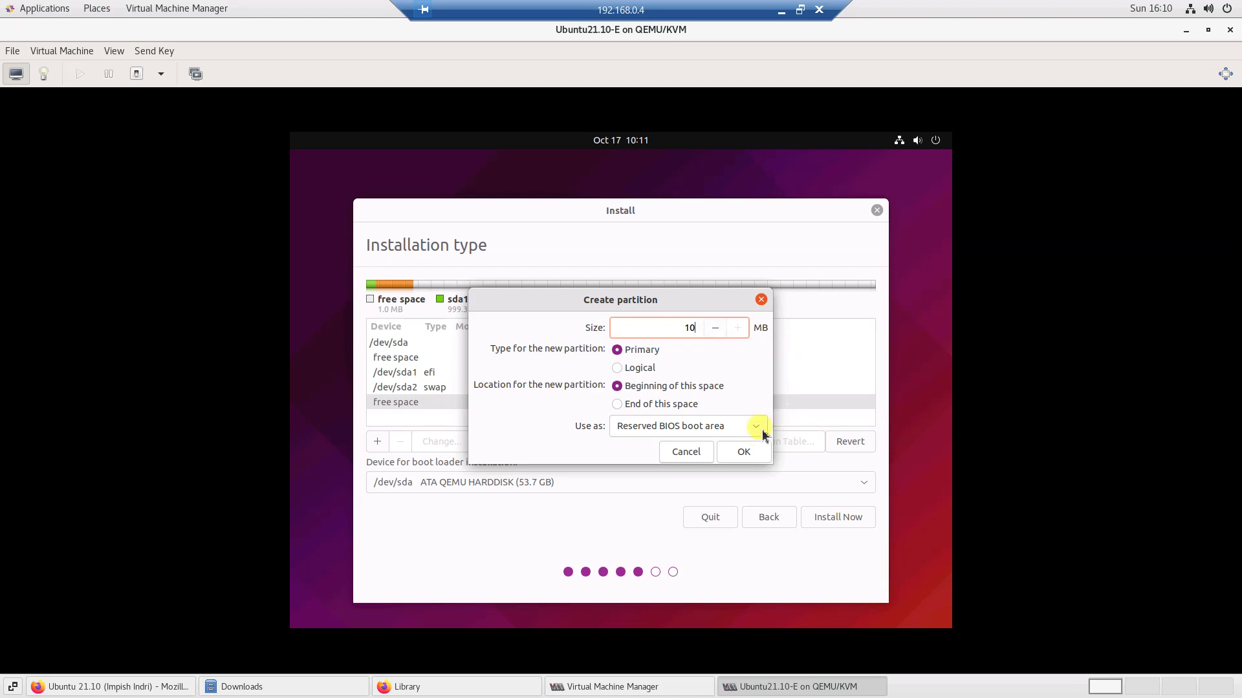
{"action": "left_click", "coordinate": [744, 451]}
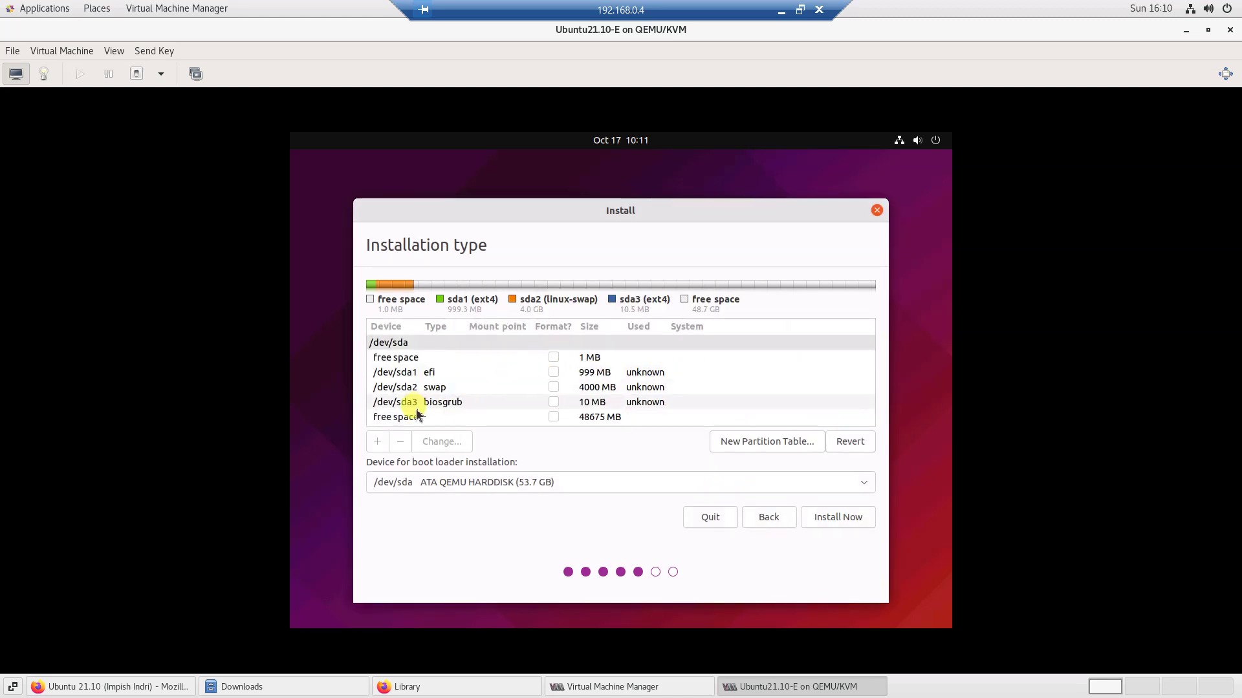
- Add an ext4 root partition at / in the remaining space, then start installing
{"action": "left_click", "coordinate": [417, 413]}
{"action": "left_click", "coordinate": [385, 447]}
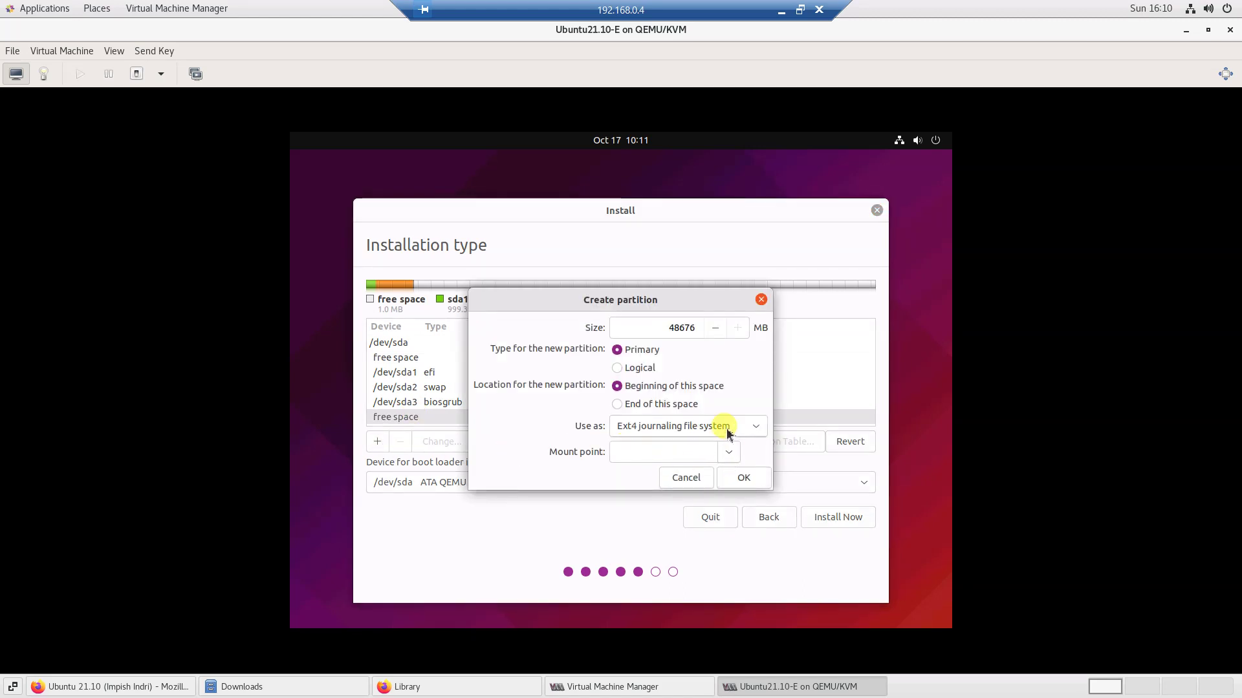
{"action": "left_click", "coordinate": [729, 451]}
{"action": "left_click", "coordinate": [659, 283]}
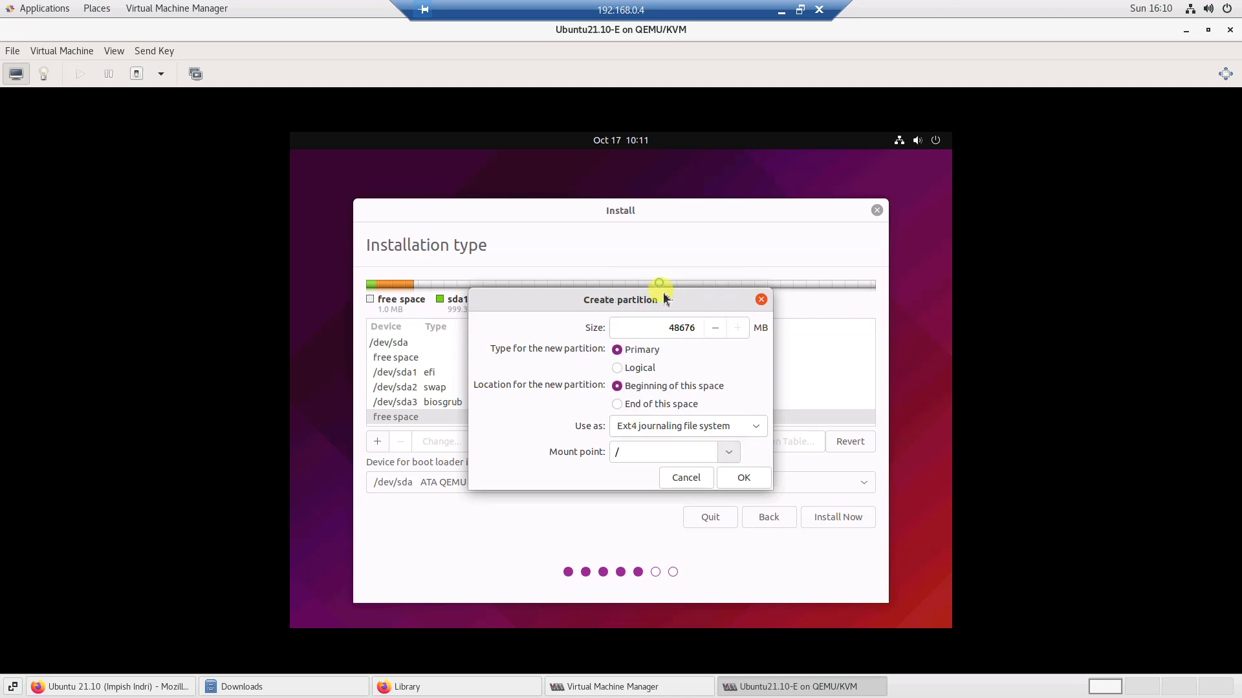
{"action": "left_click", "coordinate": [744, 478]}
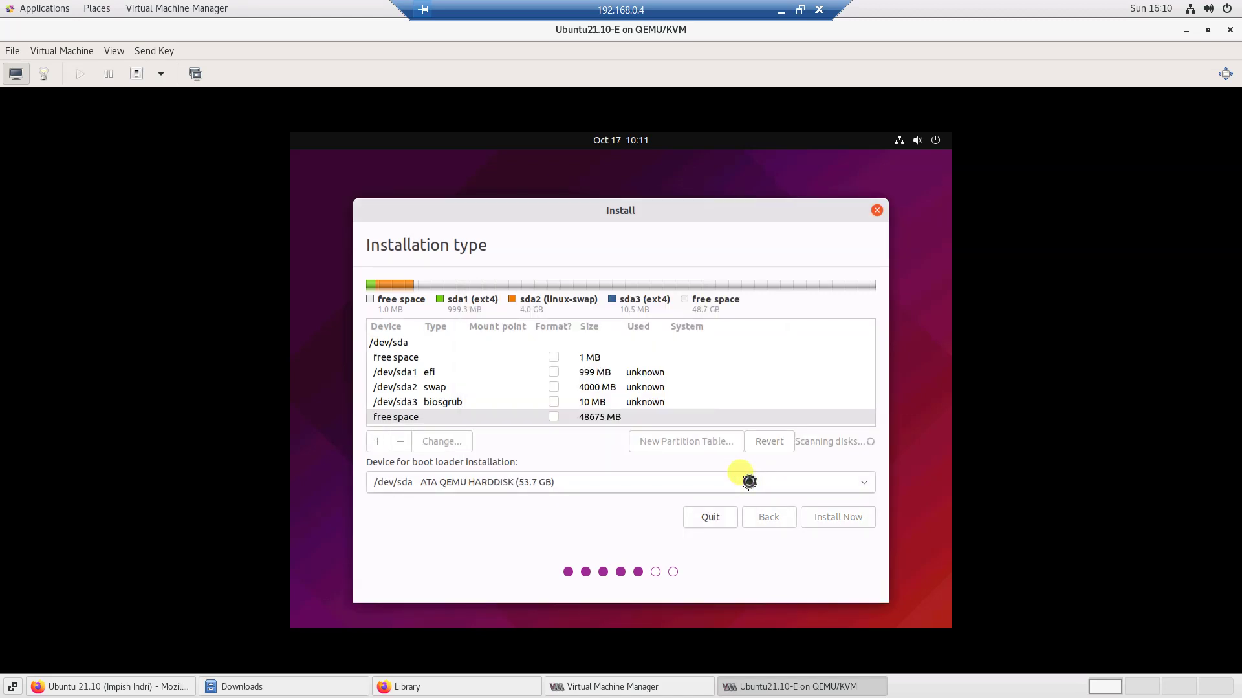
{"action": "left_click", "coordinate": [841, 517]}
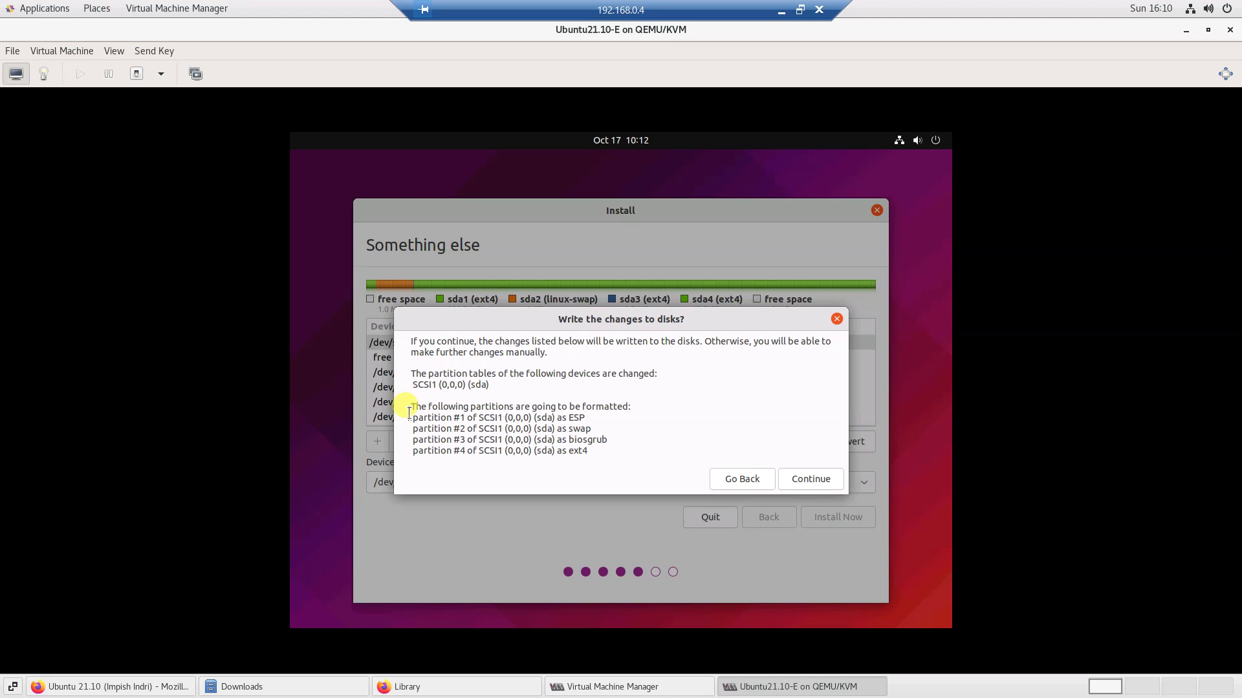
- Review the 'Write the changes to disks?' summary and confirm writing the partitions
{"action": "left_click_drag", "start_coordinate": [409, 411], "coordinate": [588, 450]}
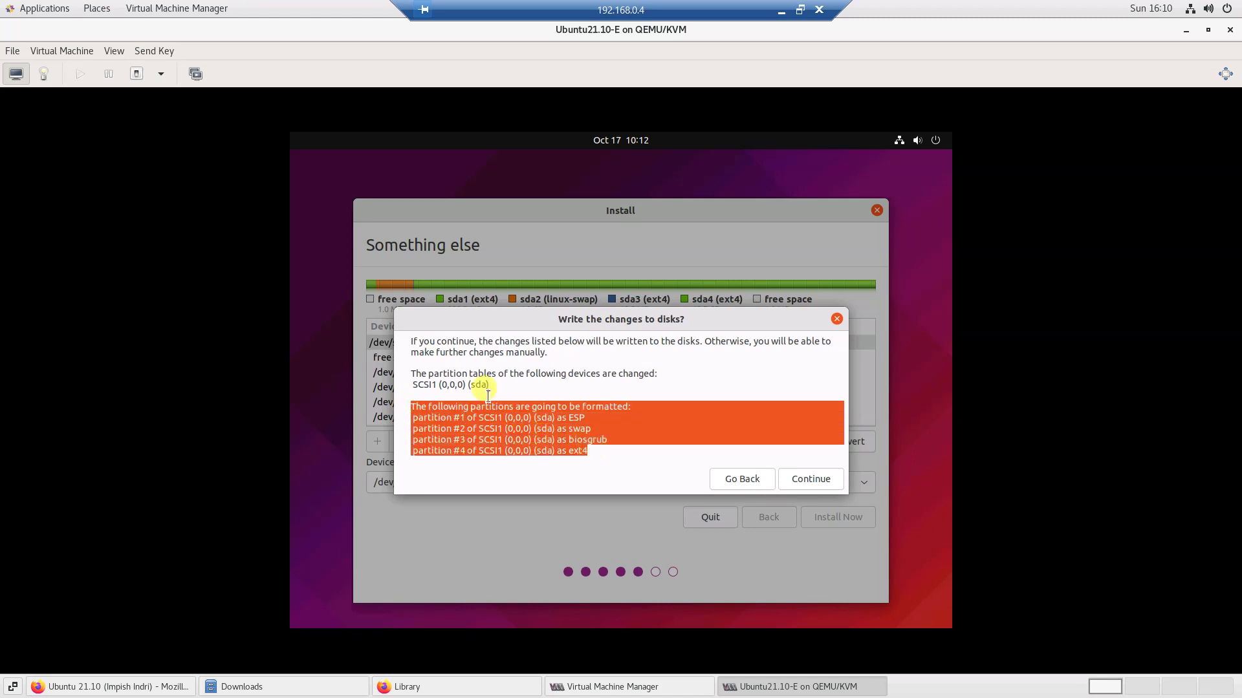
{"action": "left_click_drag", "start_coordinate": [402, 348], "coordinate": [596, 446]}
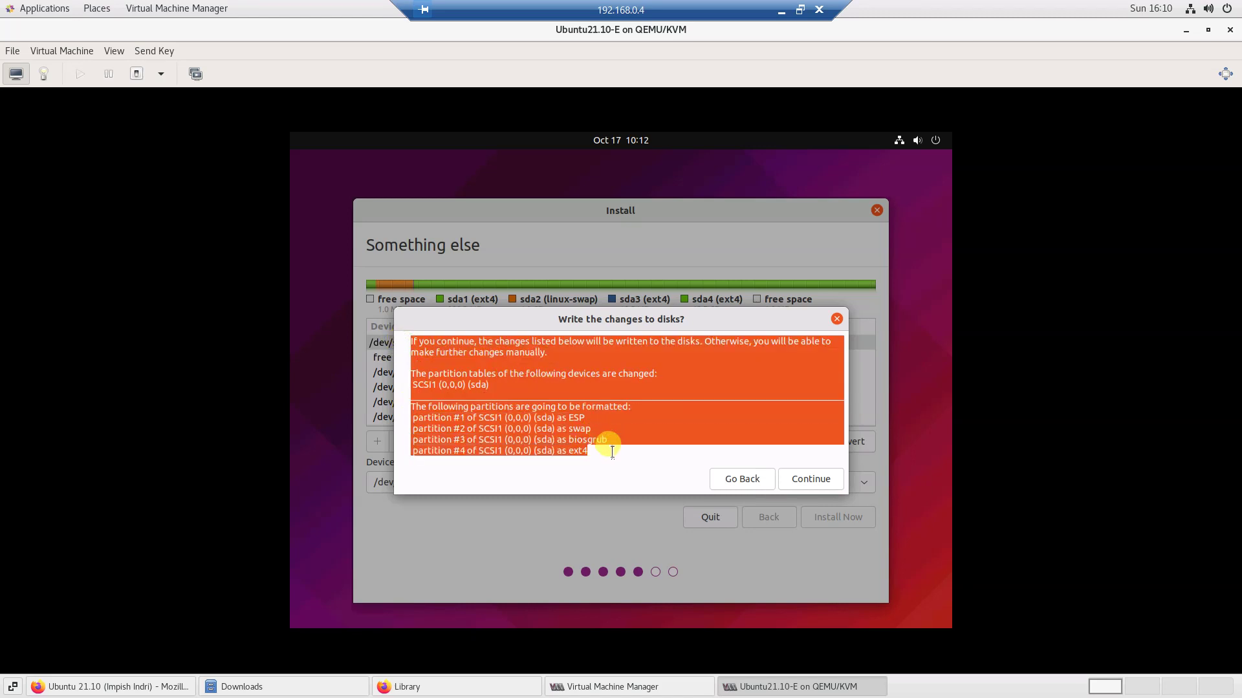
{"action": "left_click", "coordinate": [805, 479]}
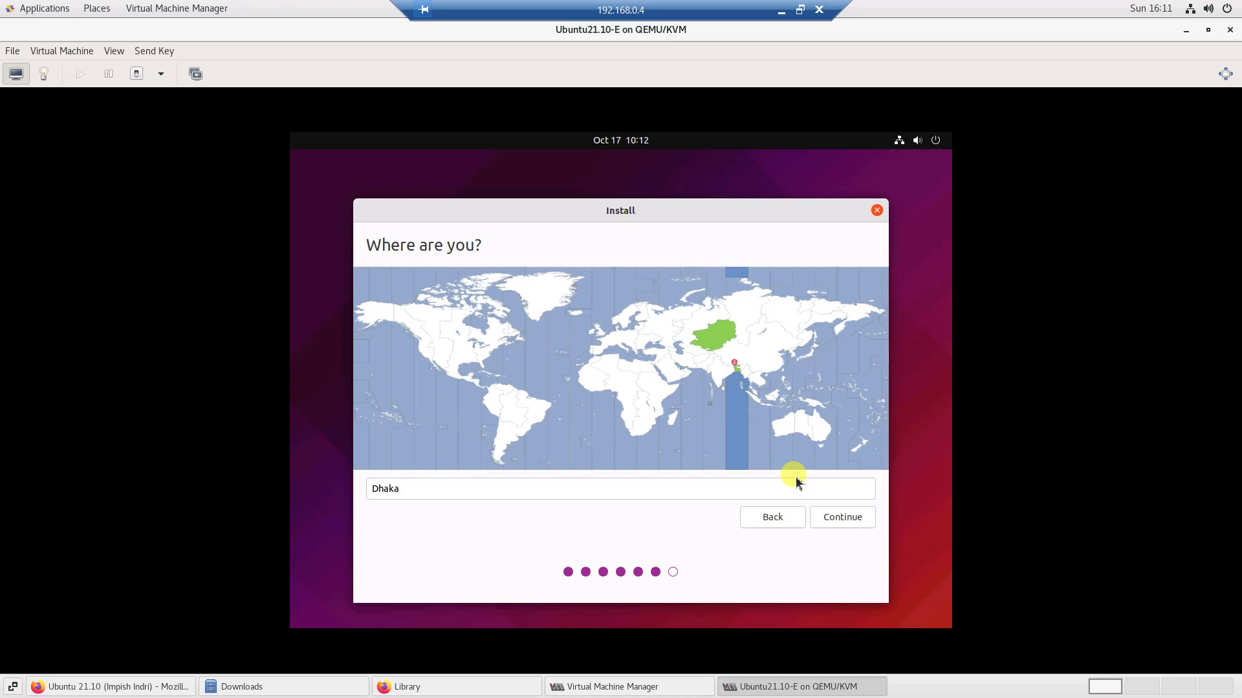
- Accept Dhaka as location, enter the user's full name and computer name ubuntuenglis
{"action": "left_click", "coordinate": [841, 519]}
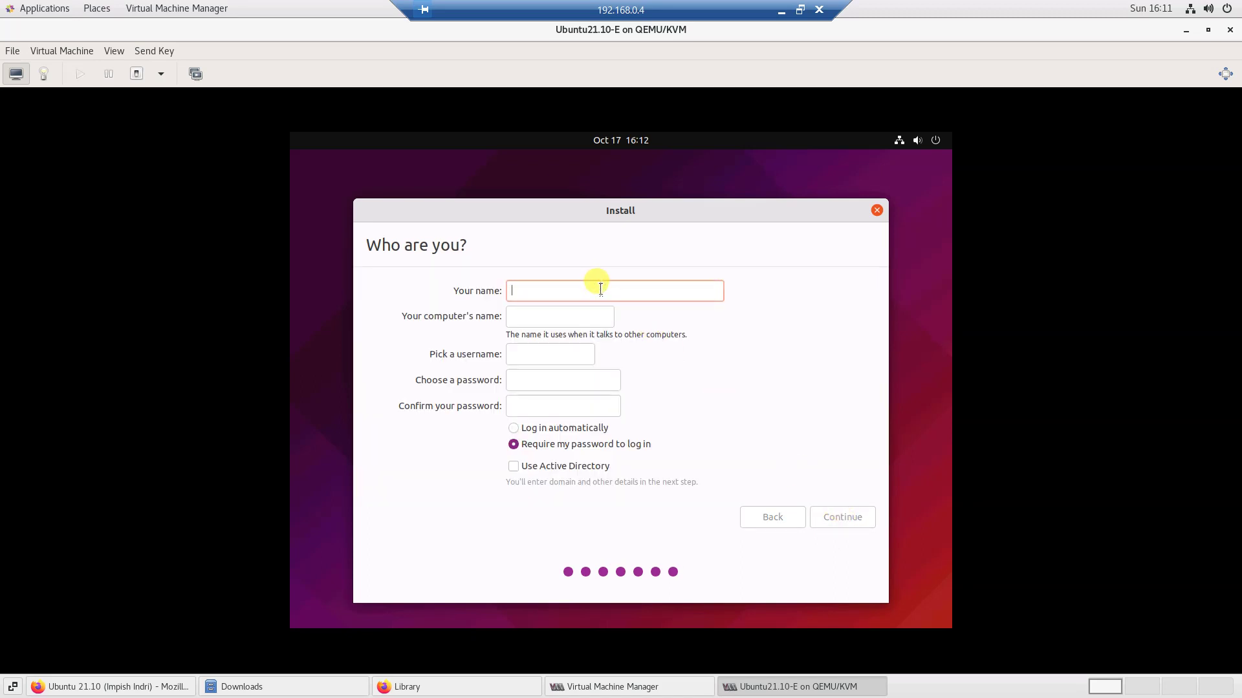
{"action": "type", "text": "Md "}
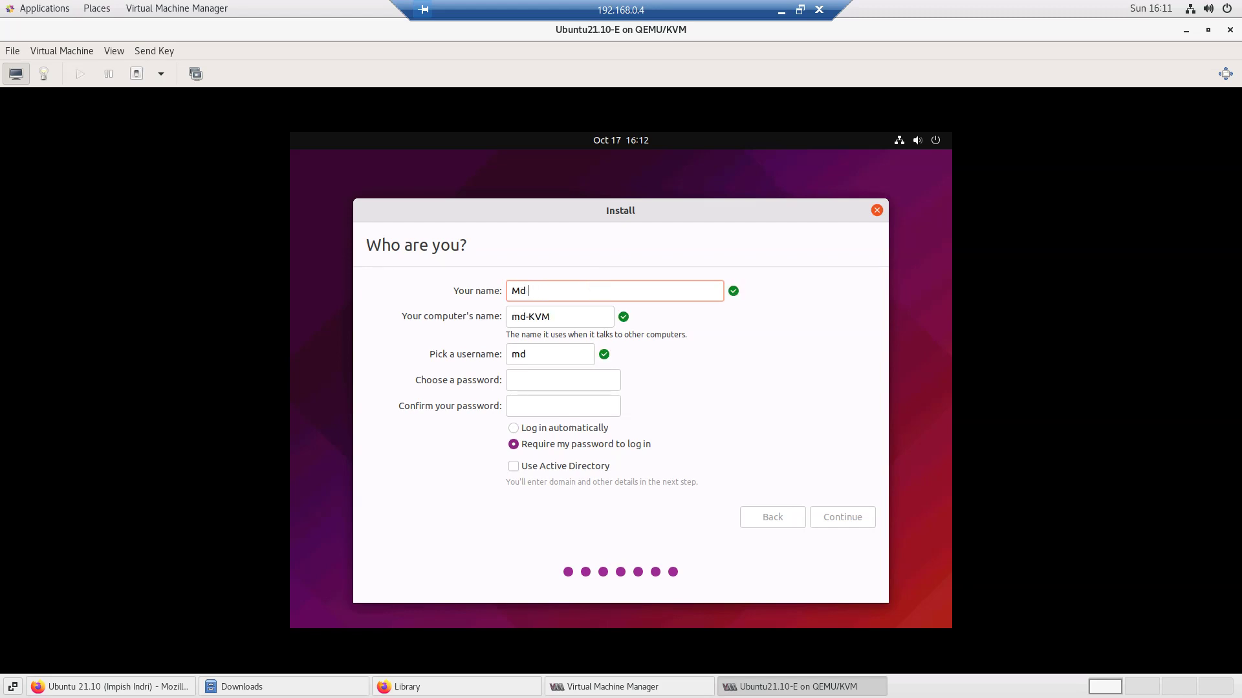
{"action": "type", "text": "Murad Hosen"}
{"action": "key", "text": "Tab"}
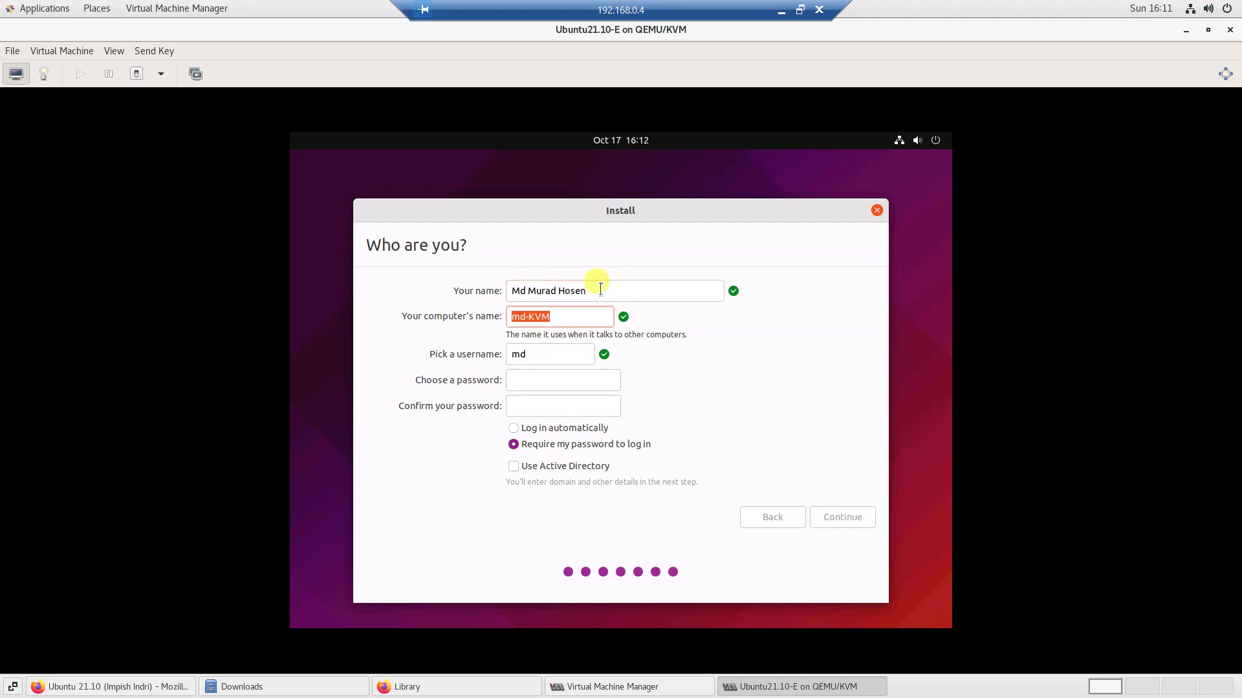
{"action": "type", "text": "ubuntu"}
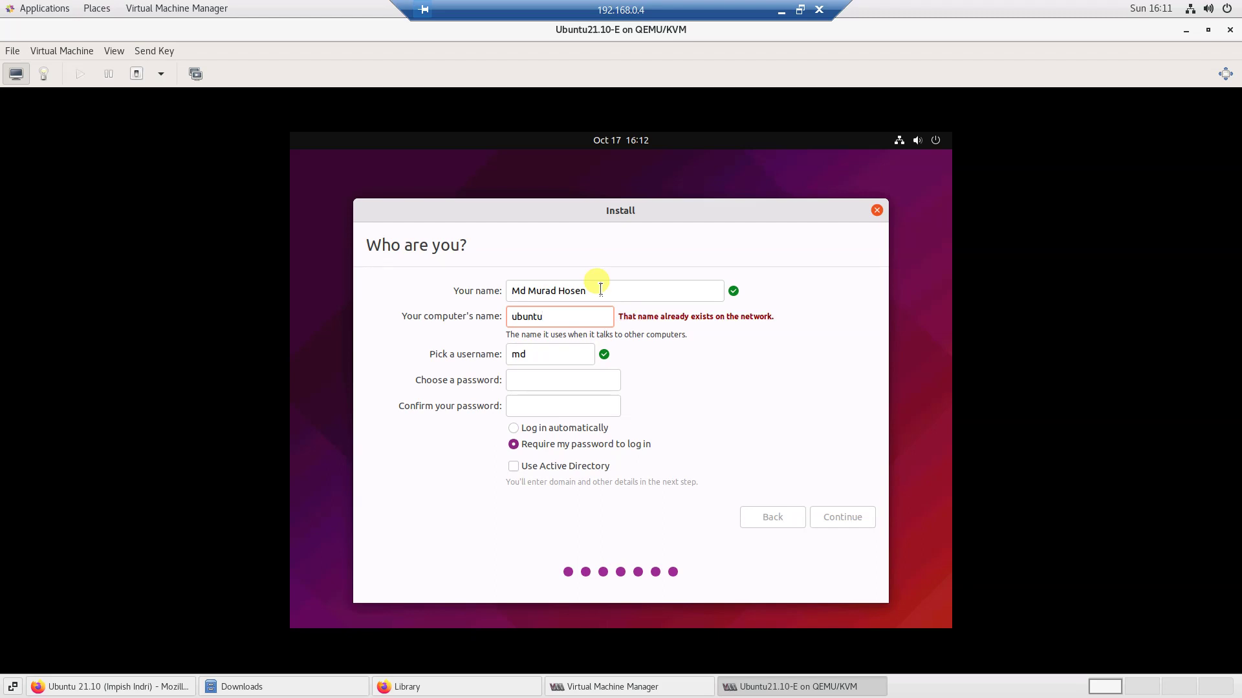
{"action": "type", "text": "21.1"}
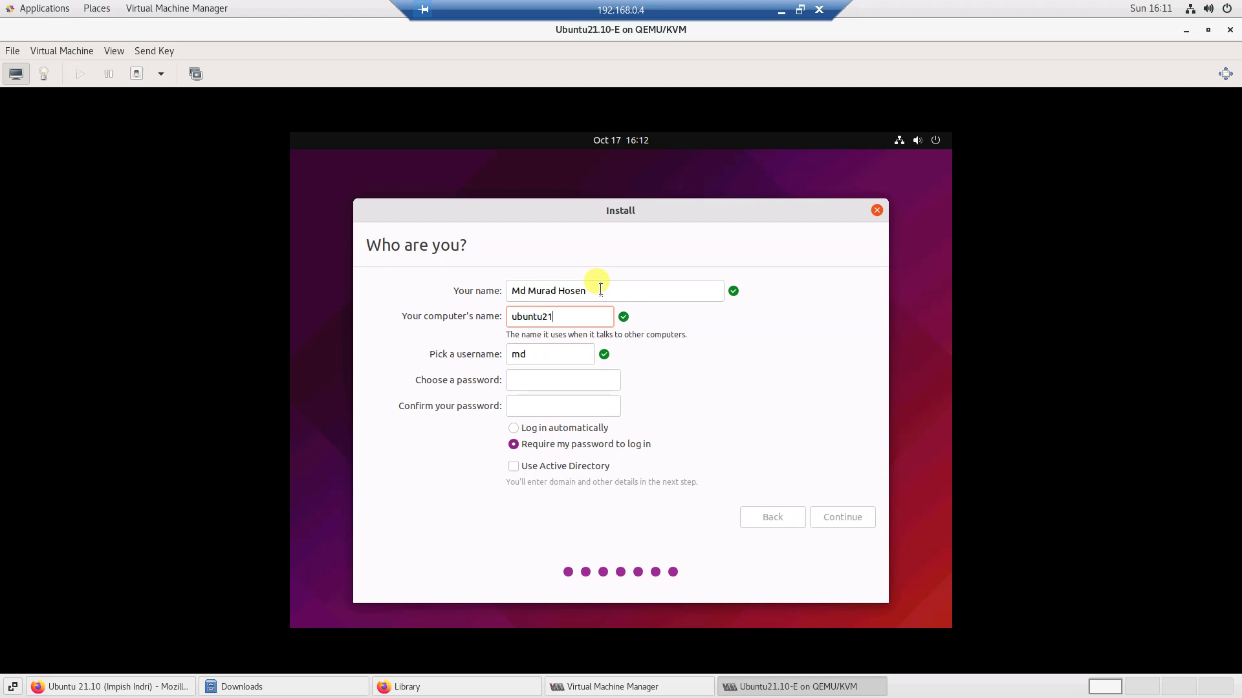
{"action": "key", "text": "BackSpace"}
{"action": "key", "text": "BackSpace"}
{"action": "key", "text": "BackSpace"}
{"action": "key", "text": "BackSpace"}
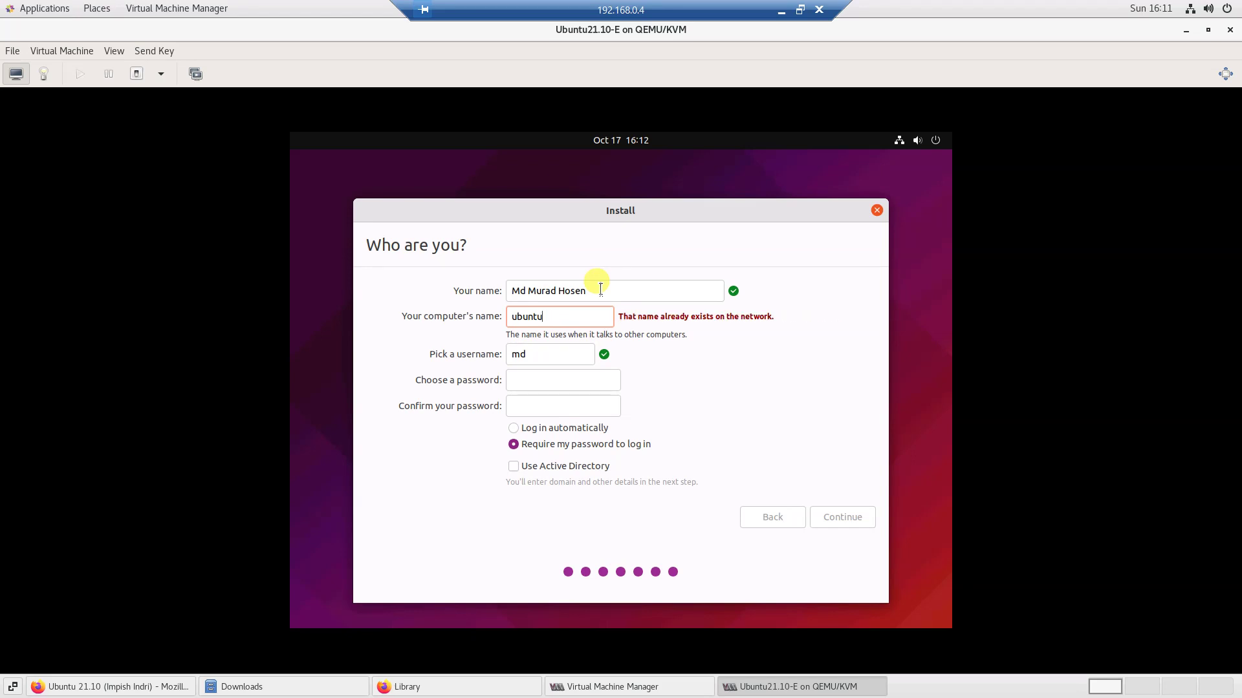
{"action": "type", "text": "englis"}
- Enter the username and account password with confirmation, and submit the account details
{"action": "key", "text": "Tab"}
{"action": "type", "text": "murad"}
{"action": "key", "text": "Tab"}
{"action": "type", "text": "••"}
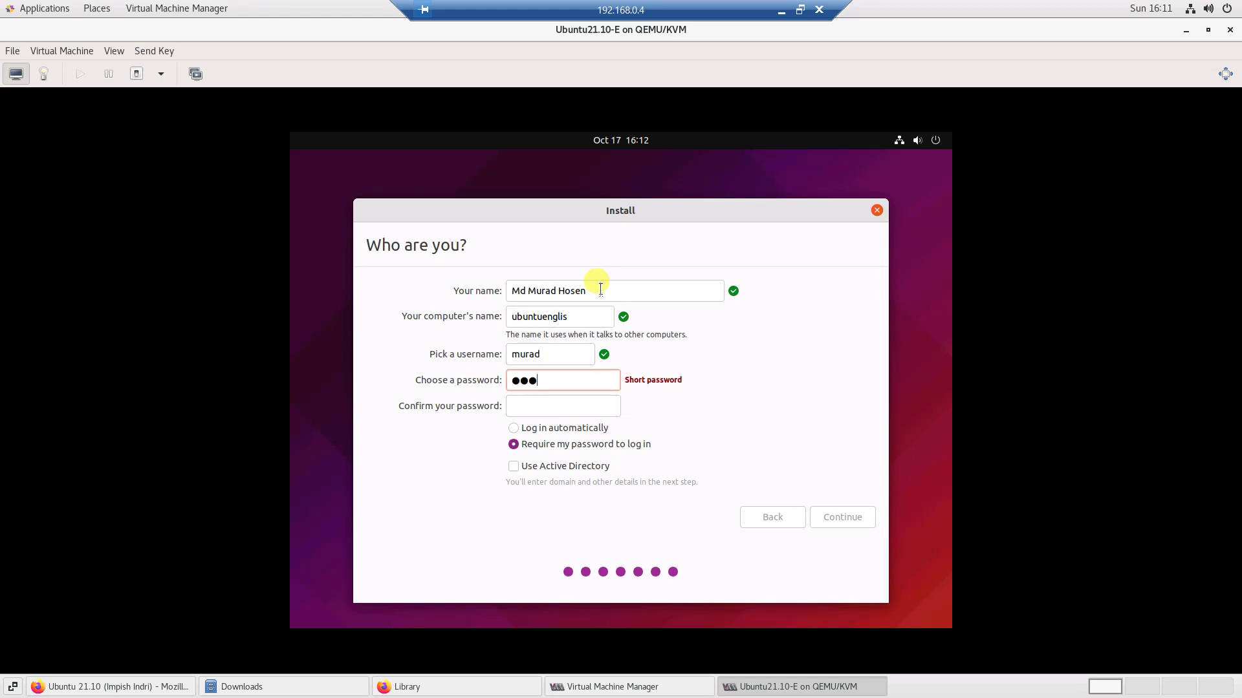
{"action": "type", "text": "•"}
{"action": "key", "text": "Tab"}
{"action": "type", "text": "••••••"}
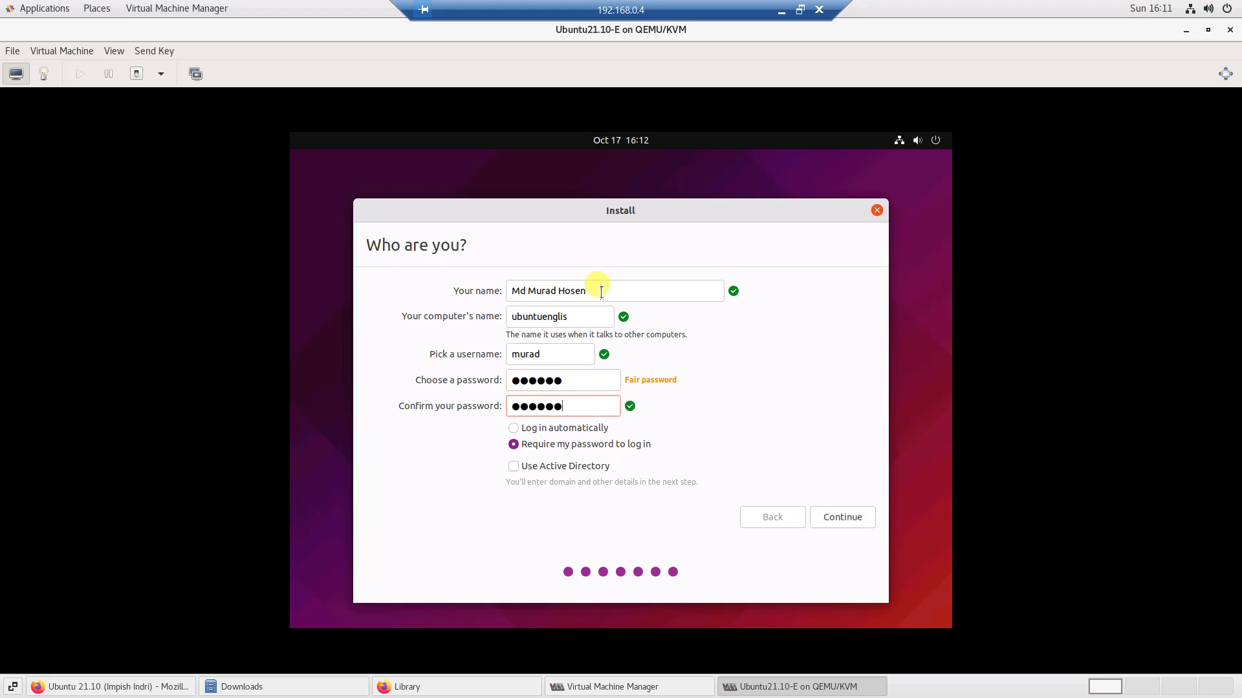
{"action": "left_click", "coordinate": [850, 518]}
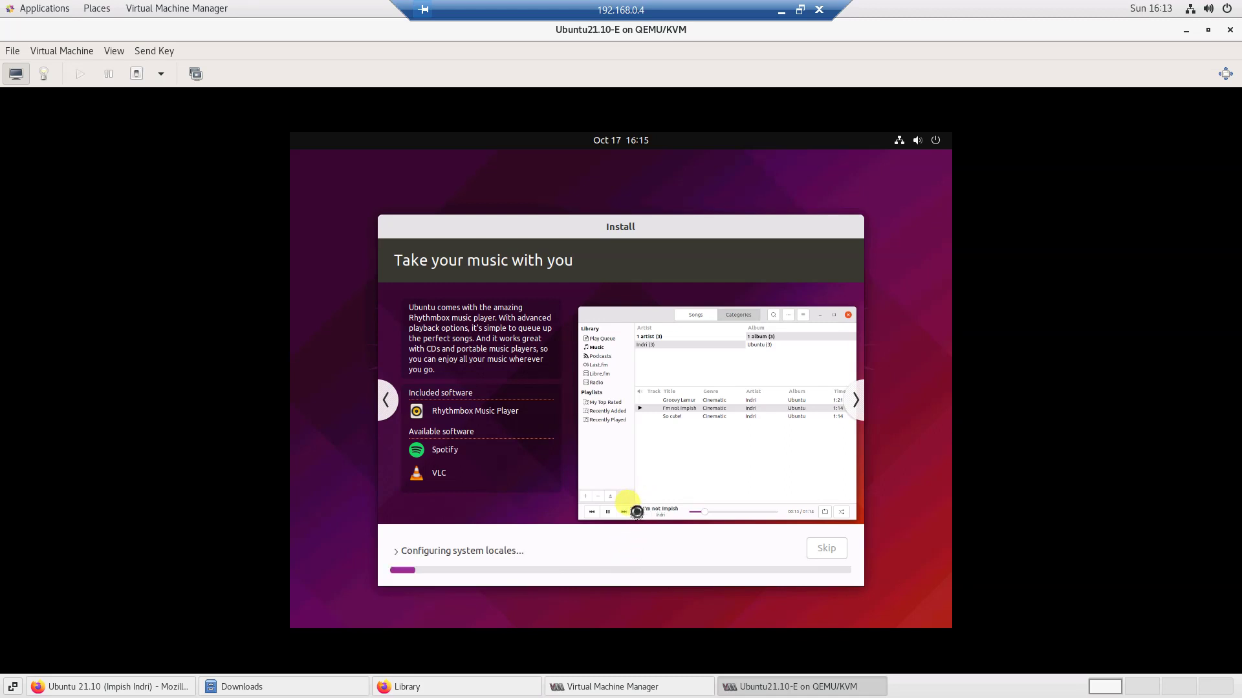
- Minimize the VM viewer while the Ubuntu 21.10 installation keeps running
{"action": "left_click", "coordinate": [782, 10]}
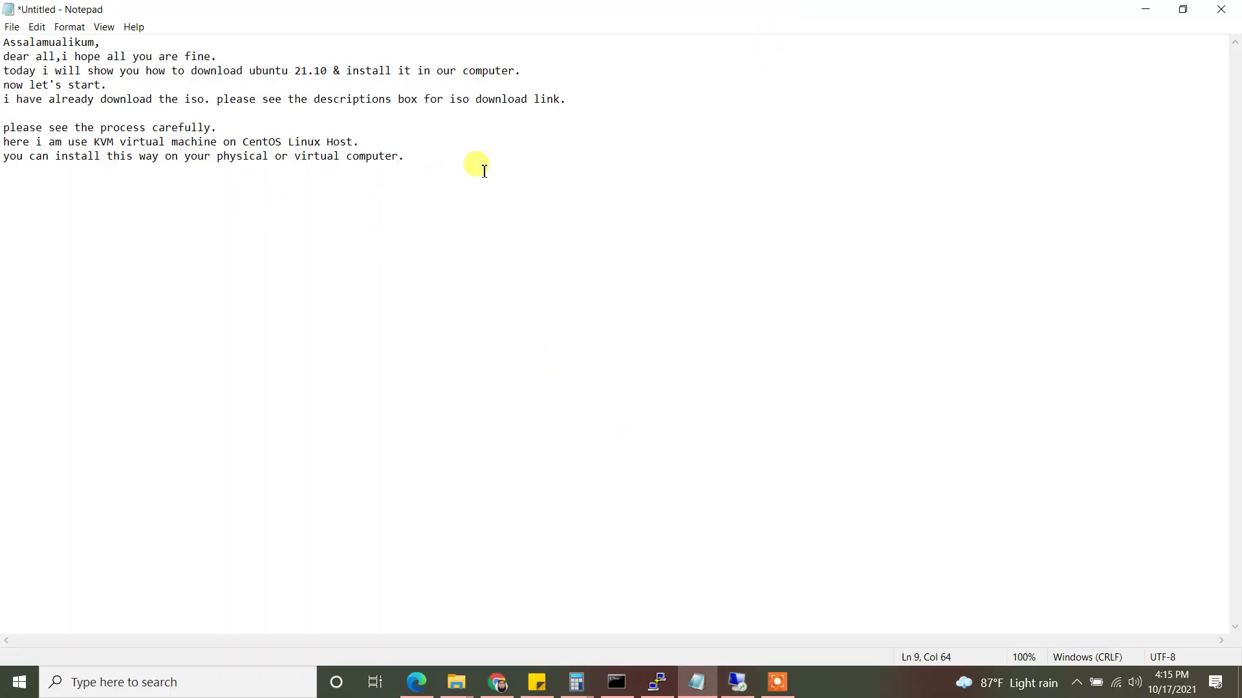
- Replace all Notepad text with the line 'you can visit my another youtube channel.'
{"action": "key", "text": "ctrl+a"}
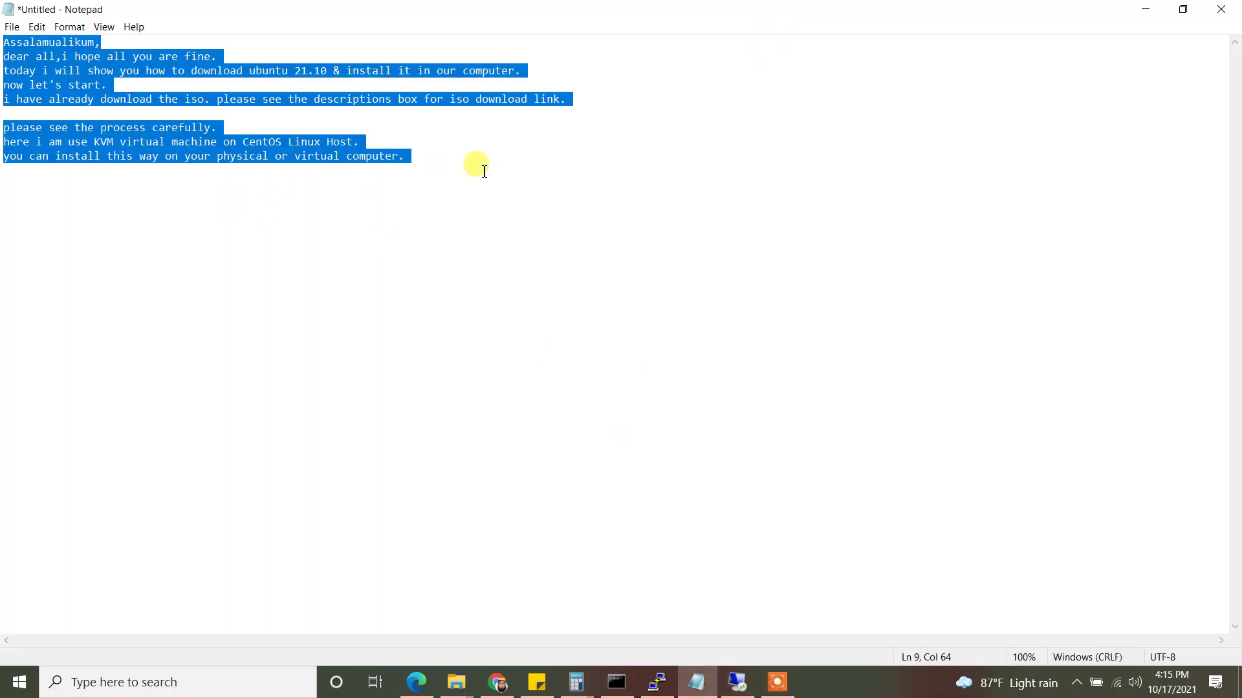
{"action": "key", "text": "Delete"}
{"action": "type", "text": "you can visit my another youtube channel."}
{"action": "key", "text": "Return"}
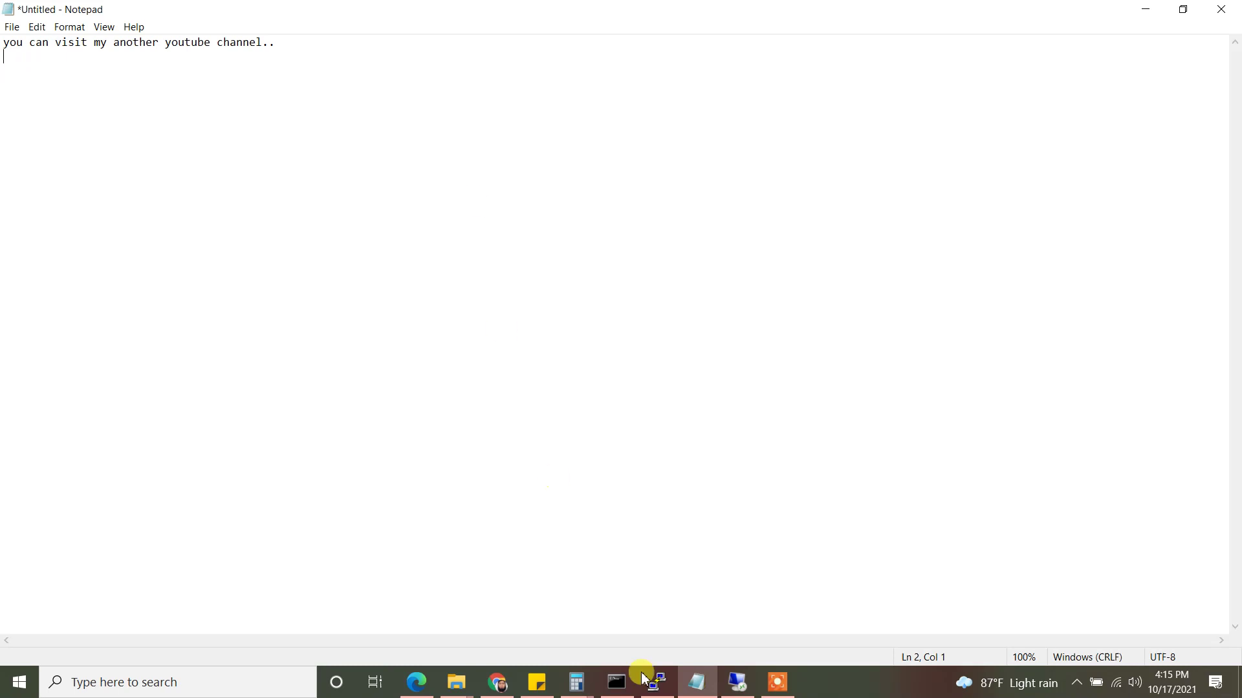
- Open YouTube in a new Chrome tab and search for 'easy it'
{"action": "left_click", "coordinate": [501, 682]}
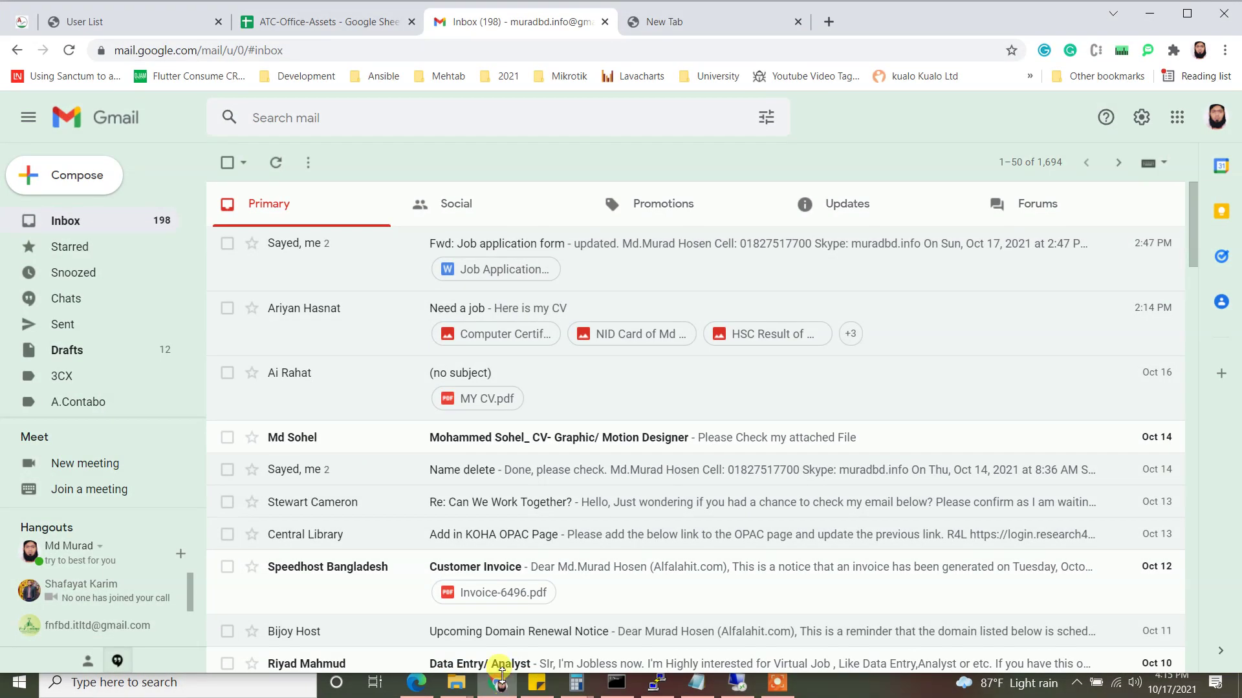
{"action": "left_click", "coordinate": [719, 21]}
{"action": "type", "text": "y"}
{"action": "key", "text": "Return"}
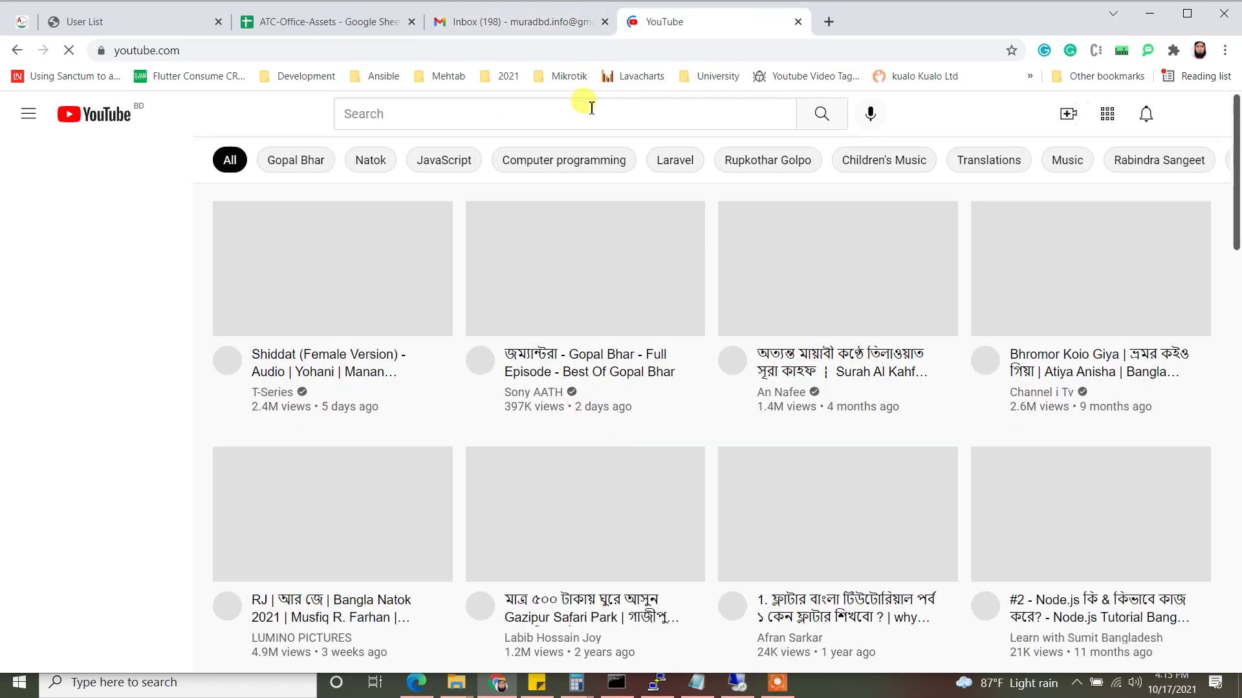
{"action": "left_click", "coordinate": [589, 104]}
{"action": "type", "text": "e"}
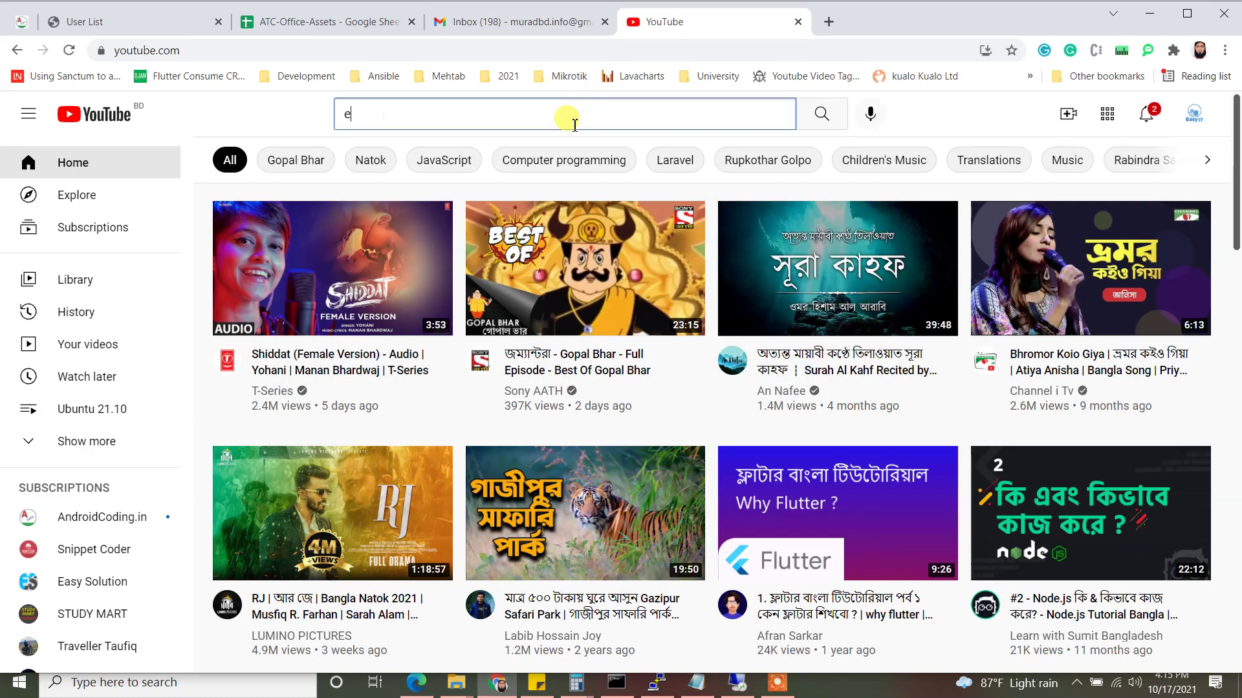
{"action": "type", "text": "asy it"}
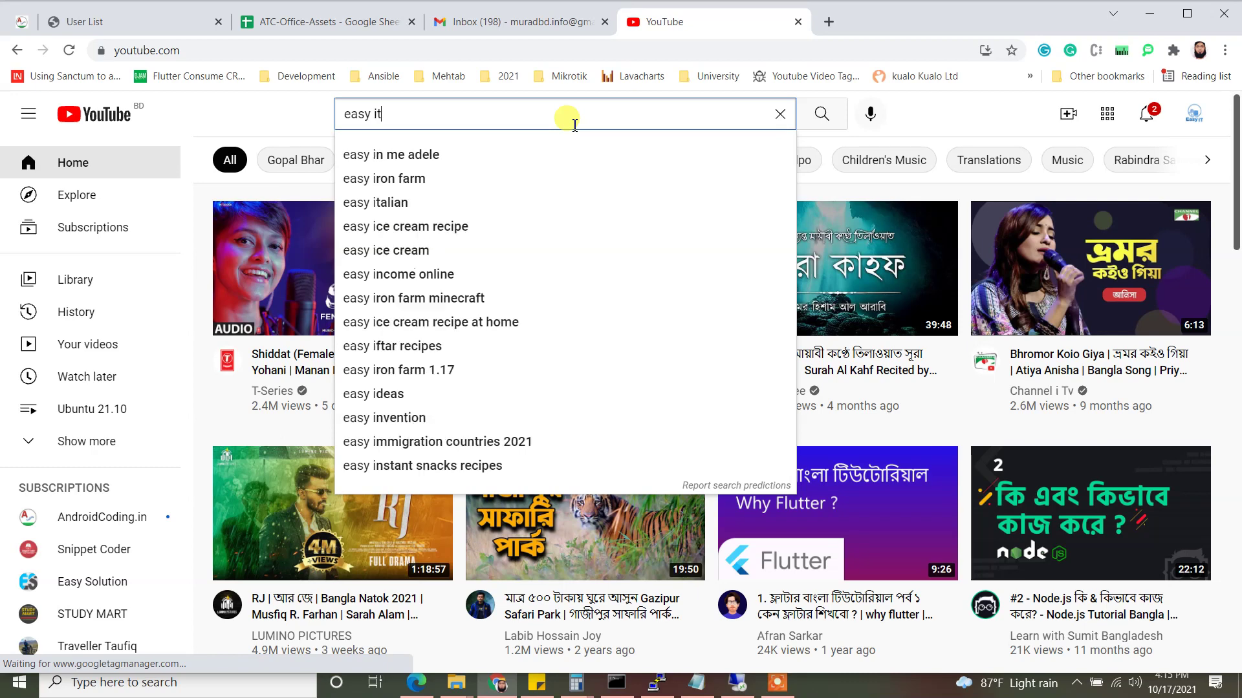
{"action": "key", "text": "Return"}
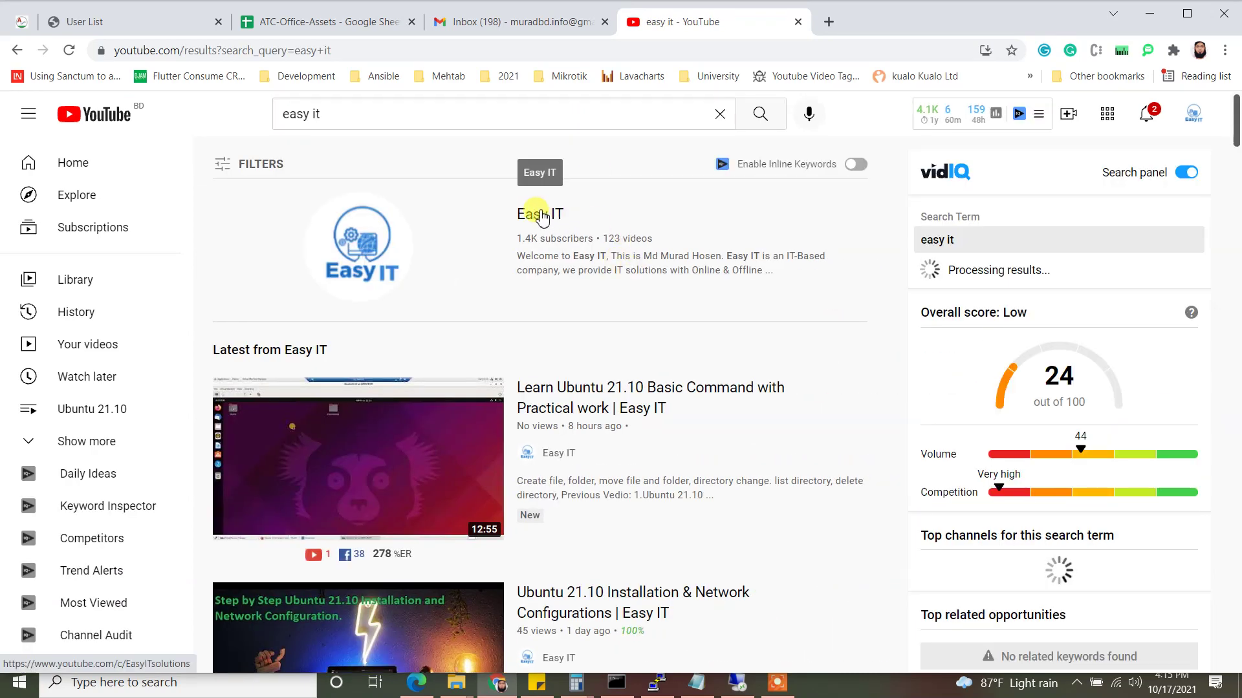
- Open the Easy IT channel's Videos tab and scroll through its uploads
{"action": "left_click", "coordinate": [540, 216]}
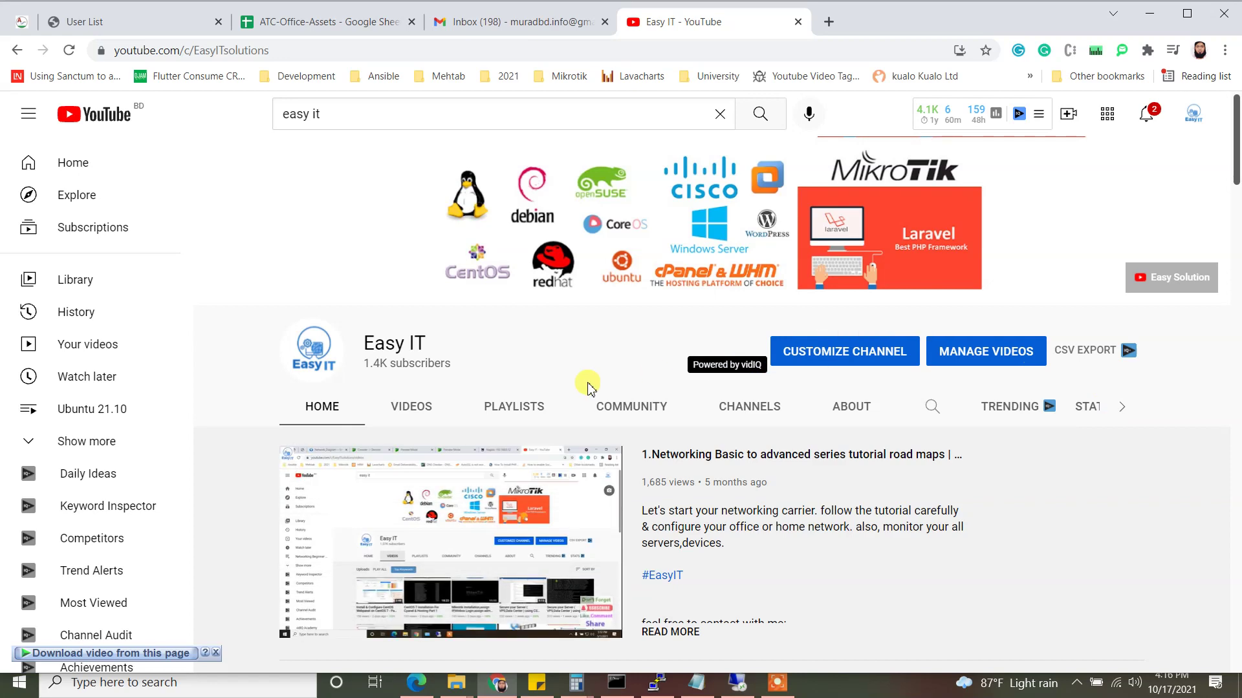
{"action": "left_click", "coordinate": [417, 407]}
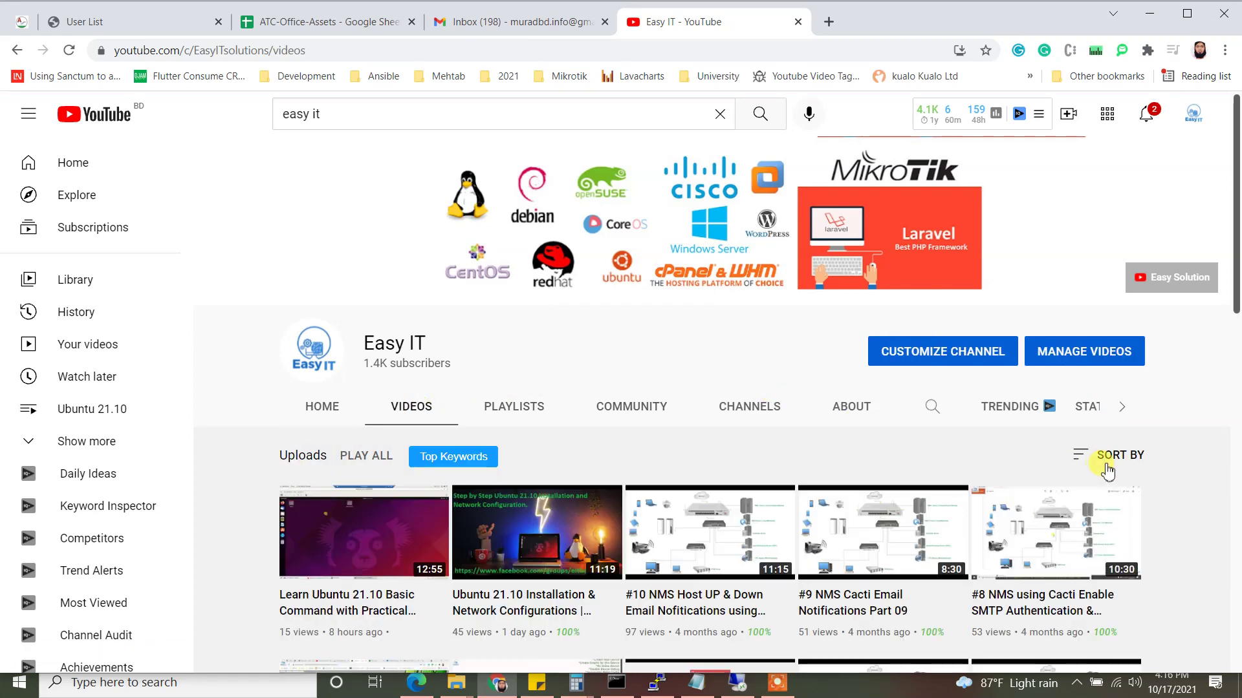
{"action": "scroll", "coordinate": [1108, 469], "scroll_direction": "down", "scroll_amount": 3}
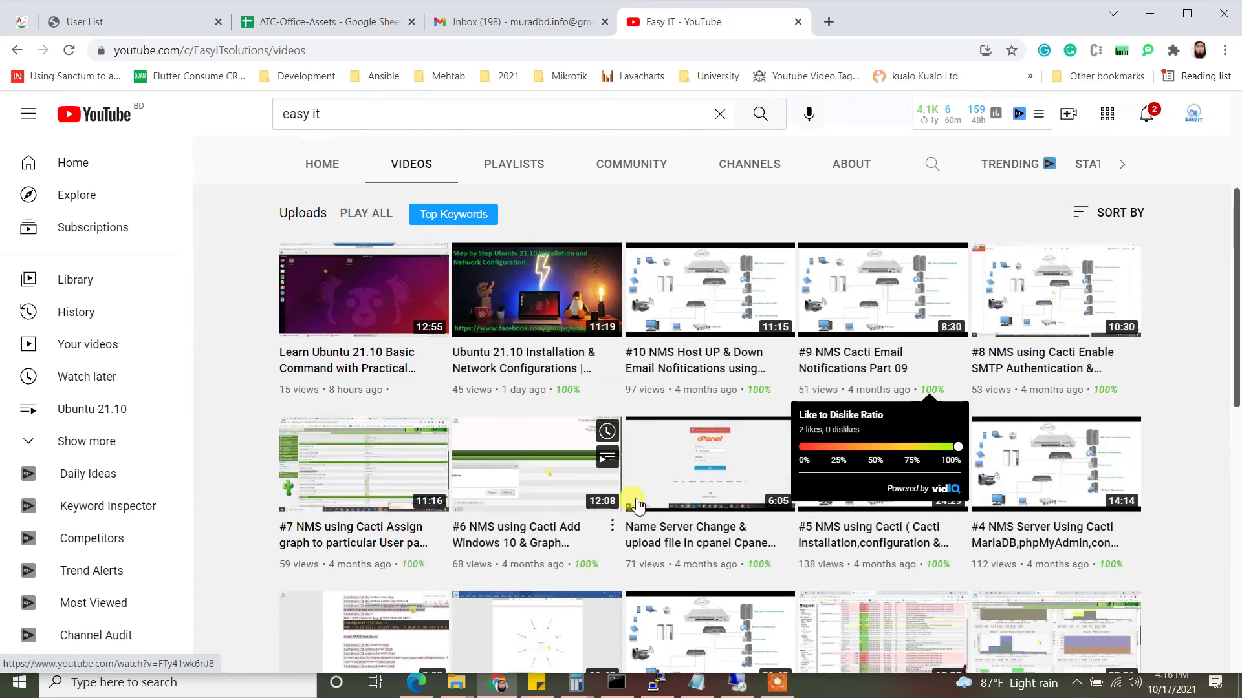
{"action": "scroll", "coordinate": [712, 453], "scroll_direction": "down", "scroll_amount": 3}
{"action": "scroll", "coordinate": [708, 541], "scroll_direction": "down", "scroll_amount": 5}
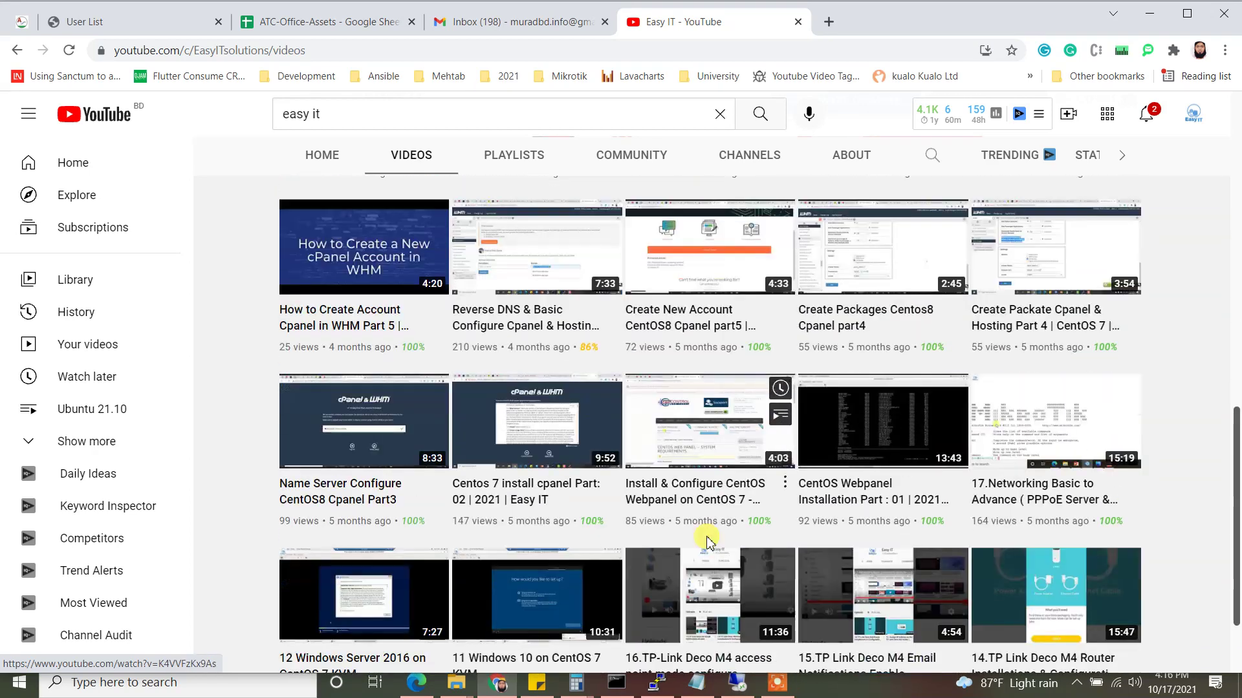
- Type 'this site you find many vedios..' in Notepad
{"action": "key", "text": "alt+Tab"}
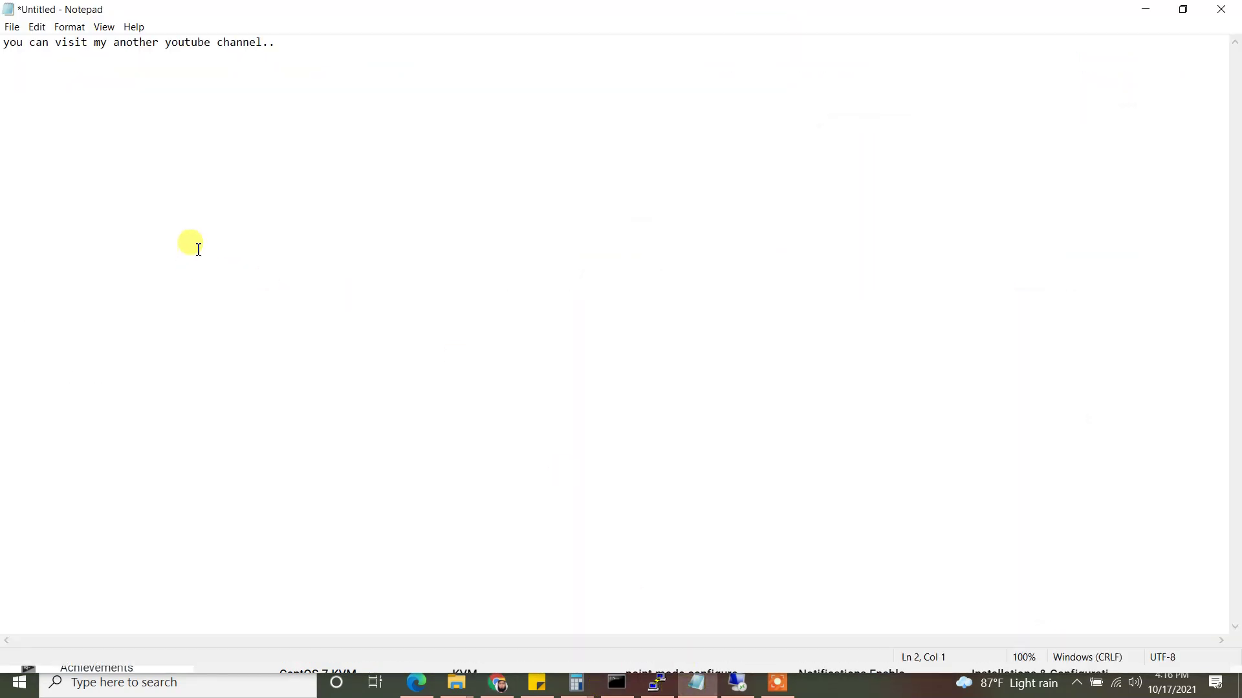
{"action": "type", "text": "this site you"}
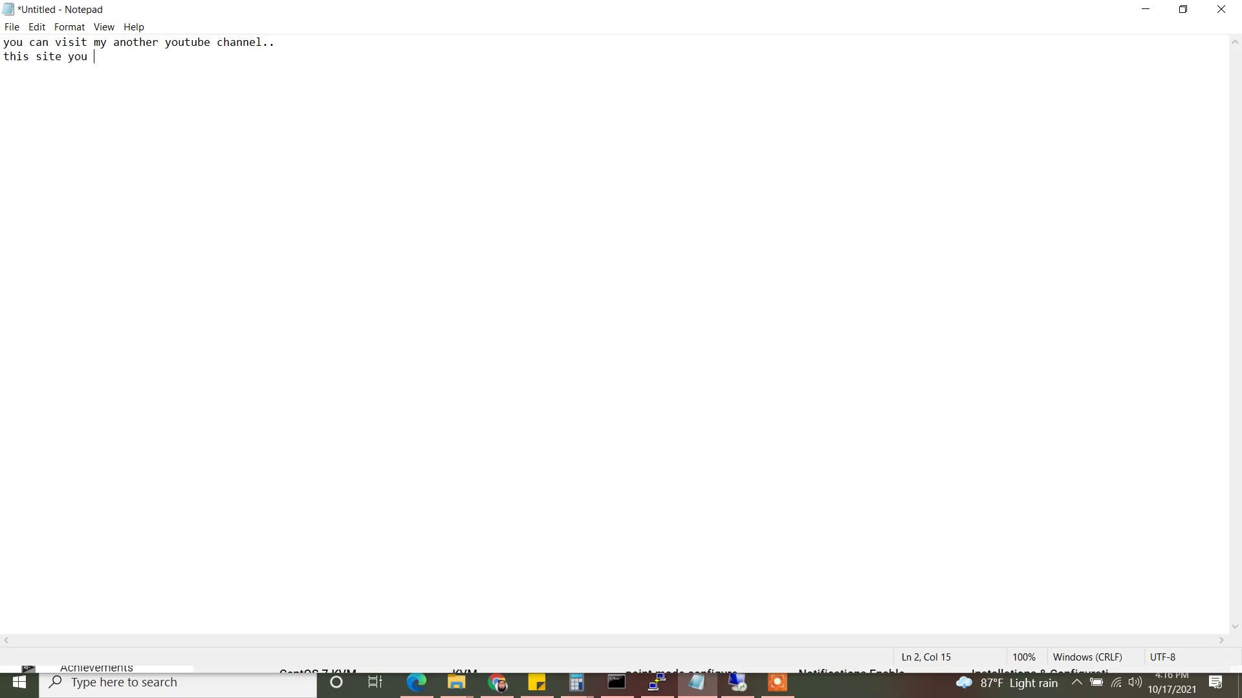
{"action": "type", "text": " find many vedios.."}
{"action": "key", "text": "Return"}
{"action": "key", "text": "Return"}
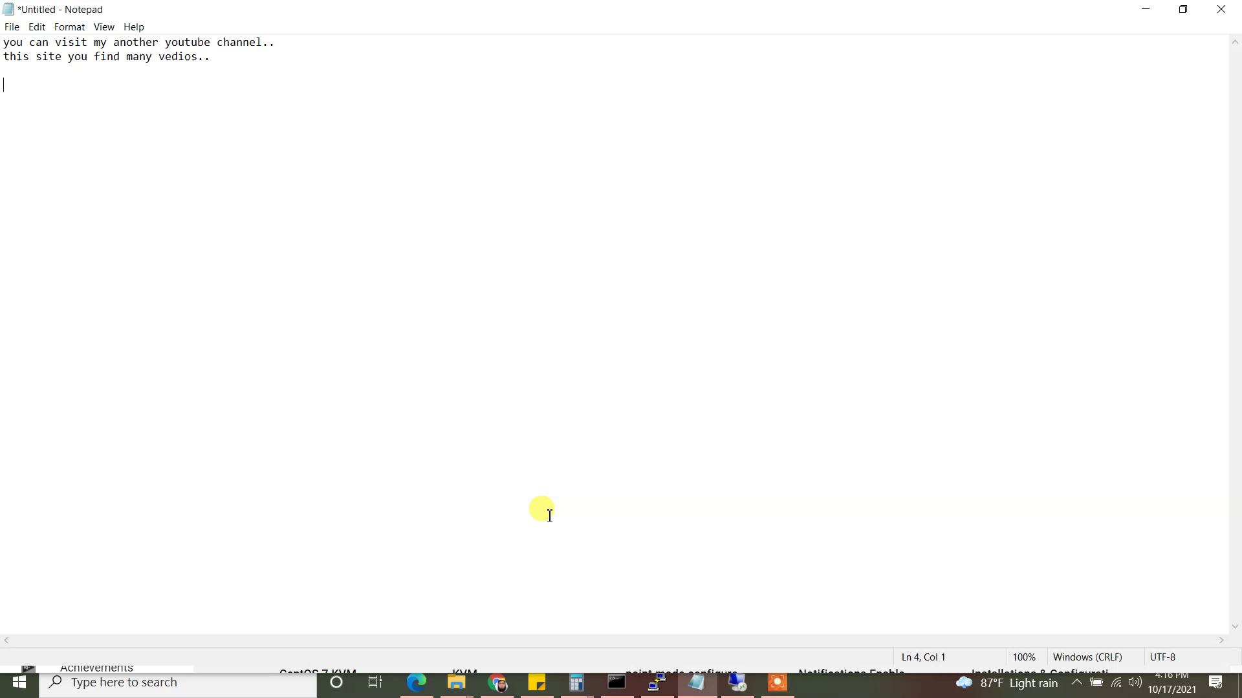
- Add a line saying more videos will be uploaded every day, then return to the VM installer
{"action": "type", "text": "from today i will "}
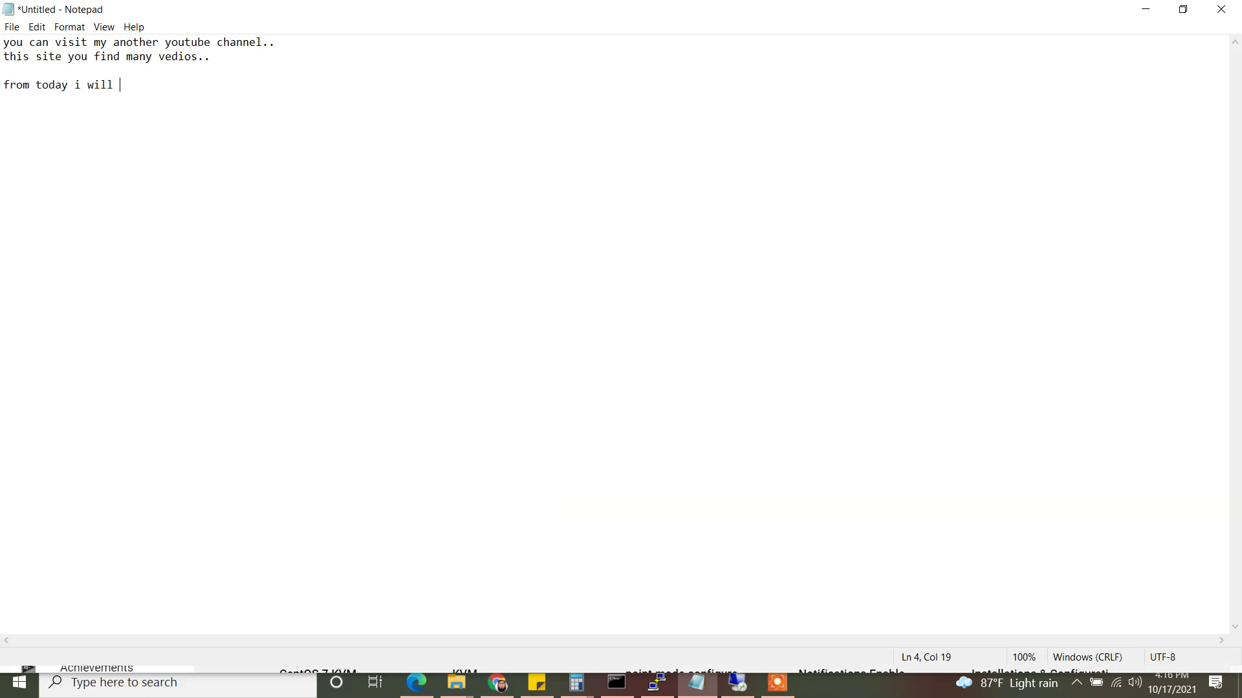
{"action": "type", "text": "be upload more vedio ever"}
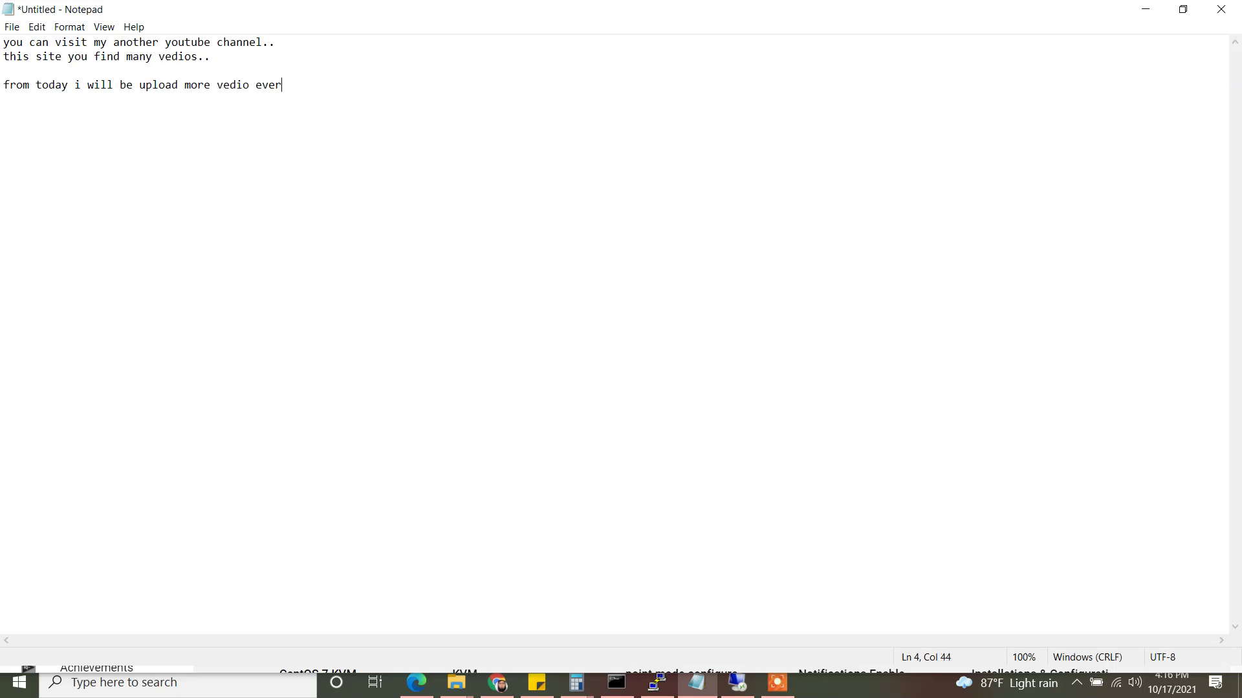
{"action": "type", "text": "y day.."}
{"action": "left_click", "coordinate": [737, 682]}
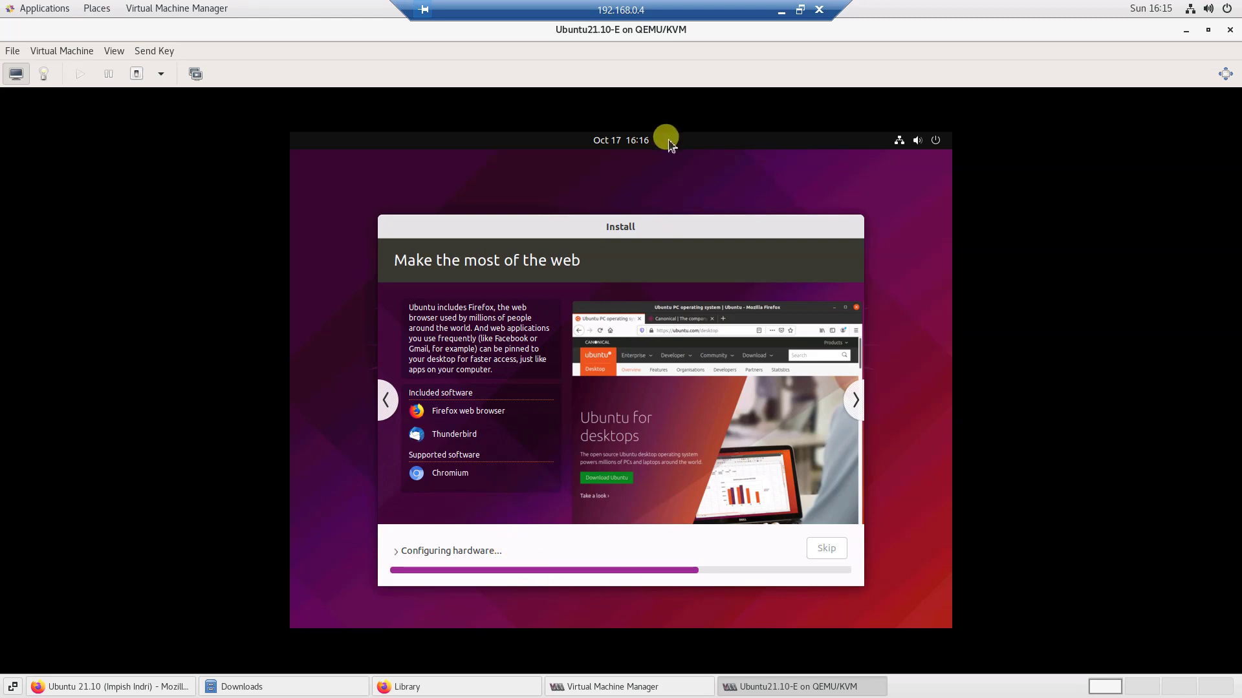
- Hide the VM viewer and pause the screen recording
{"action": "left_click", "coordinate": [781, 9]}
{"action": "left_click", "coordinate": [799, 690]}
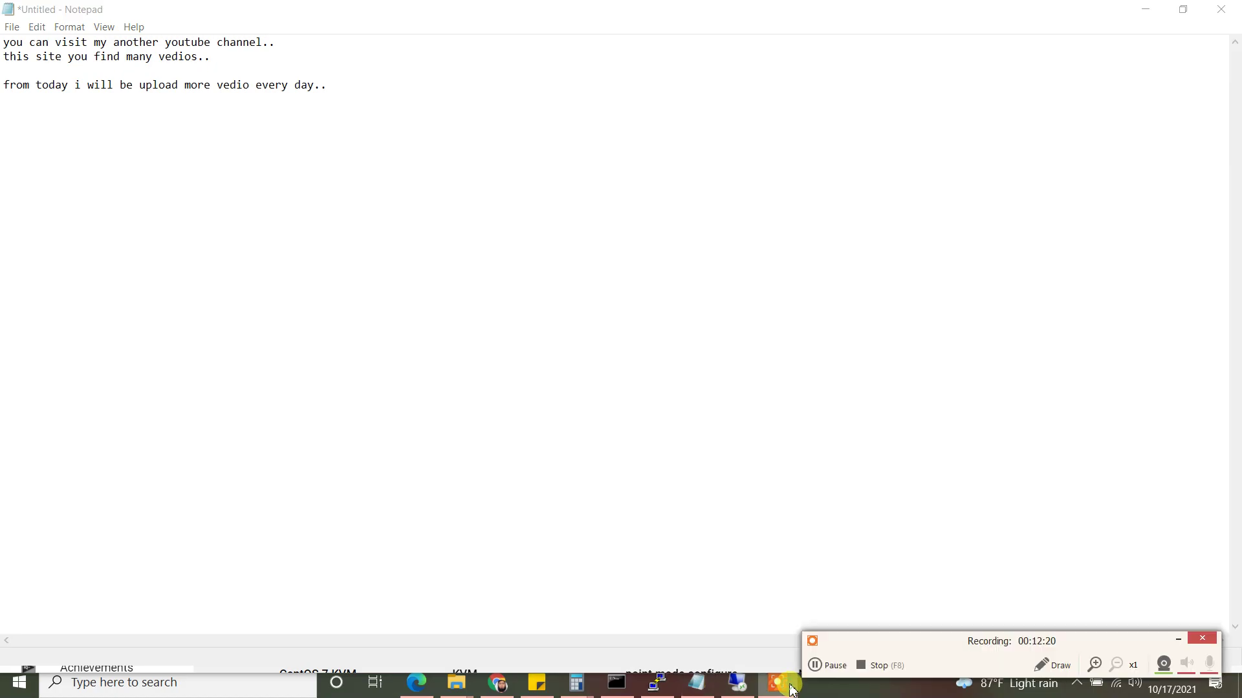
{"action": "left_click", "coordinate": [833, 666]}
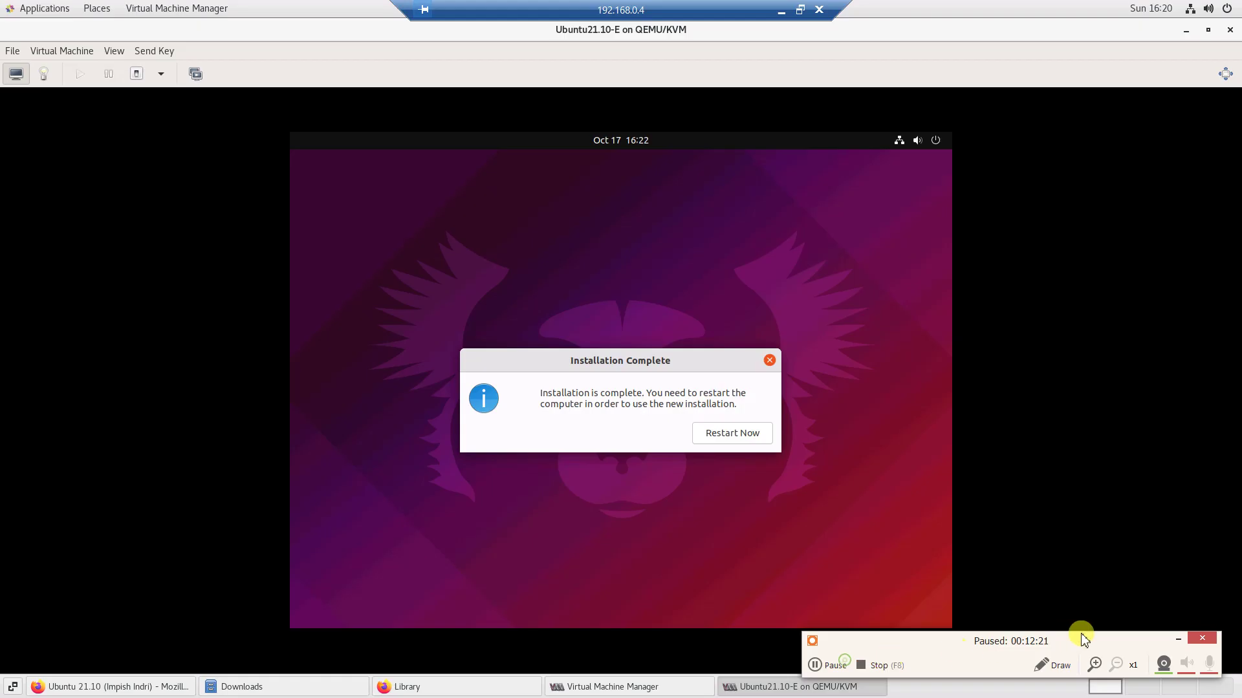
- Resume recording, then restart the VM and confirm the installation medium is removed
{"action": "left_click", "coordinate": [1179, 640]}
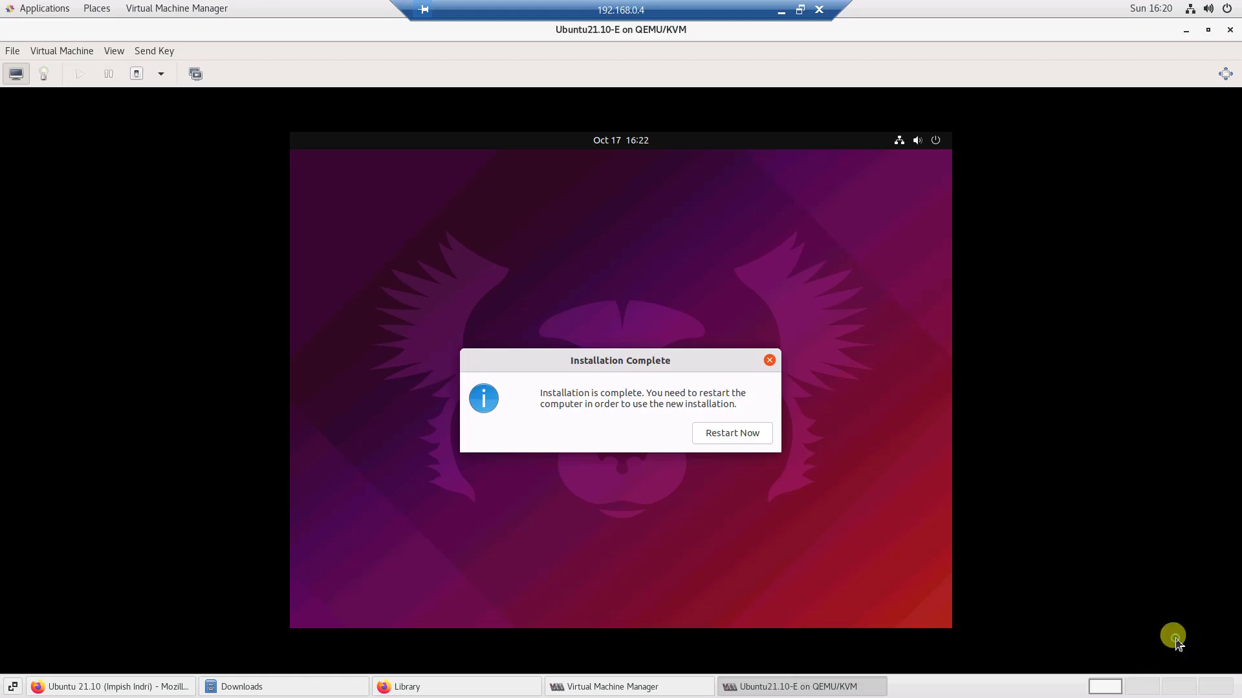
{"action": "left_click", "coordinate": [732, 433]}
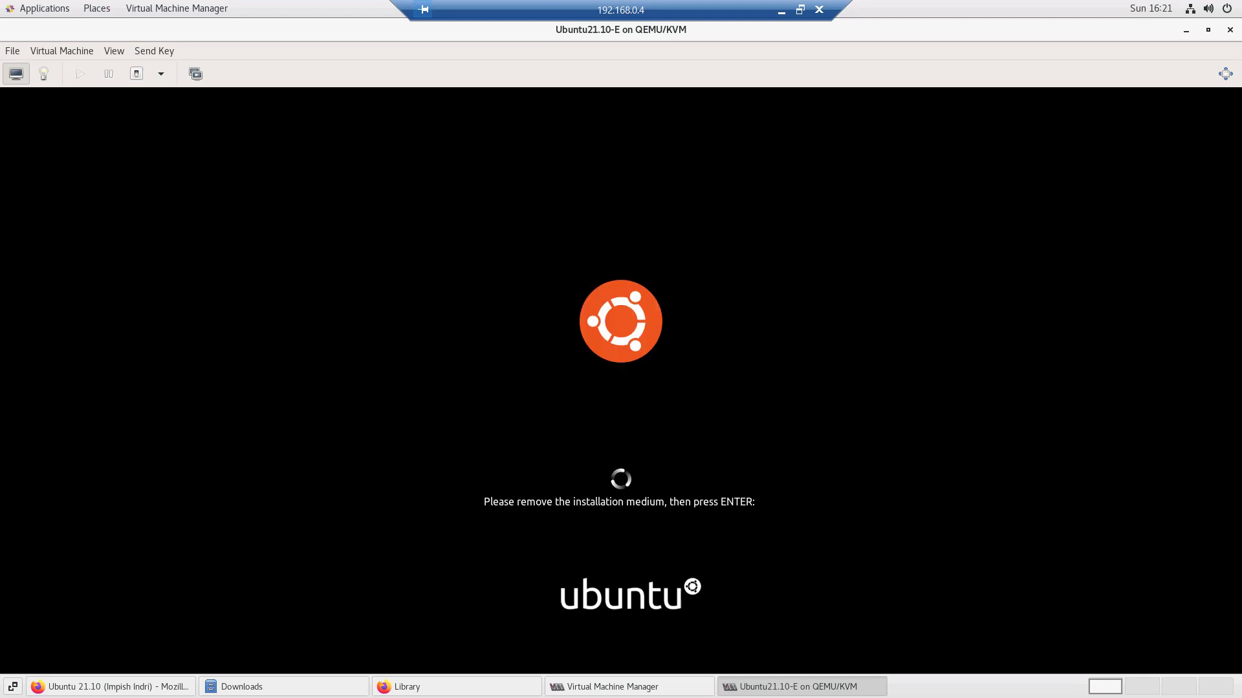
{"action": "key", "text": "Return"}
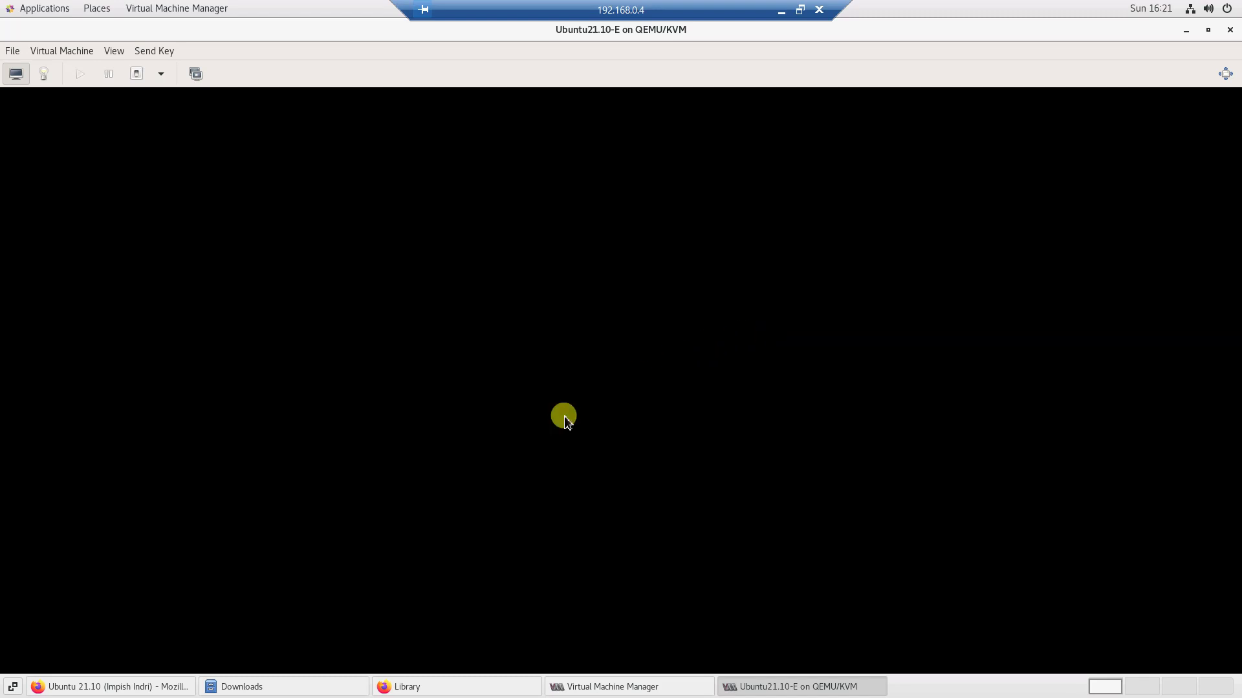
- Replace the Notepad notes with 'great installation process successfully done.' plus a line about logging in with username and password
{"action": "left_click", "coordinate": [780, 11]}
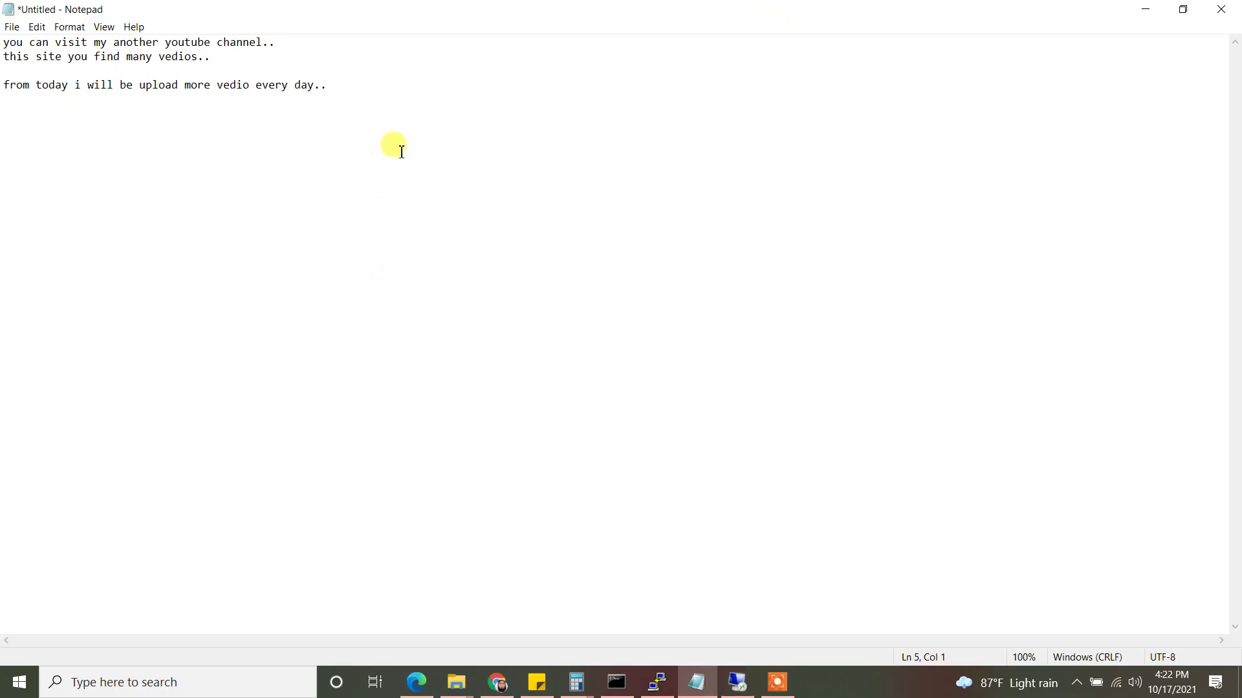
{"action": "key", "text": "ctrl+a"}
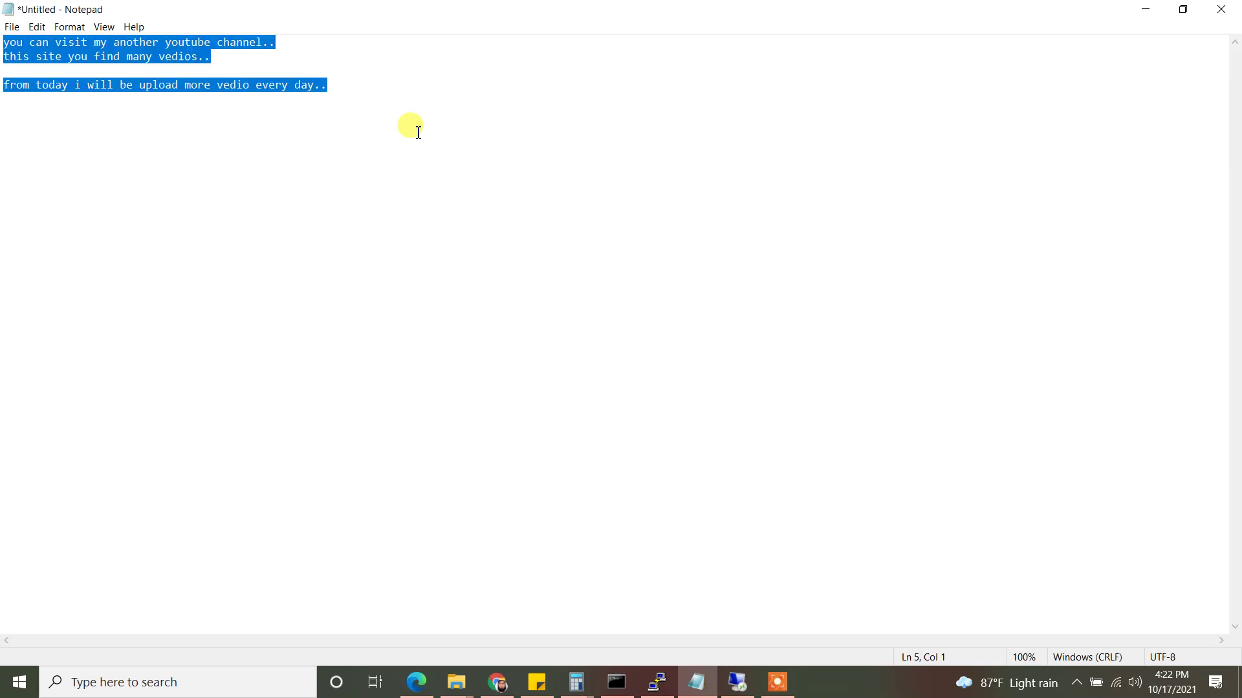
{"action": "key", "text": "Delete"}
{"action": "type", "text": "great installation process succe"}
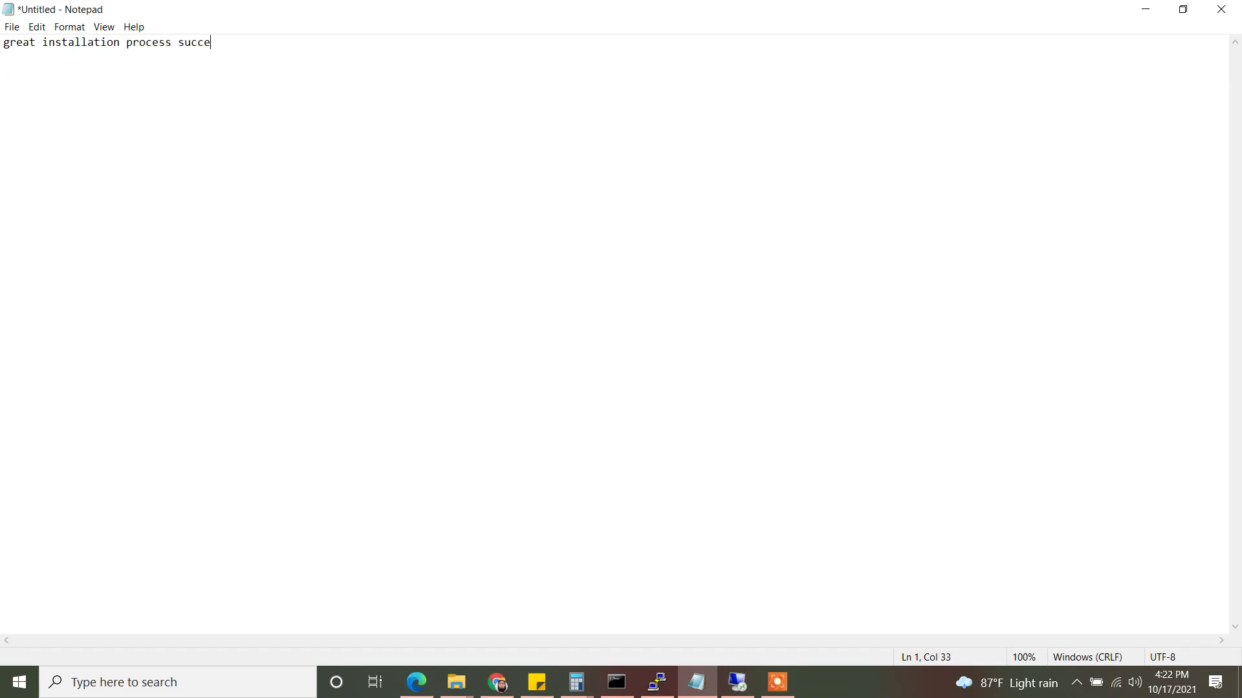
{"action": "type", "text": "ssful"}
{"action": "type", "text": "ly done. "}
{"action": "type", "text": "now "}
{"action": "type", "text": "we logi"}
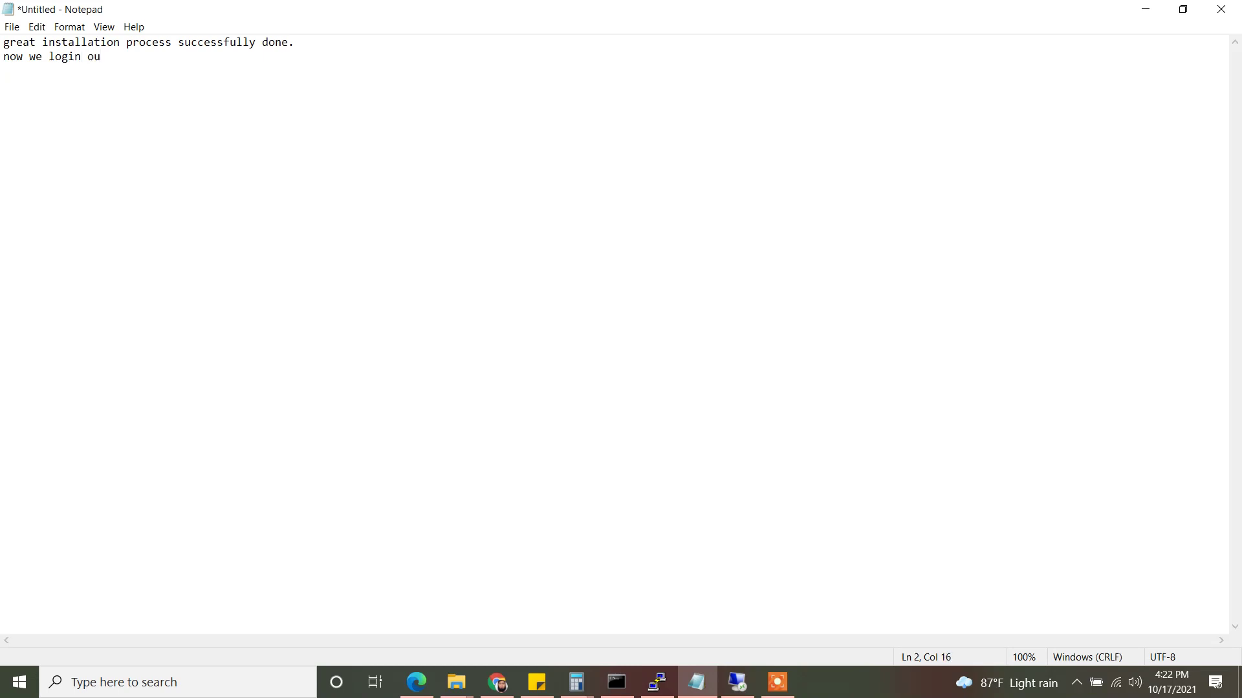
{"action": "type", "text": "n on ubuntu with the murad user name.."}
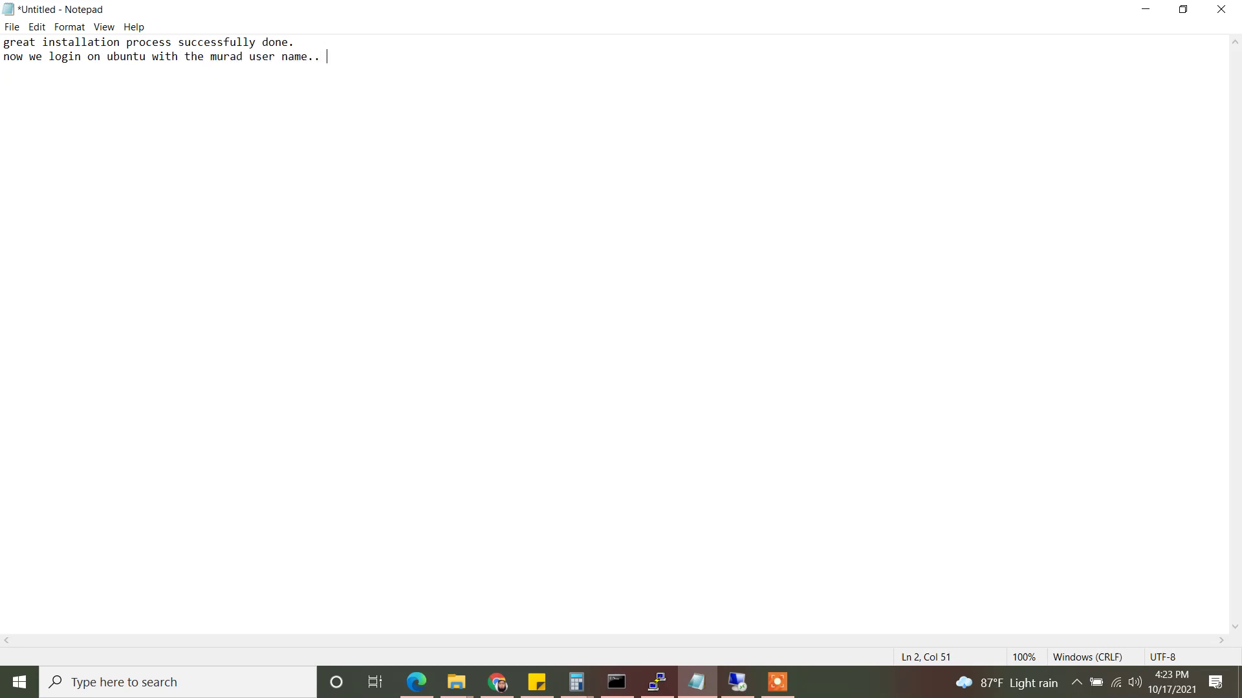
{"action": "type", "text": " & password."}
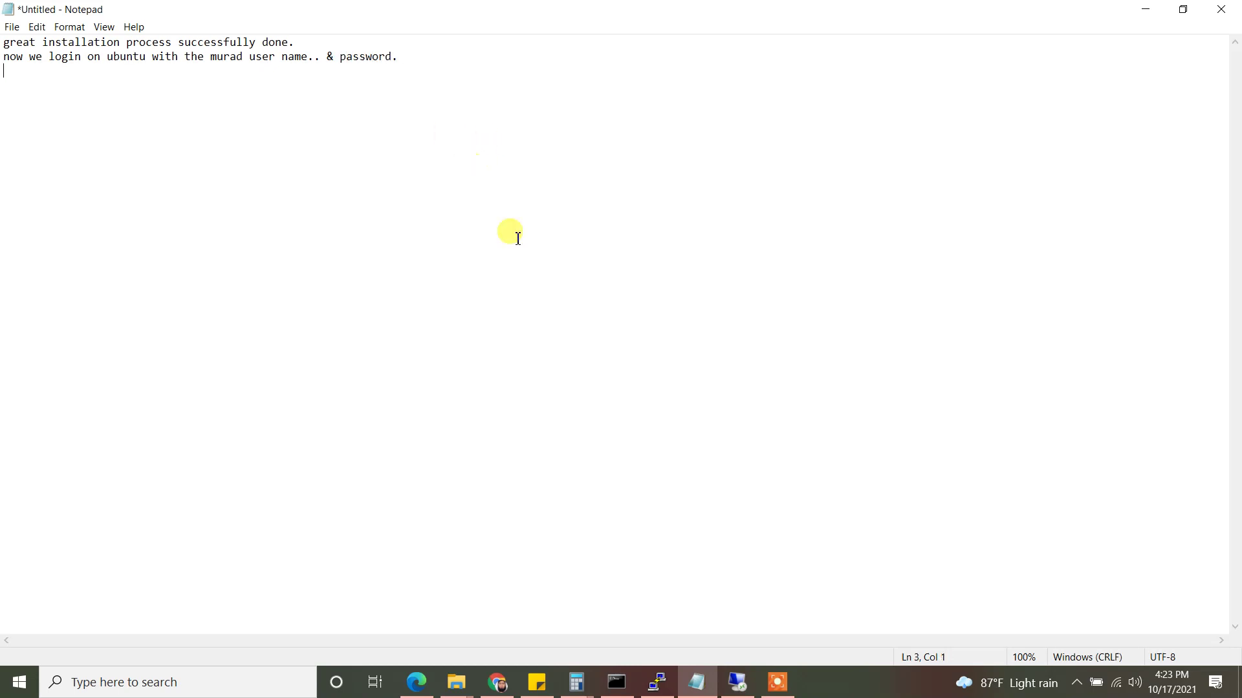
{"action": "left_click", "coordinate": [776, 684]}
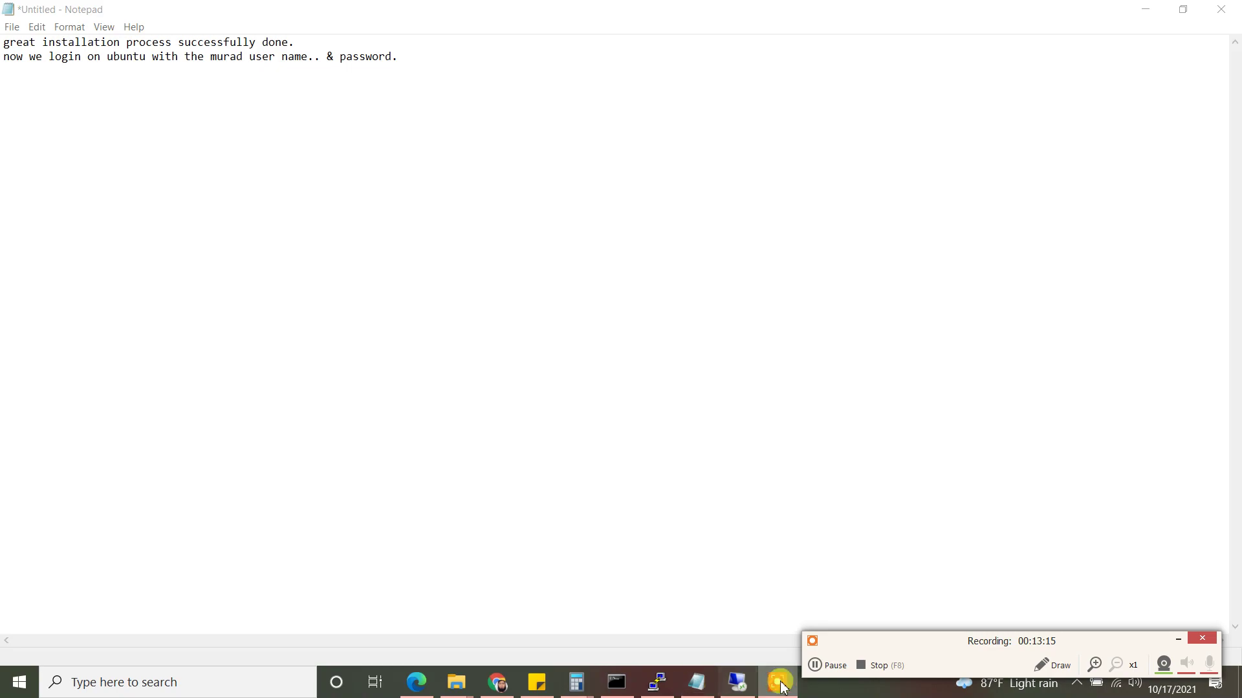
- Log into the Ubuntu VM by selecting the user account and entering its password
{"action": "left_click", "coordinate": [738, 683]}
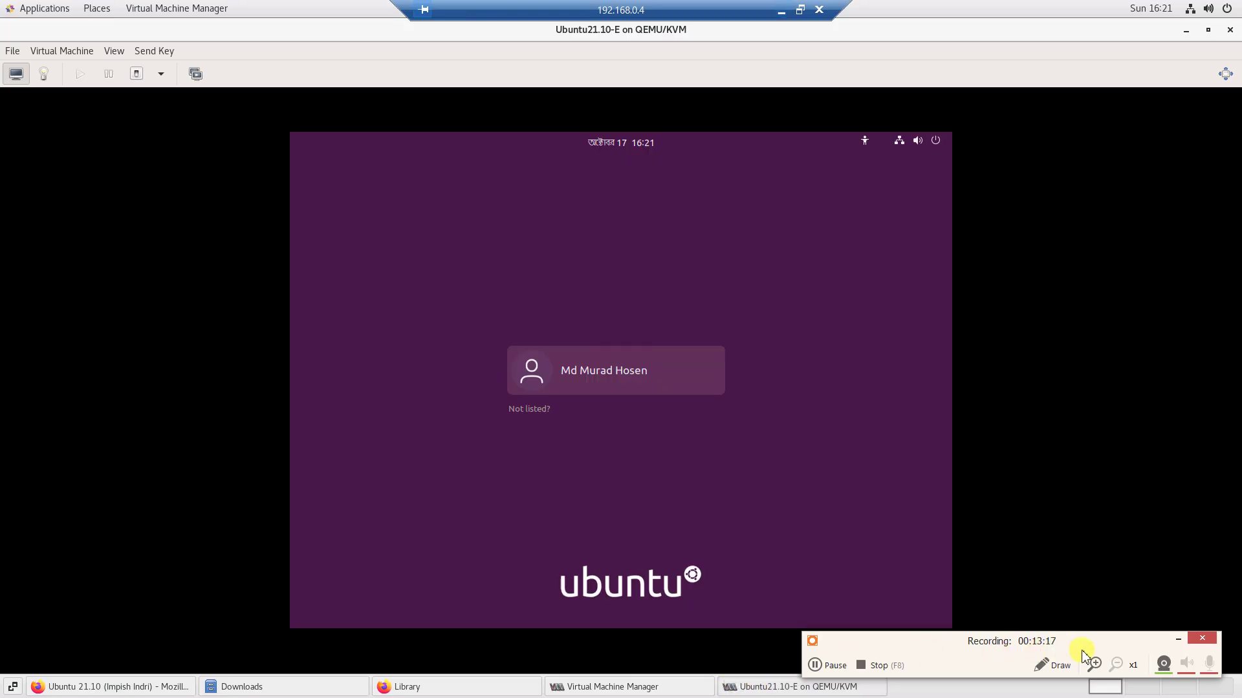
{"action": "left_click", "coordinate": [1178, 640]}
{"action": "left_click", "coordinate": [625, 374]}
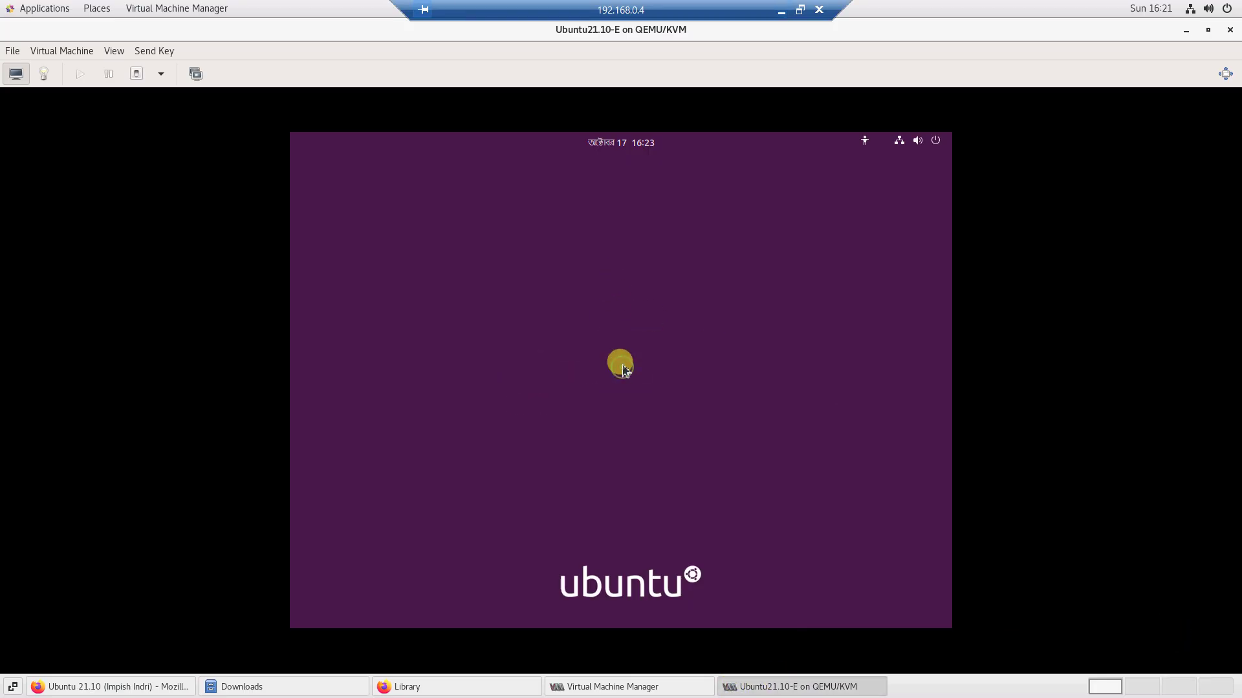
{"action": "type", "text": "••••••"}
{"action": "key", "text": "Return"}
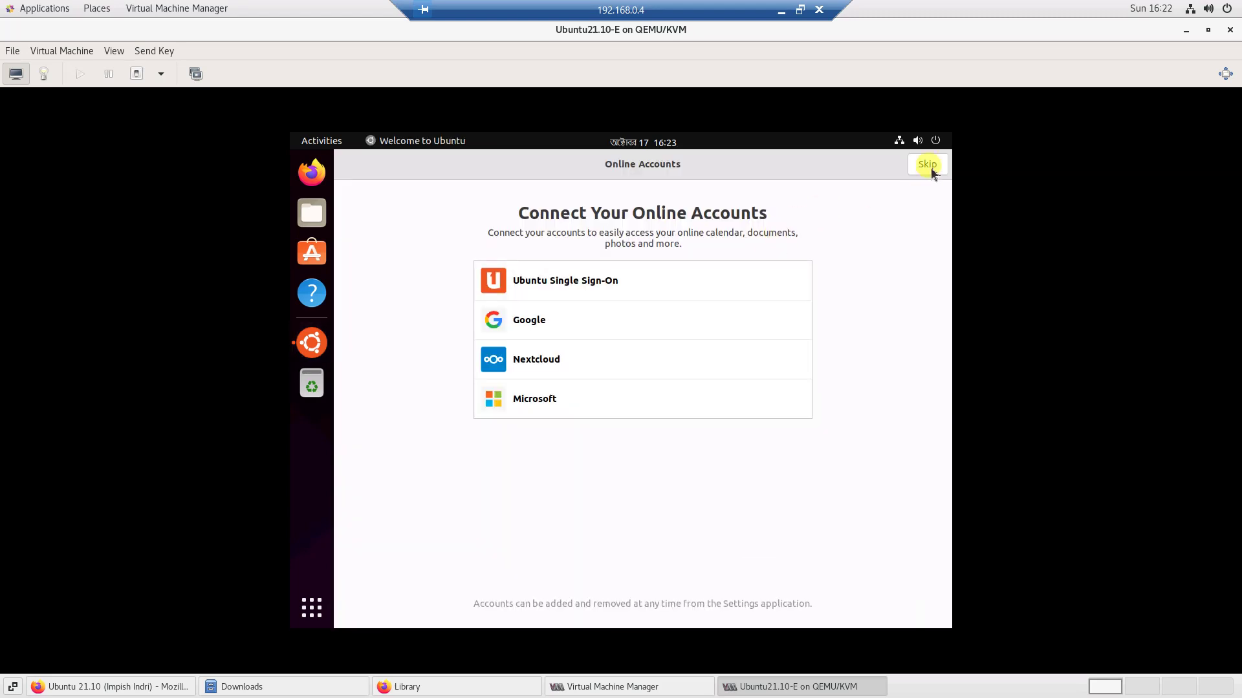
- Skip through the Welcome to Ubuntu pages (online accounts, system info, privacy) to the desktop
{"action": "left_click", "coordinate": [929, 165]}
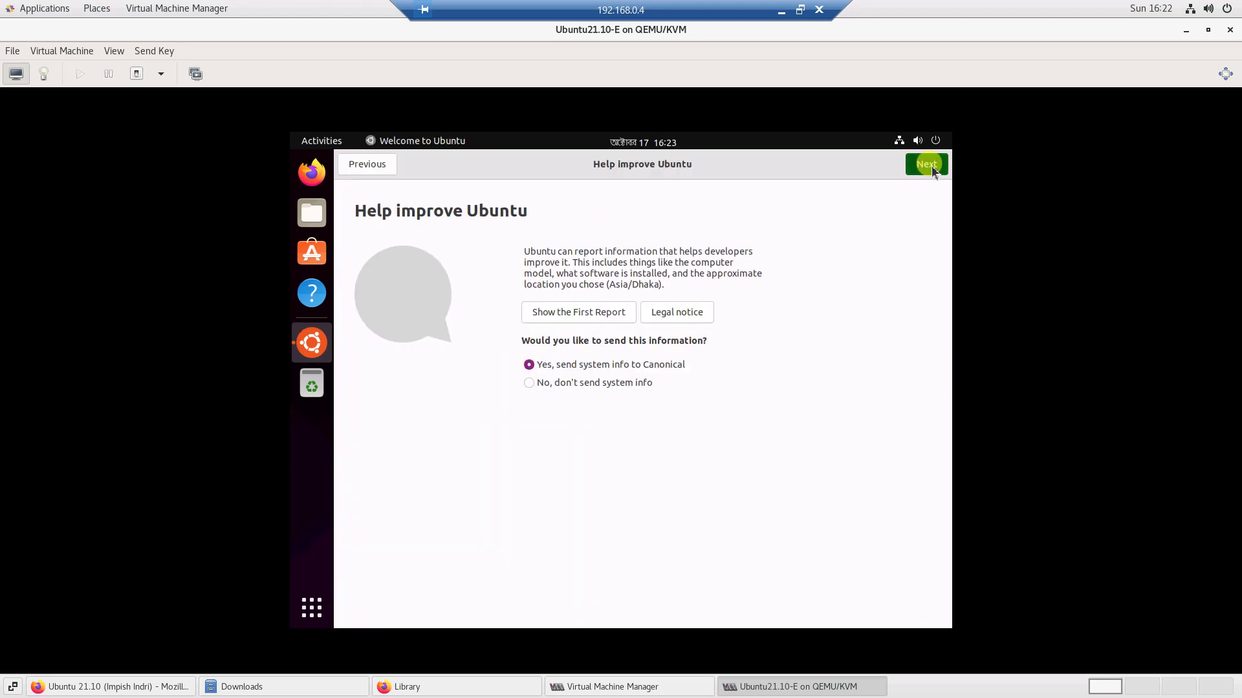
{"action": "left_click", "coordinate": [931, 166]}
{"action": "left_click", "coordinate": [932, 165]}
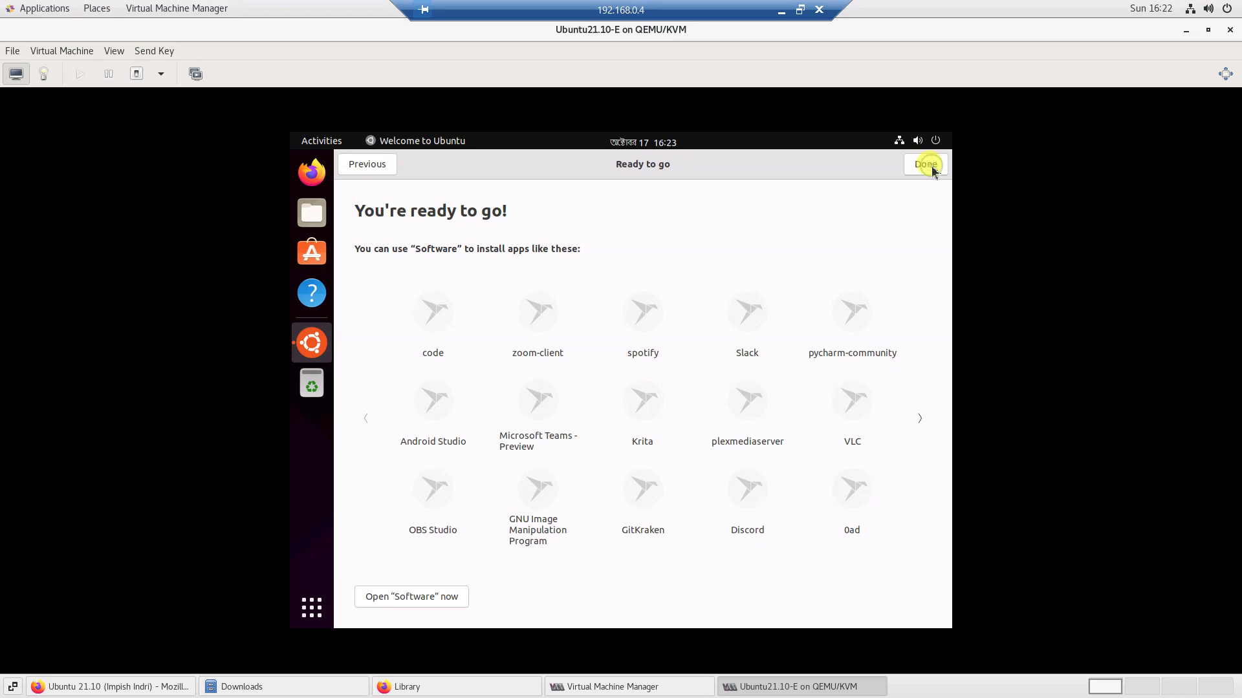
{"action": "left_click", "coordinate": [931, 166]}
{"action": "left_click", "coordinate": [902, 141]}
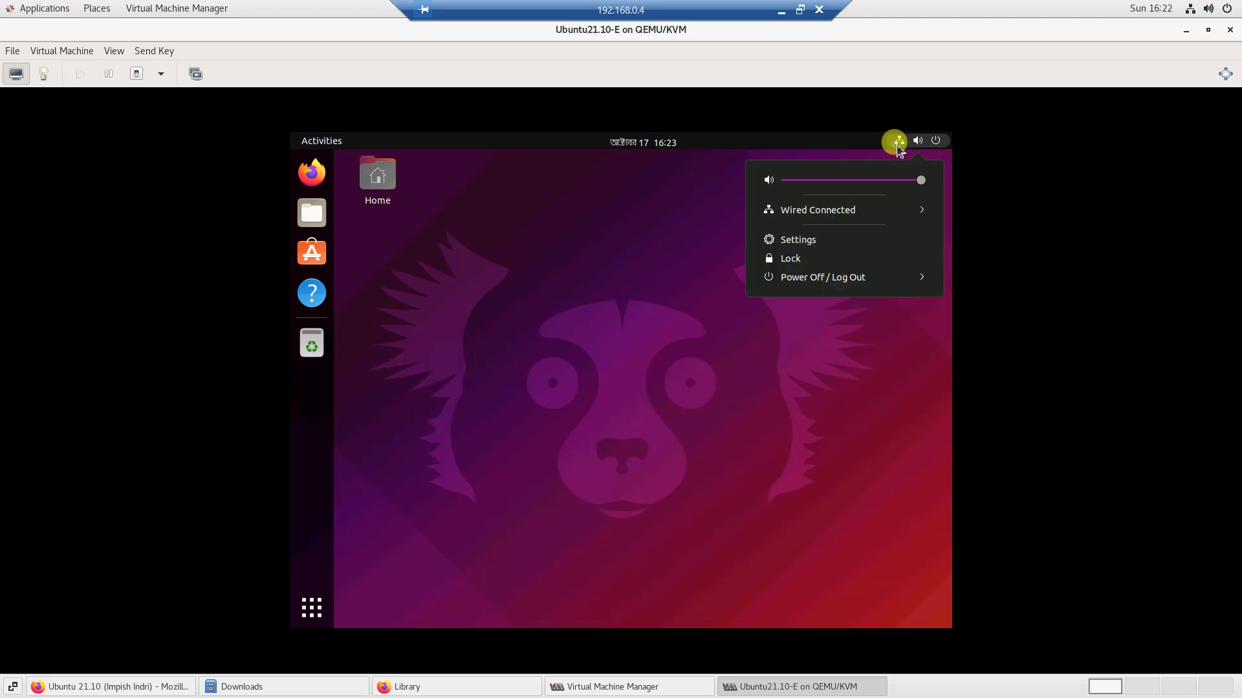
- Review the wired connection's details in Settings, then close Settings
{"action": "left_click", "coordinate": [904, 211]}
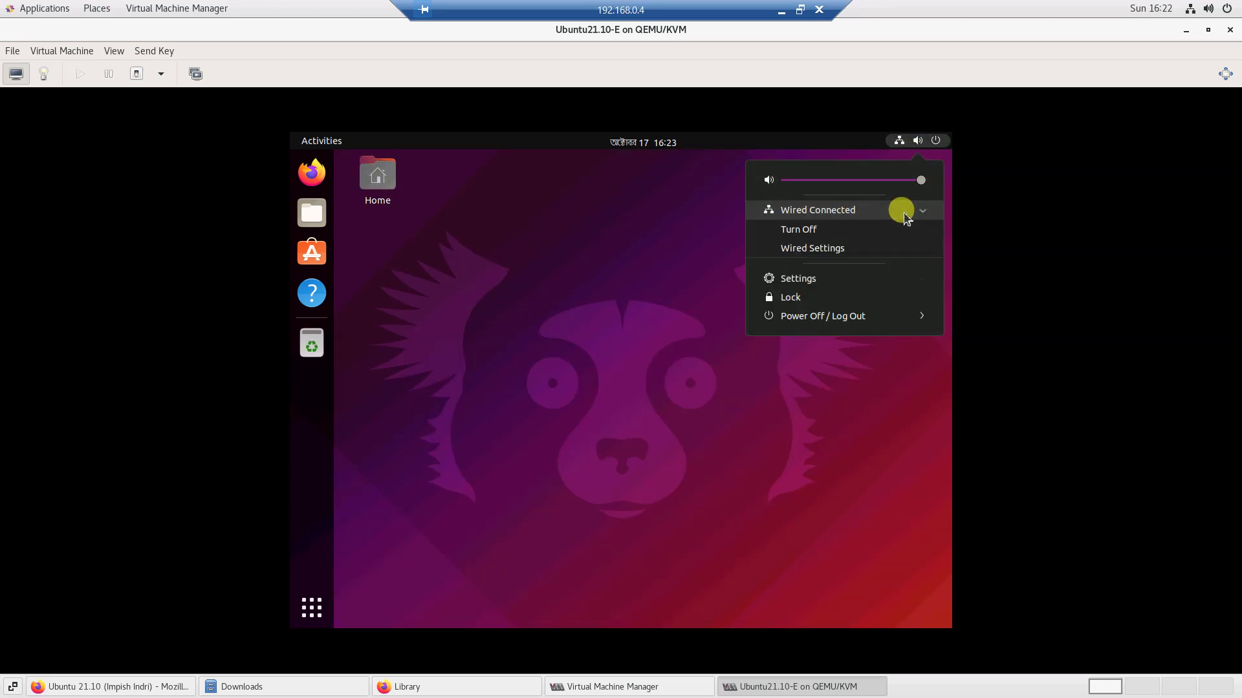
{"action": "left_click", "coordinate": [829, 245]}
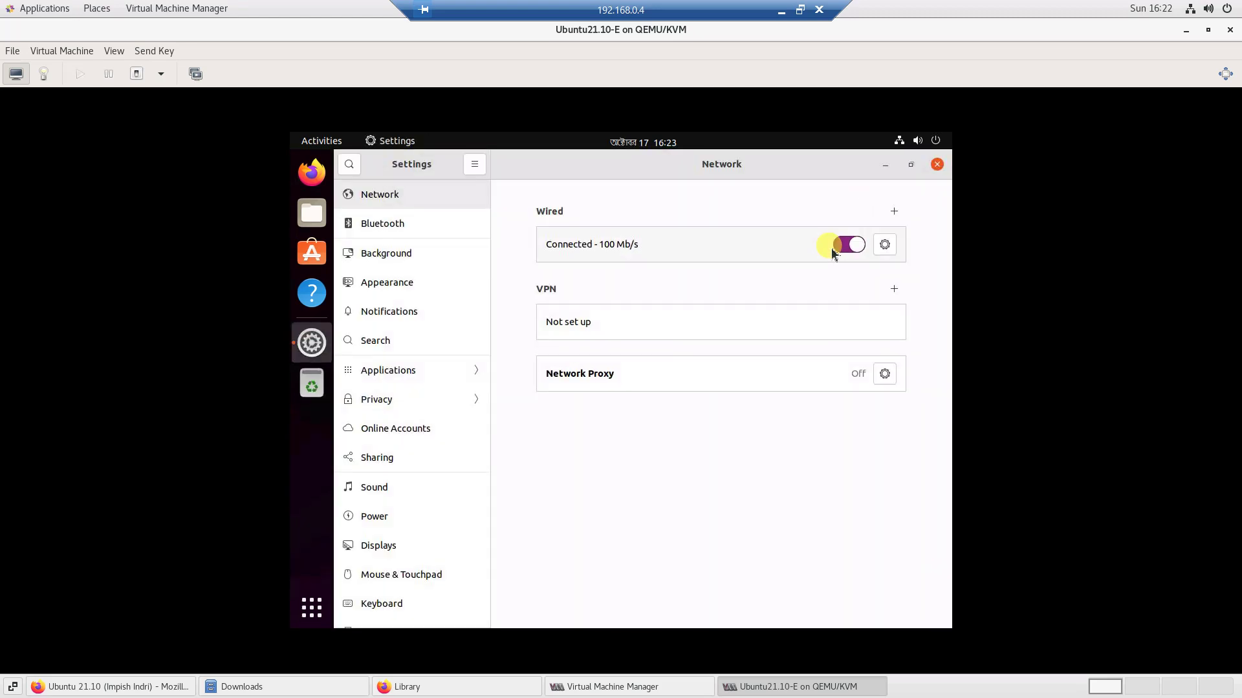
{"action": "left_click", "coordinate": [884, 245]}
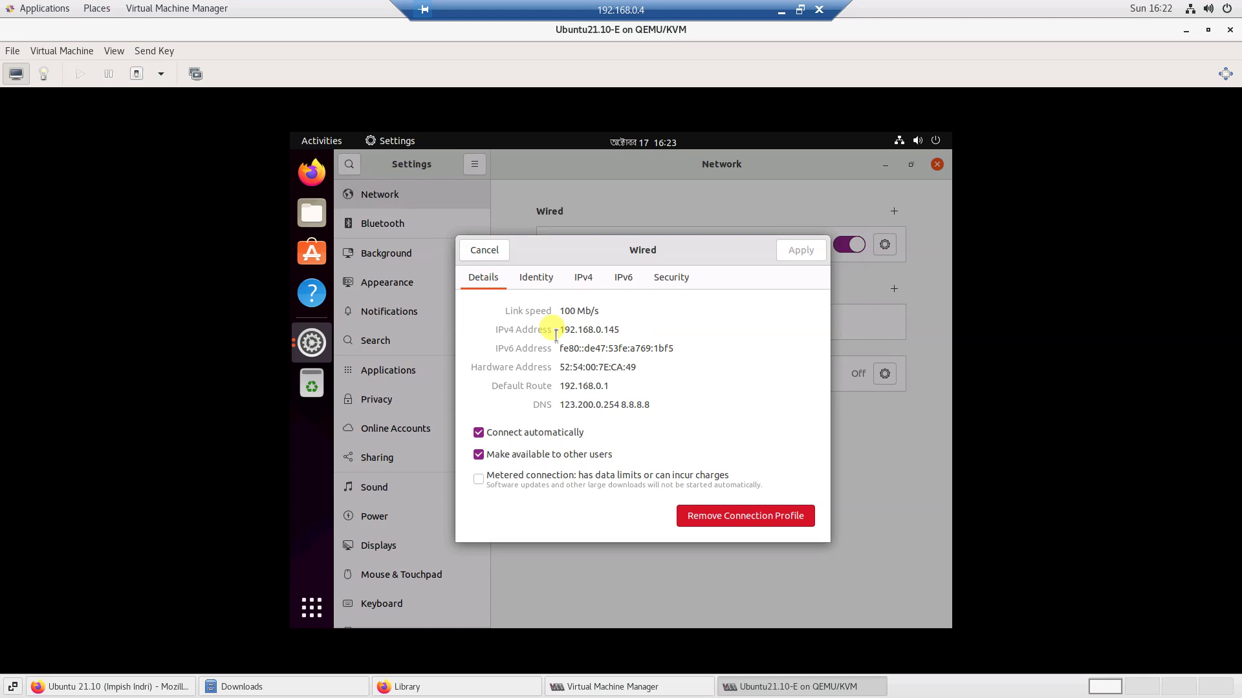
{"action": "left_click", "coordinate": [490, 251]}
{"action": "left_click", "coordinate": [937, 166]}
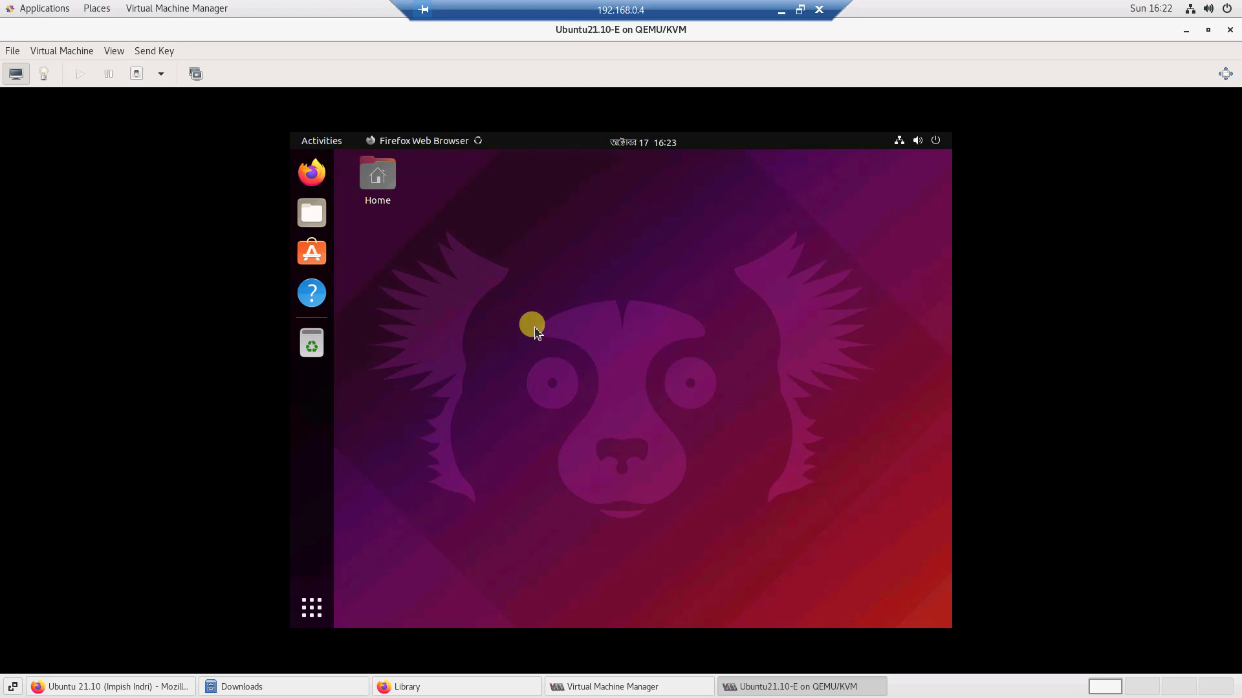
- Set the display resolution to 1920 × 1080 (16:9) in Display Settings
{"action": "right_click", "coordinate": [653, 332]}
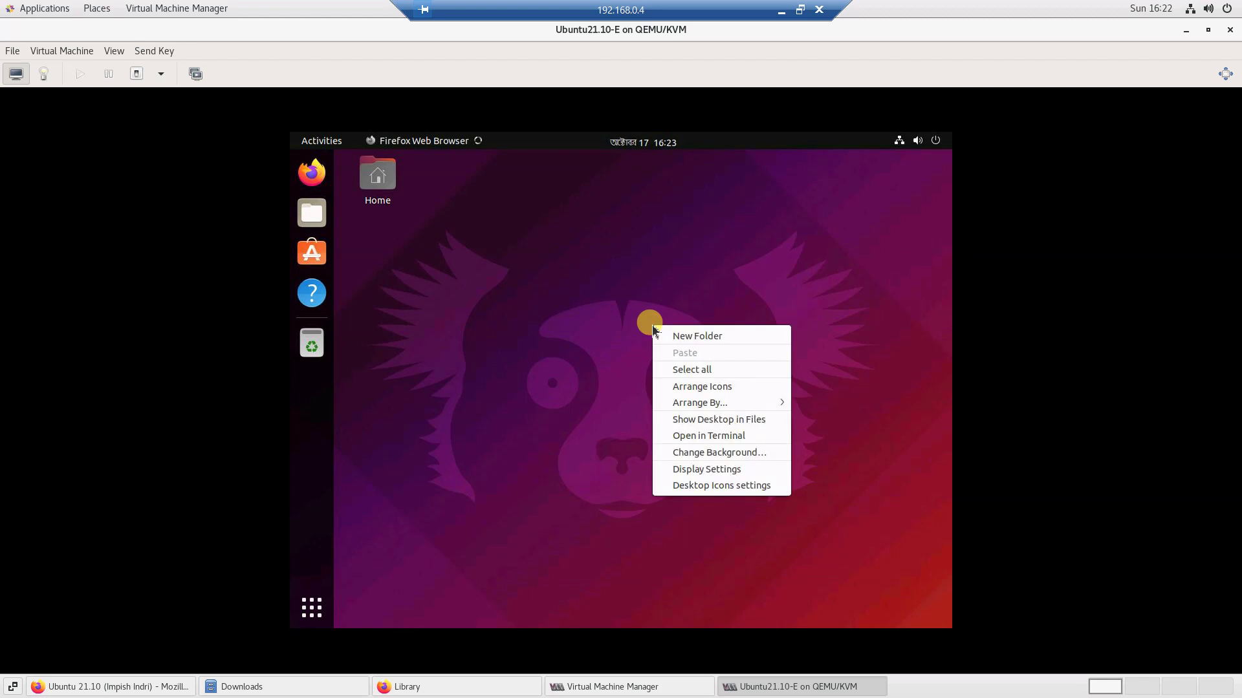
{"action": "left_click", "coordinate": [722, 474]}
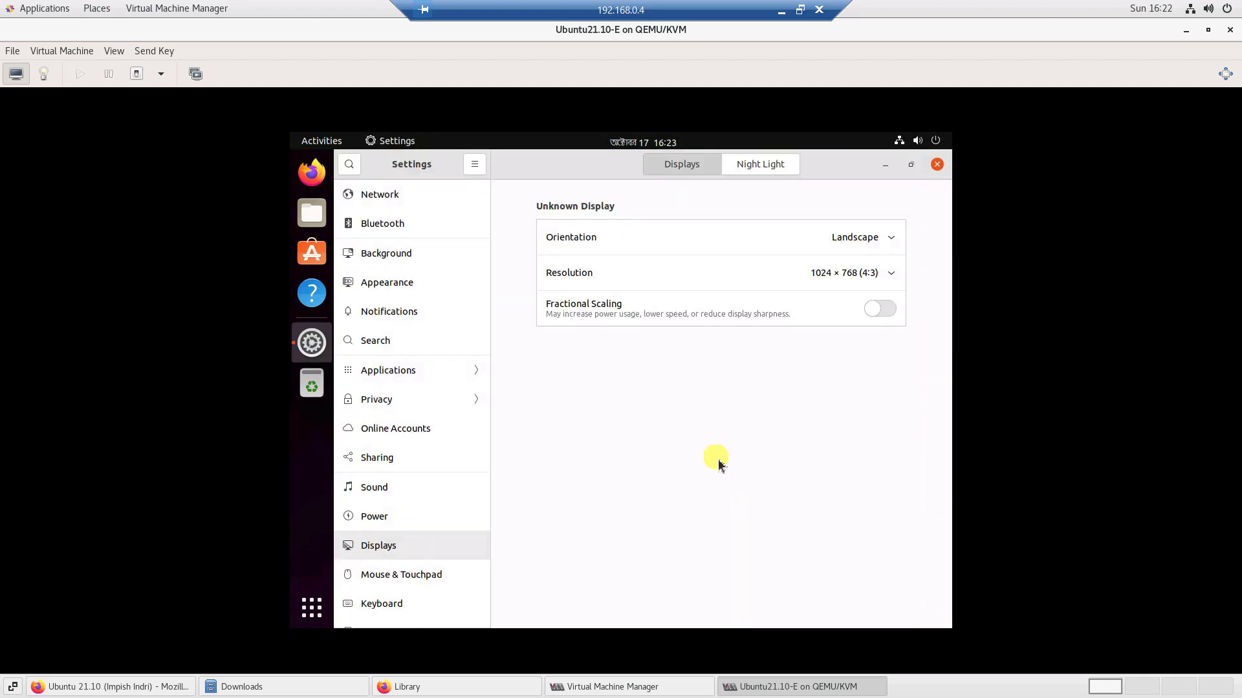
{"action": "left_click", "coordinate": [840, 274]}
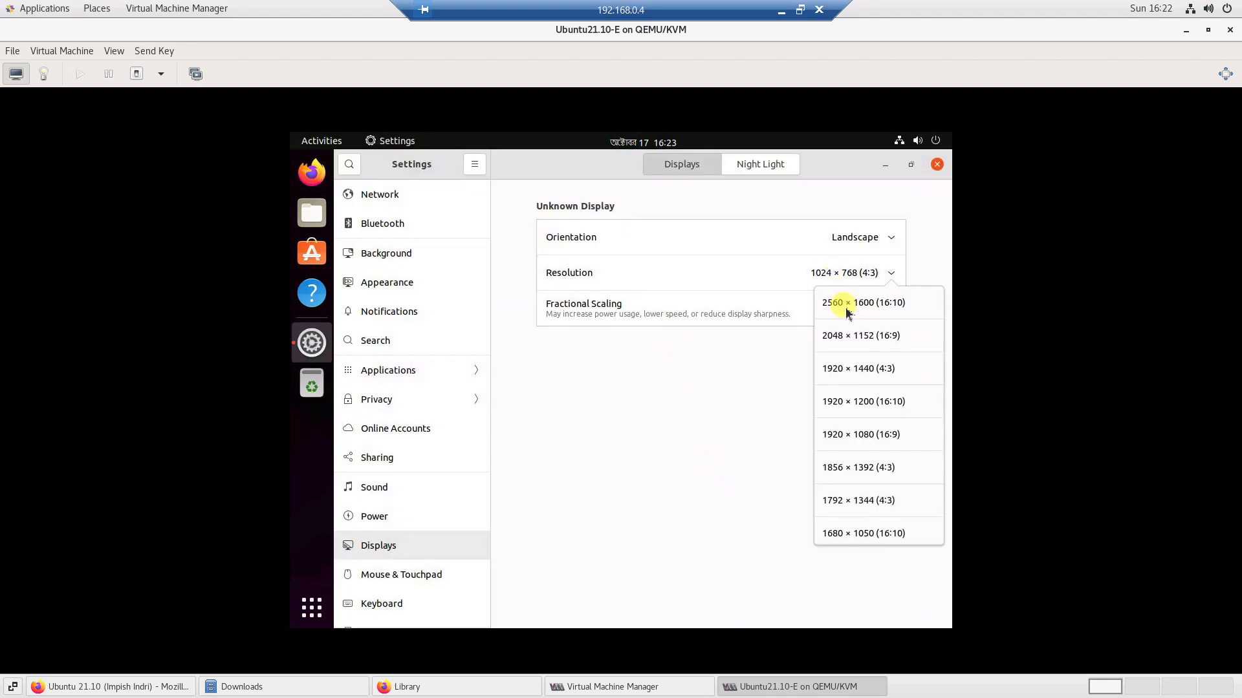
{"action": "left_click", "coordinate": [879, 447]}
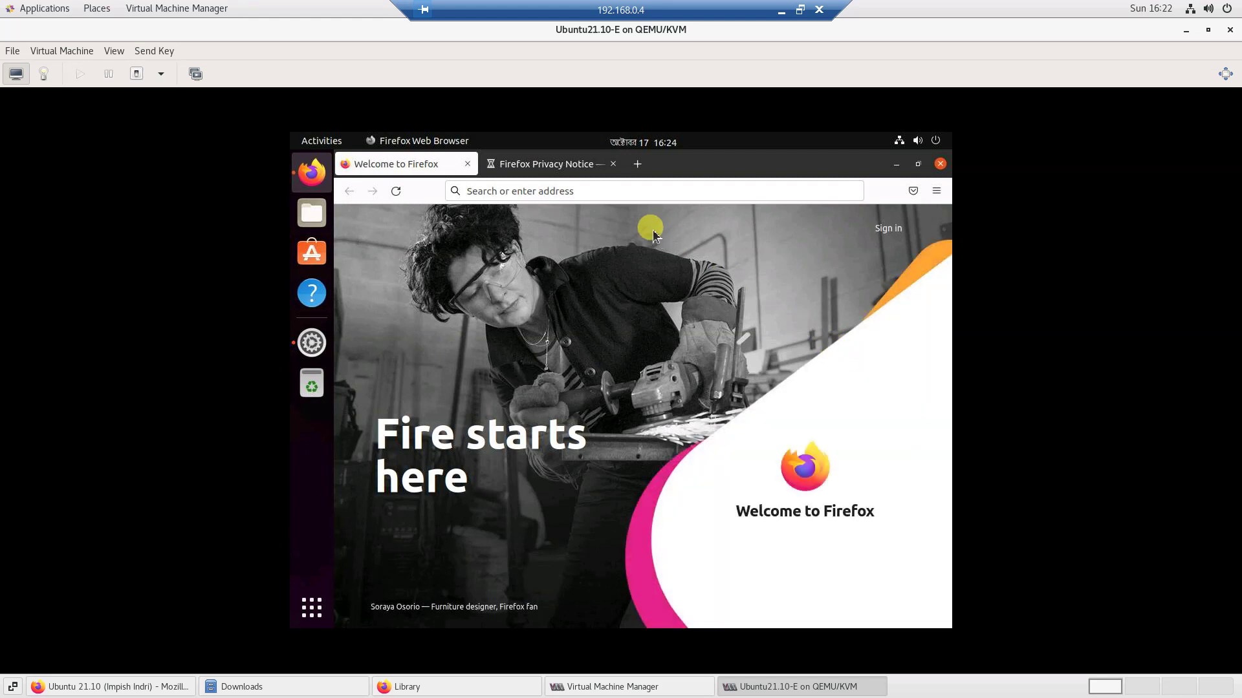
- Load google.com in Firefox to confirm internet access, then quit Firefox closing all tabs
{"action": "left_click", "coordinate": [630, 188]}
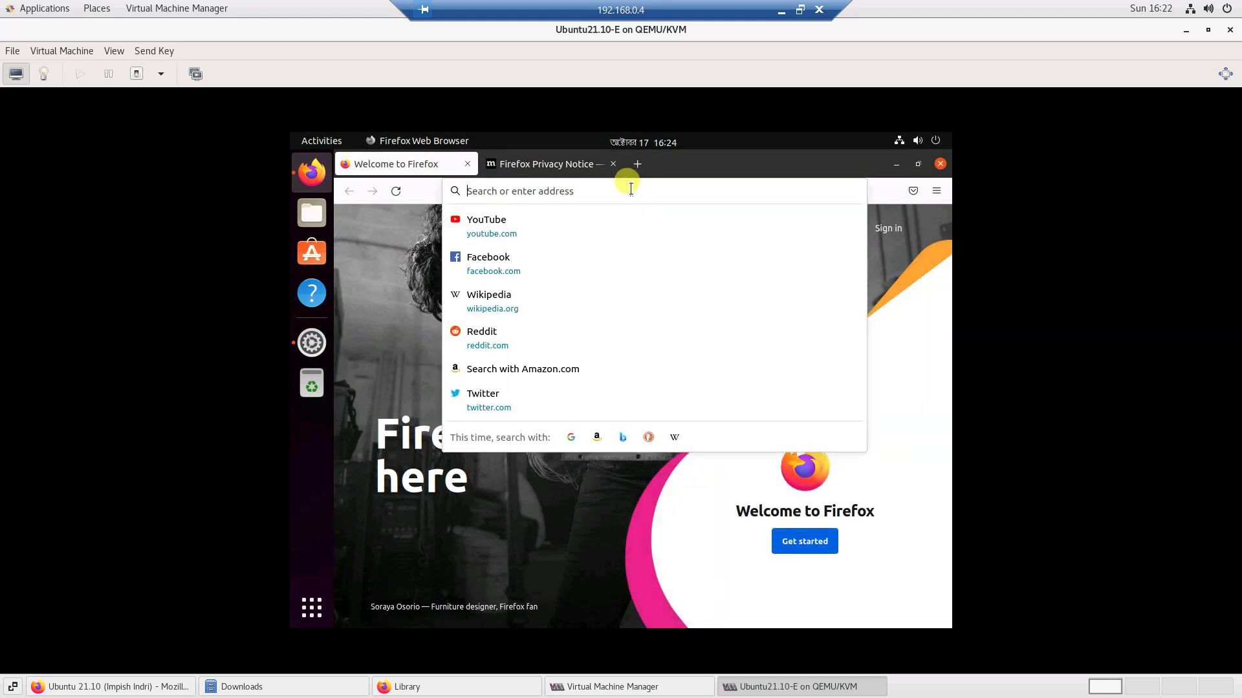
{"action": "type", "text": "goog"}
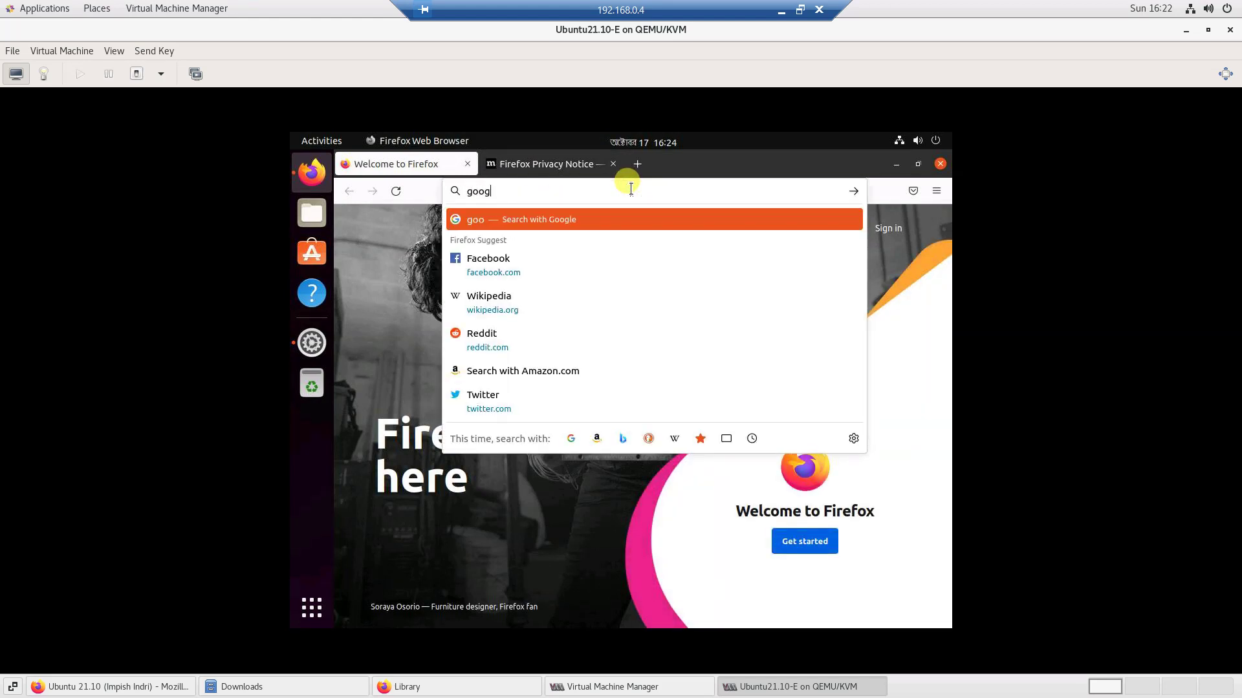
{"action": "type", "text": "le.com"}
{"action": "key", "text": "Return"}
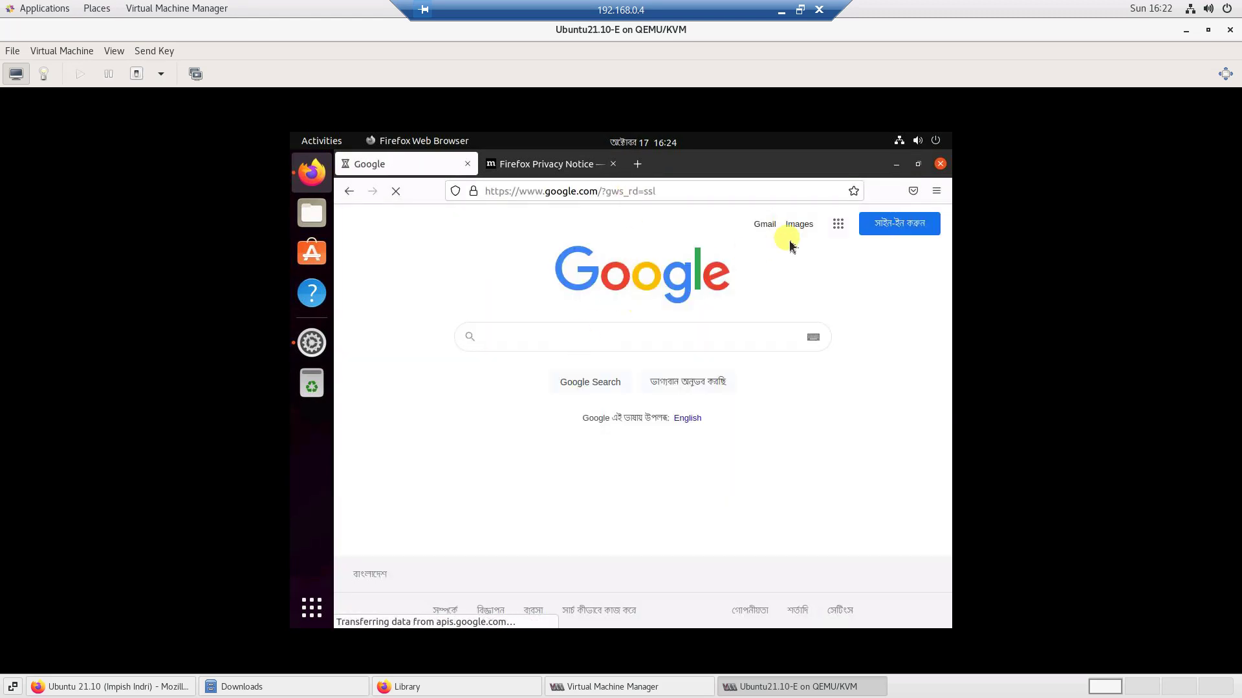
{"action": "left_click", "coordinate": [940, 164]}
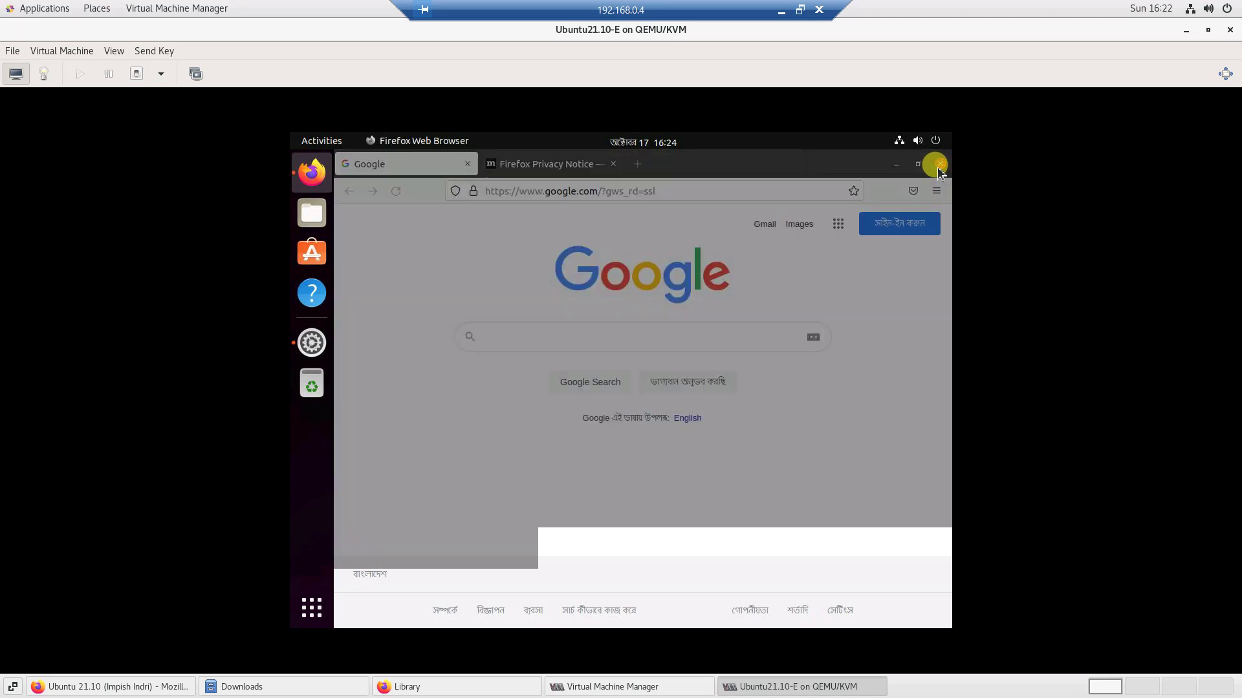
{"action": "left_click", "coordinate": [755, 285]}
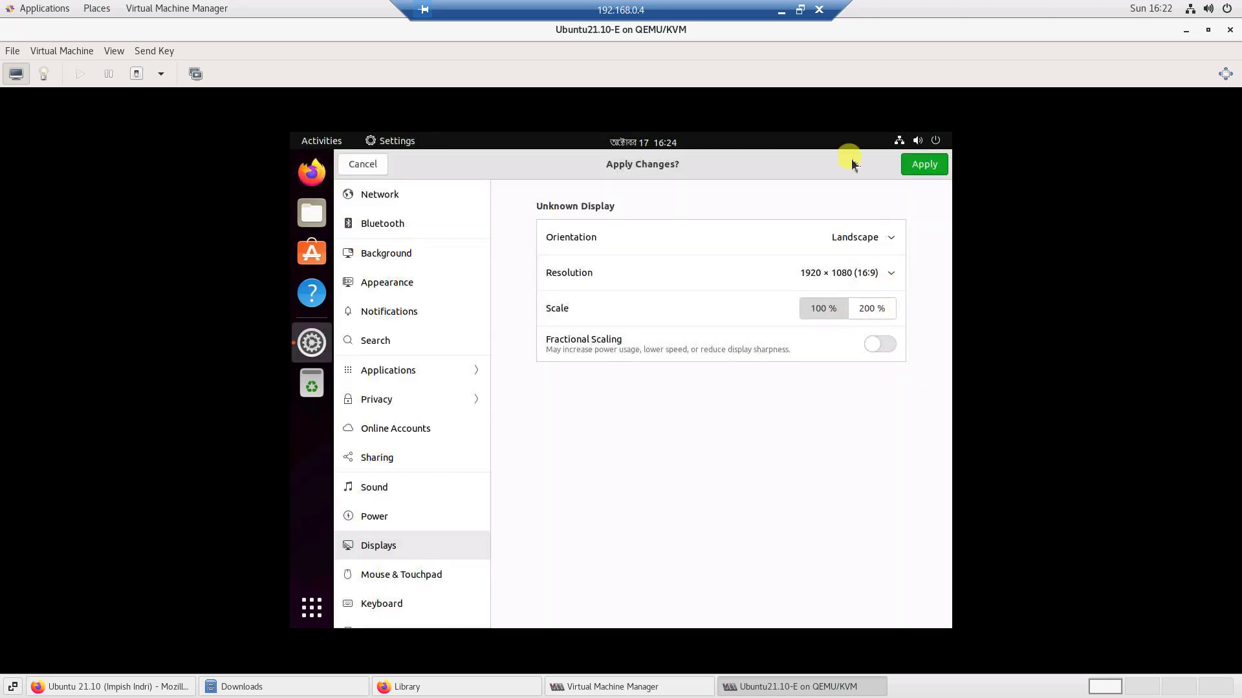
- Replace the Notepad notes with 'thanks for watching.' and a line asking viewers to subscribe for notifications
{"action": "left_click", "coordinate": [781, 11]}
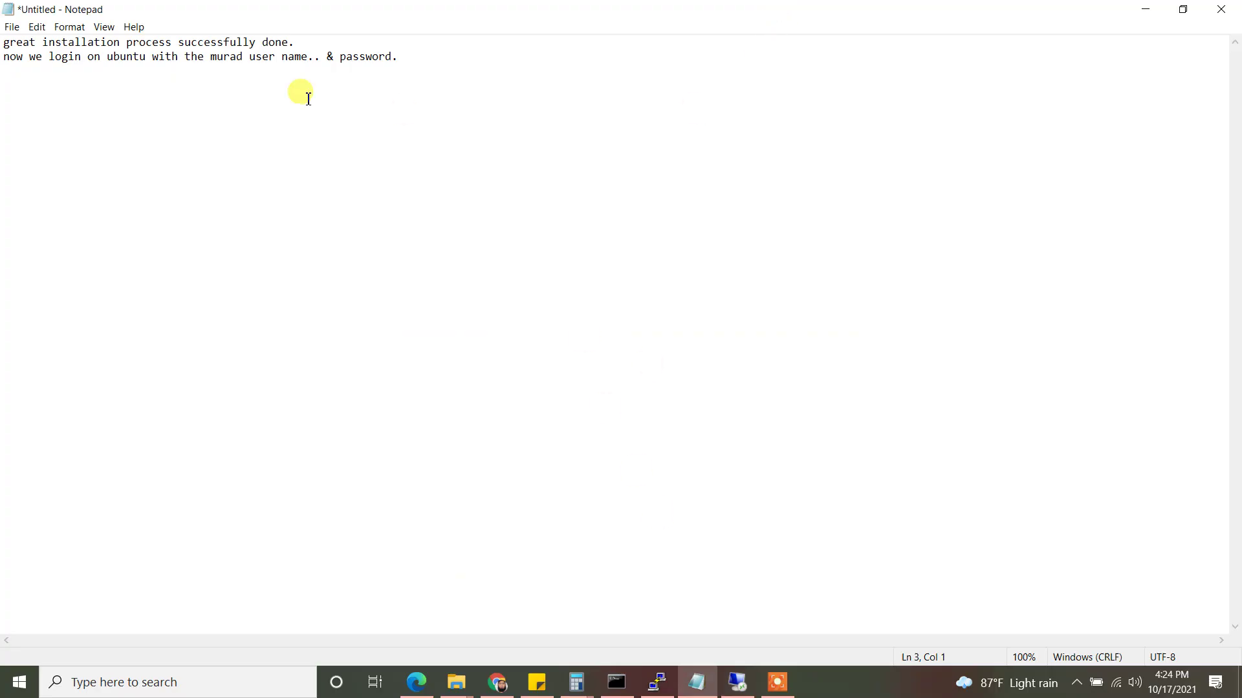
{"action": "key", "text": "ctrl+a"}
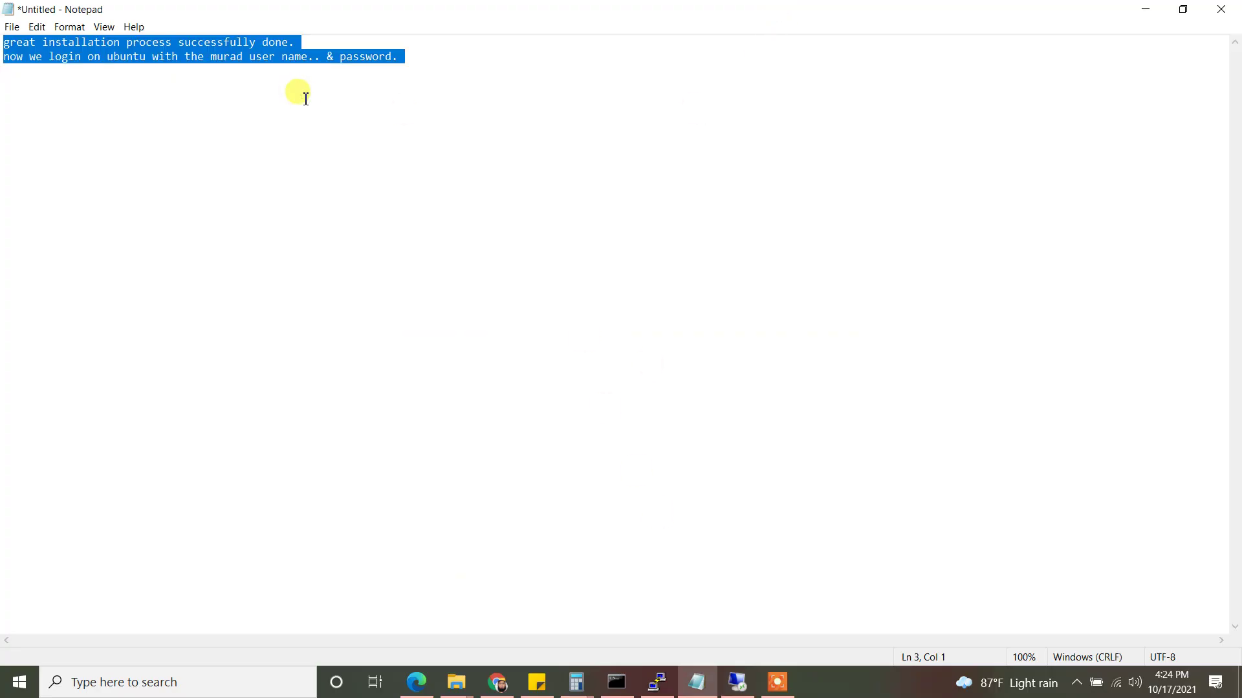
{"action": "key", "text": "BackSpace"}
{"action": "type", "text": "thanks for watchi"}
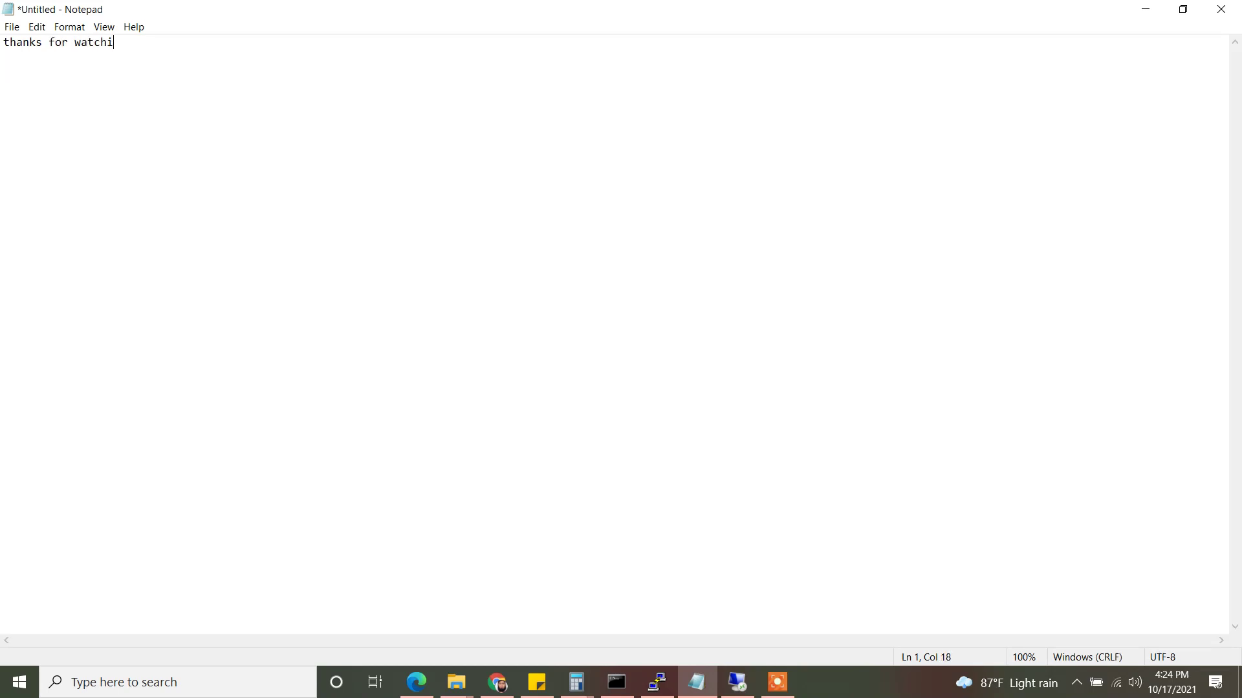
{"action": "type", "text": "ng."}
{"action": "key", "text": "Return"}
{"action": "type", "text": "please subcribe my channel. when new f"}
{"action": "key", "text": "BackSpace"}
{"action": "type", "text": "vedio is up"}
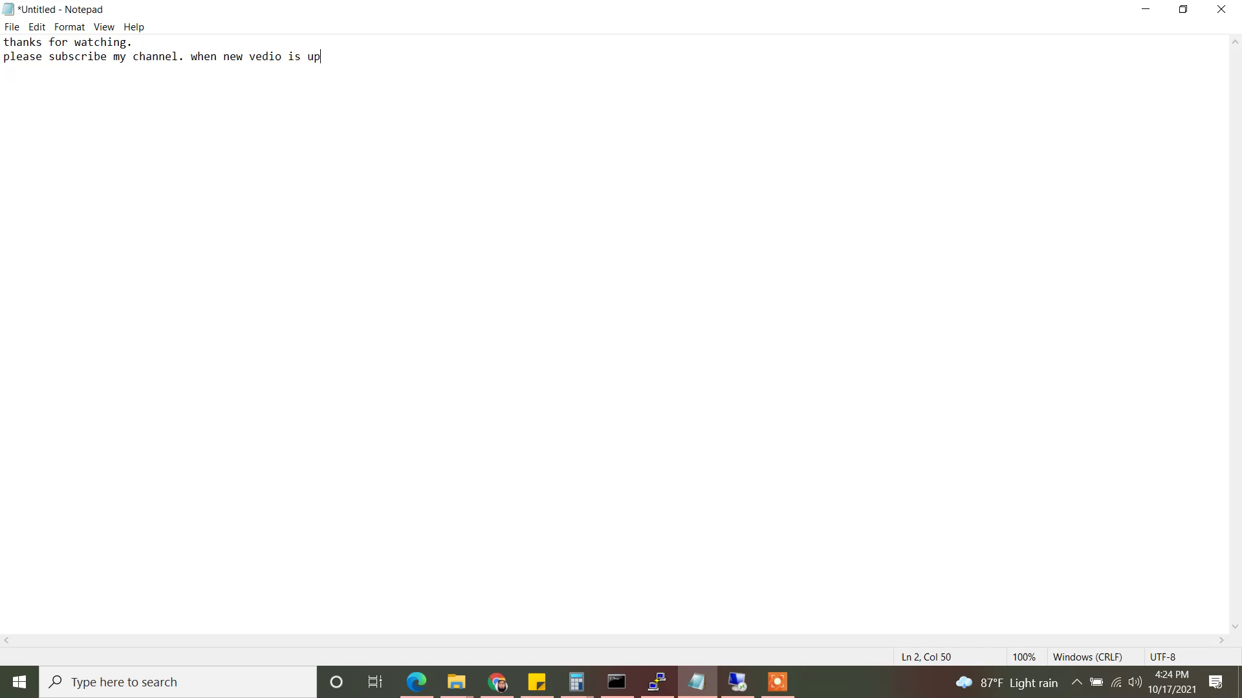
{"action": "type", "text": "load you will get notification"}
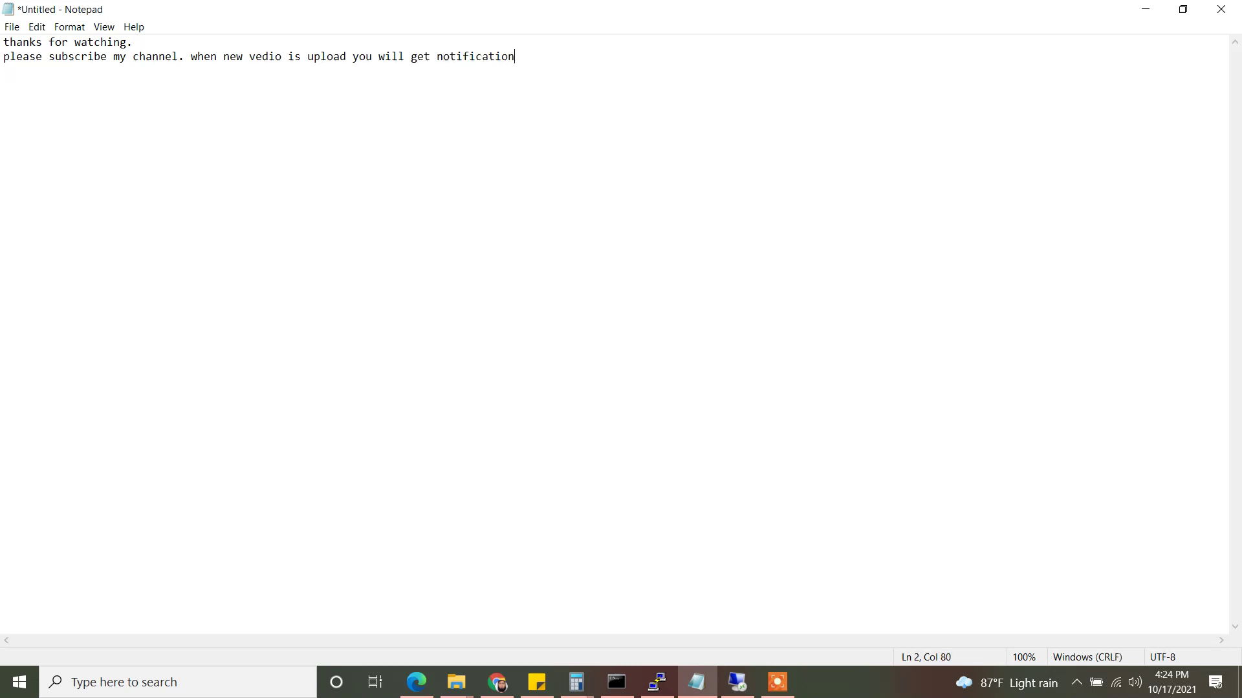
{"action": "type", "text": "s."}
- Add the line 'and follow our facebook group or page.' below
{"action": "key", "text": "Return"}
{"action": "key", "text": "Return"}
{"action": "type", "text": "and follow our facebook pag"}
{"action": "key", "text": "BackSpace"}
{"action": "key", "text": "BackSpace"}
{"action": "key", "text": "BackSpace"}
{"action": "type", "text": "group or page."}
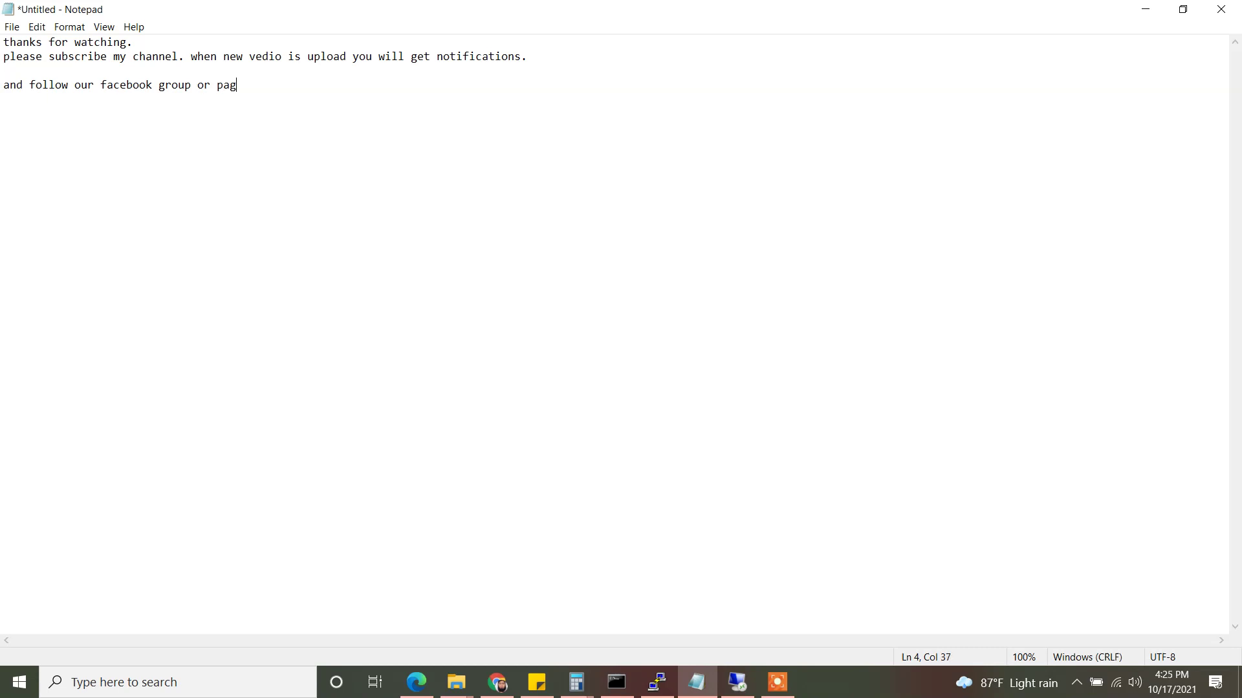